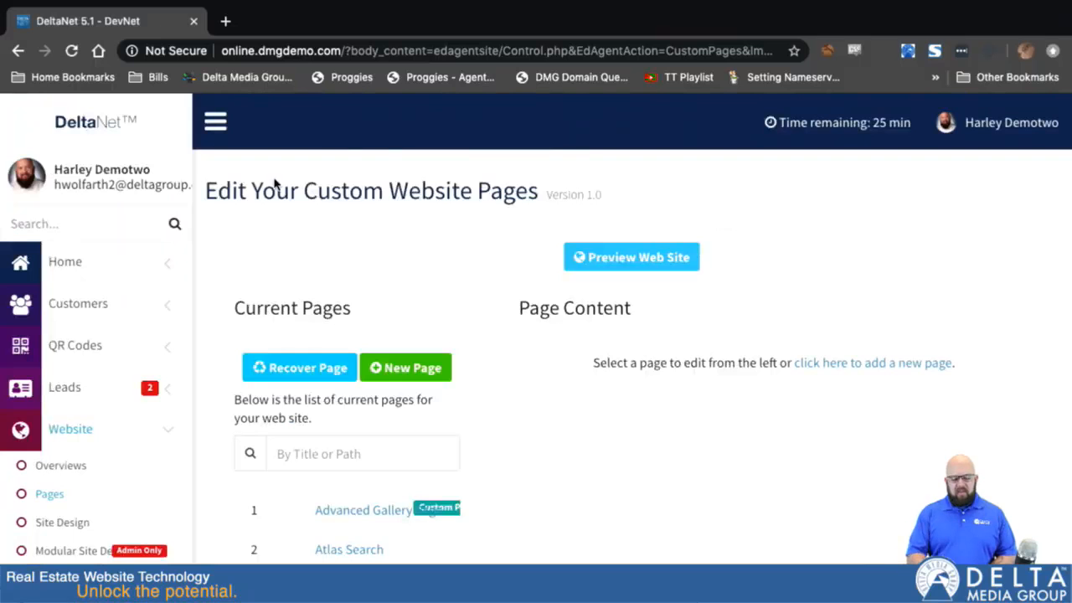
Step: Review the list of current website pages and the nested structure of the site's navigation menu
scroll(393, 455, down, 4)
scroll(393, 456, down, 3)
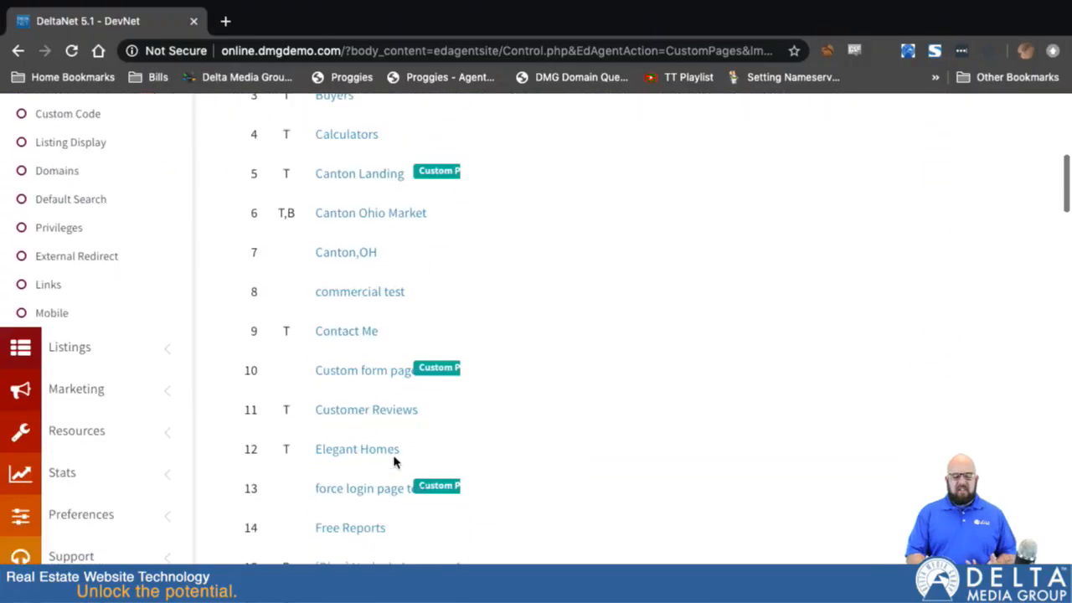
scroll(394, 460, up, 1)
scroll(394, 460, down, 4)
scroll(395, 463, down, 15)
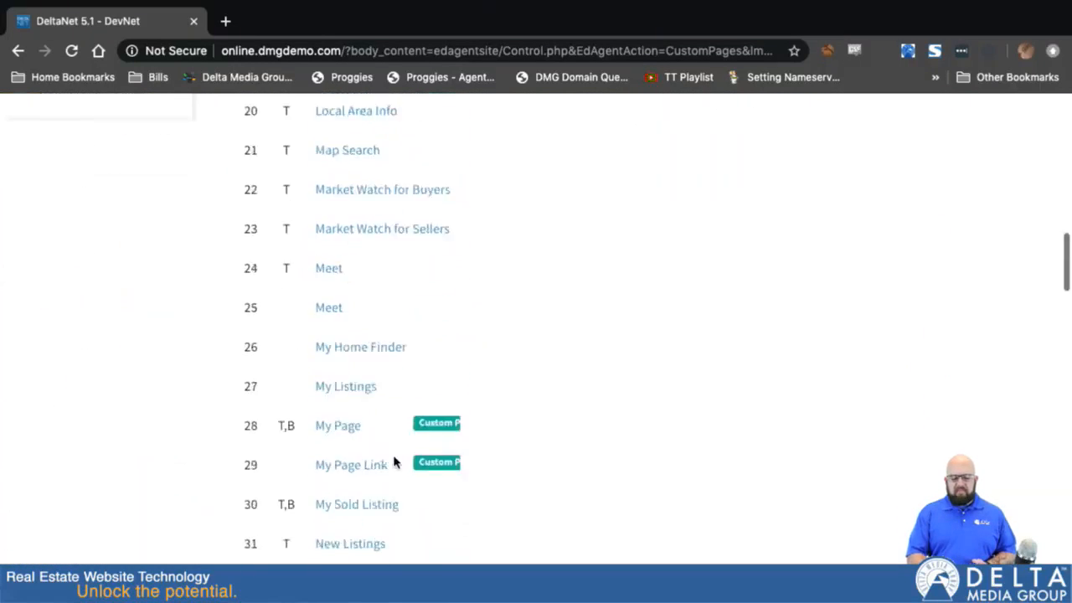
scroll(395, 459, down, 1)
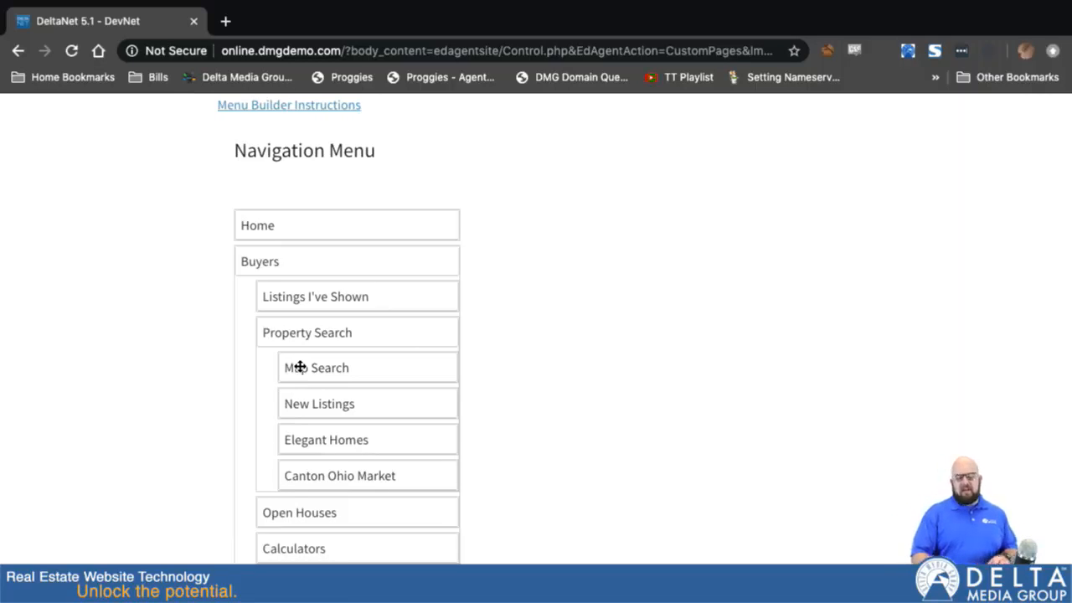
scroll(380, 404, down, 1)
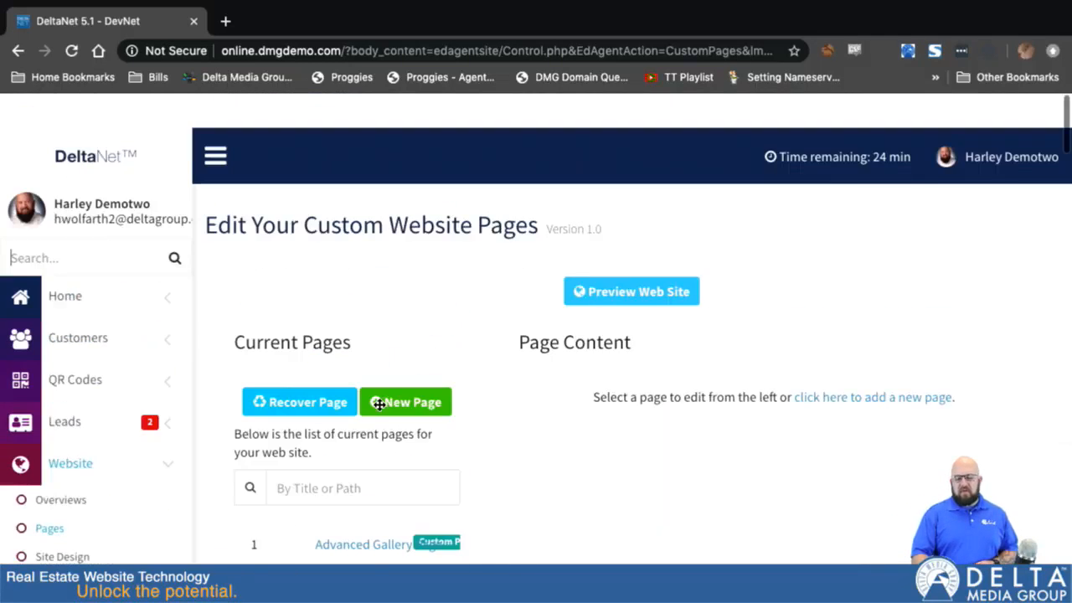
scroll(377, 404, down, 1)
Step: Open the website preview and examine the Buyers menu with its Property Search submenu
click(624, 257)
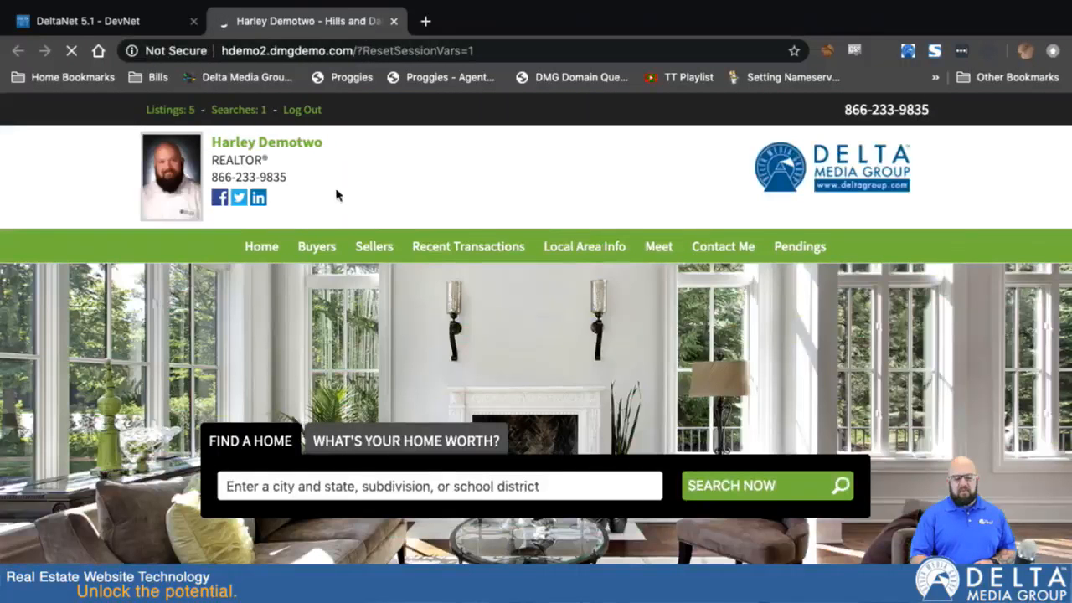
mouse_move(319, 245)
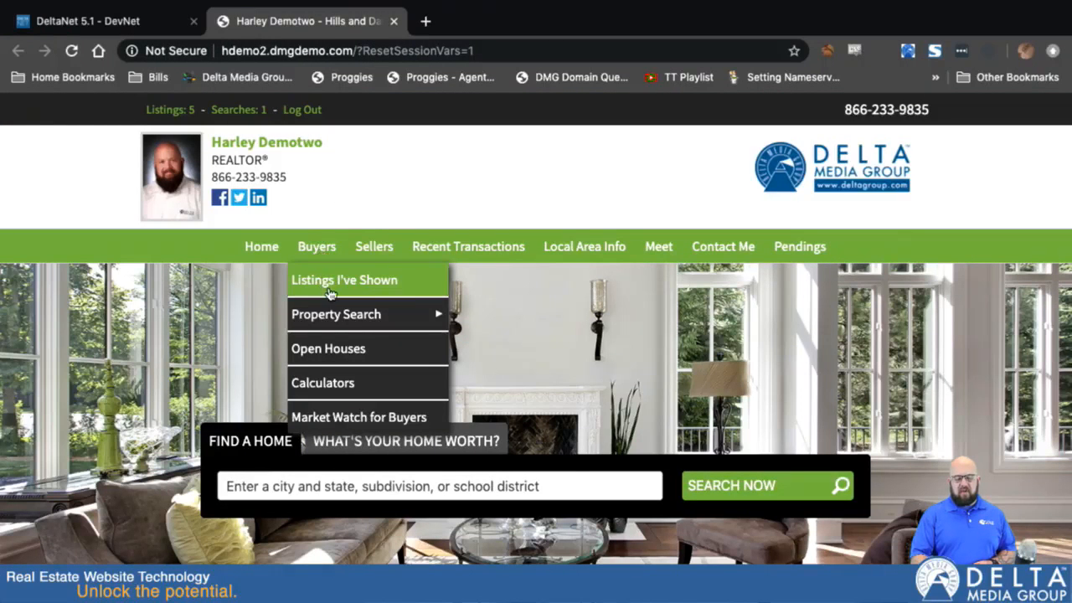
mouse_move(371, 314)
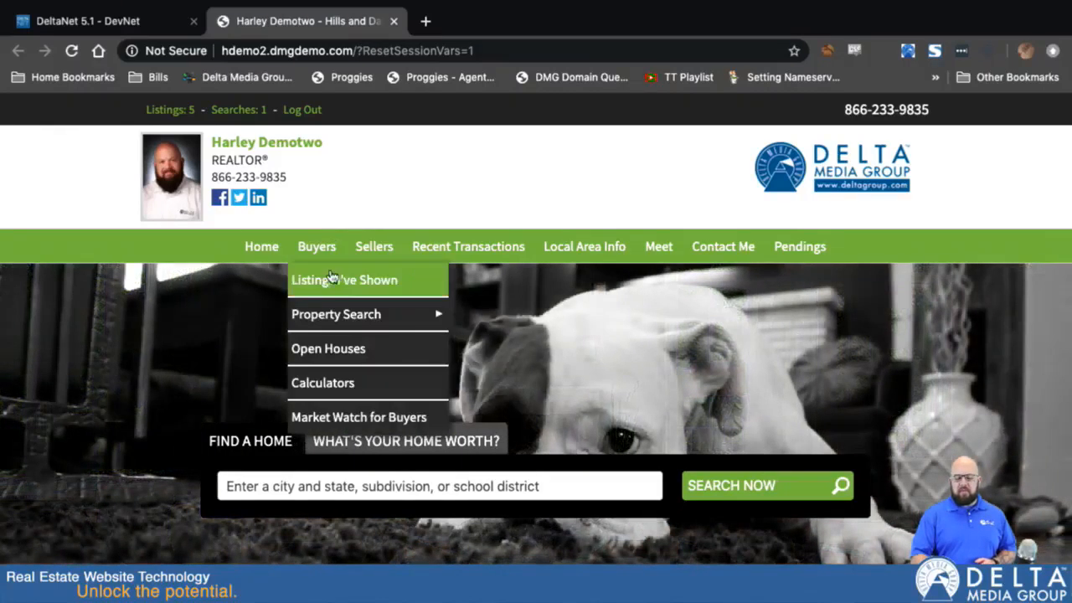
mouse_move(418, 315)
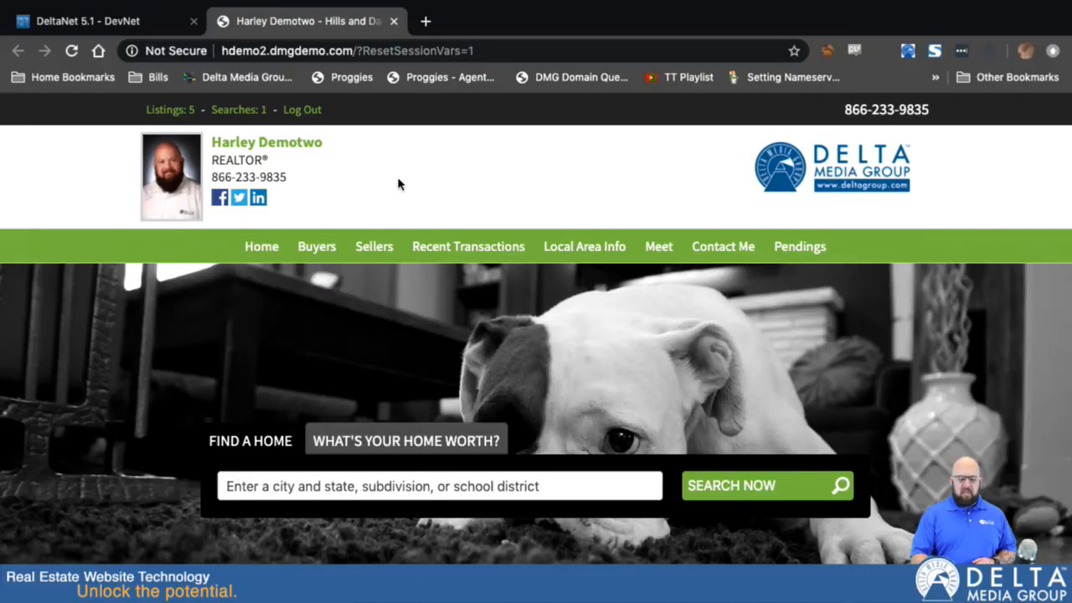
Step: Return to the custom website pages editor in DeltaNet and start a new page
click(130, 10)
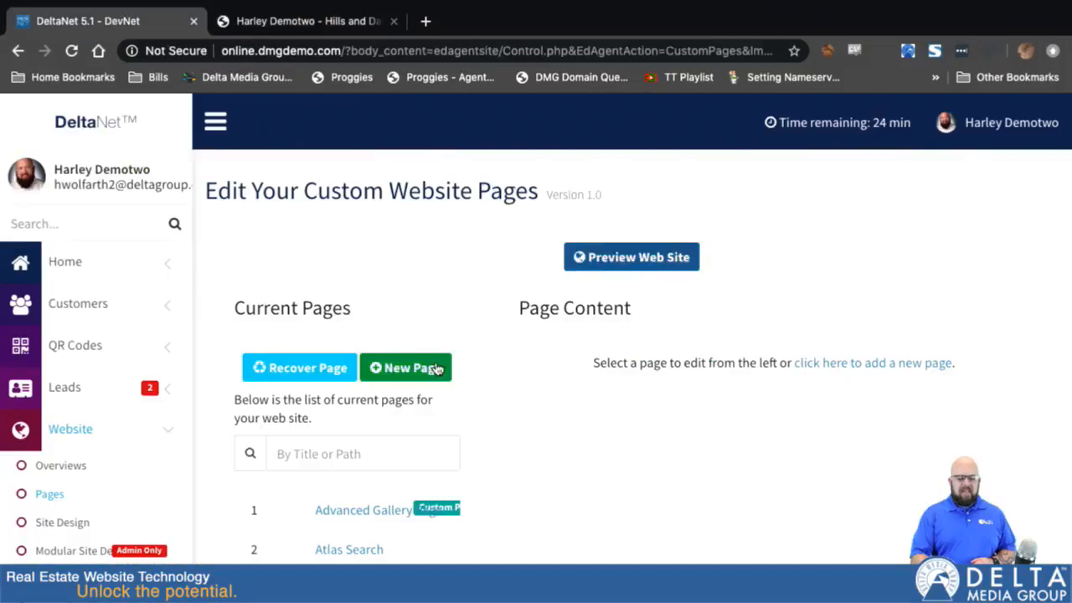
scroll(496, 419, down, 3)
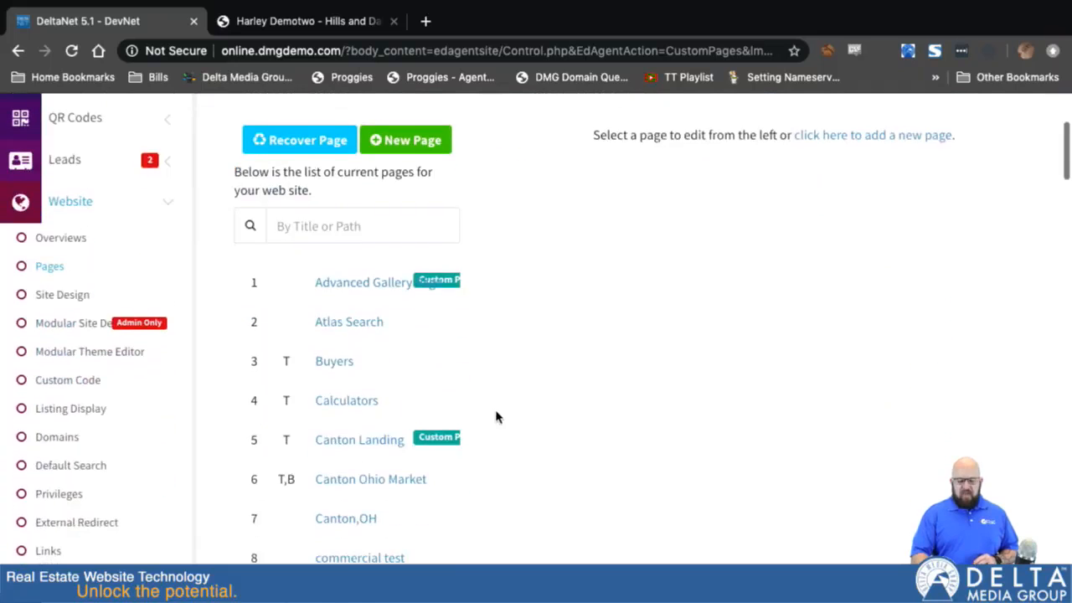
scroll(496, 416, up, 2)
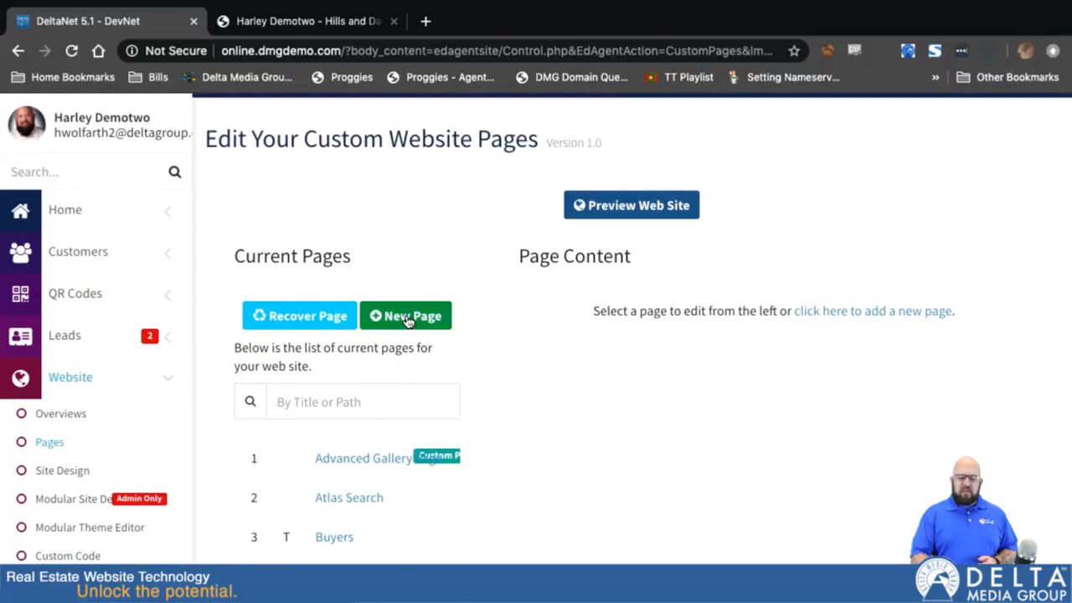
click(407, 315)
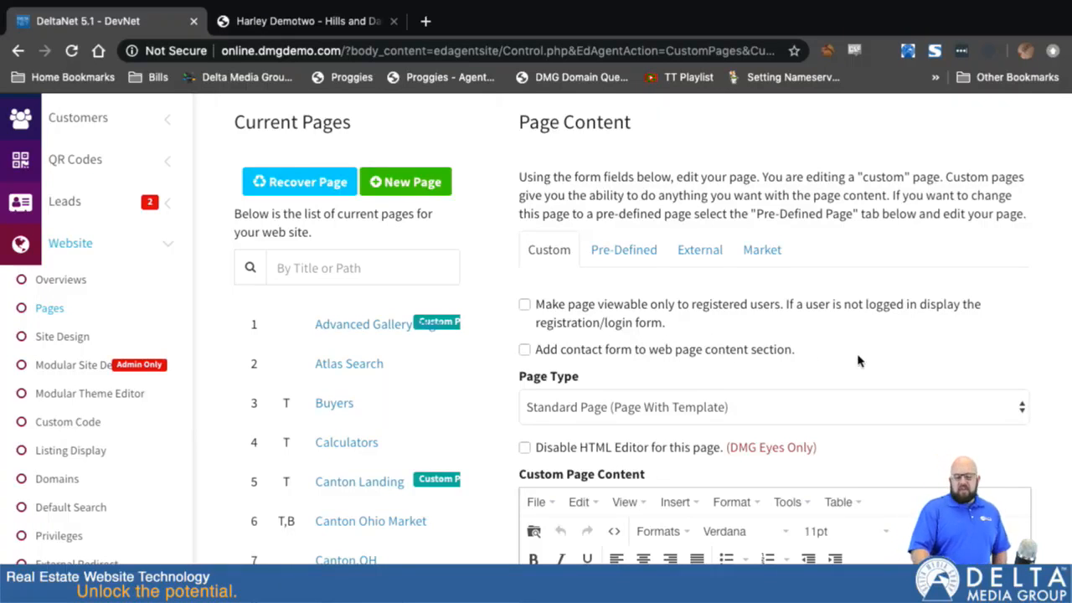
Step: Make the page viewable only to registered users to view the private page notice, and remove the restriction again
scroll(858, 361, down, 2)
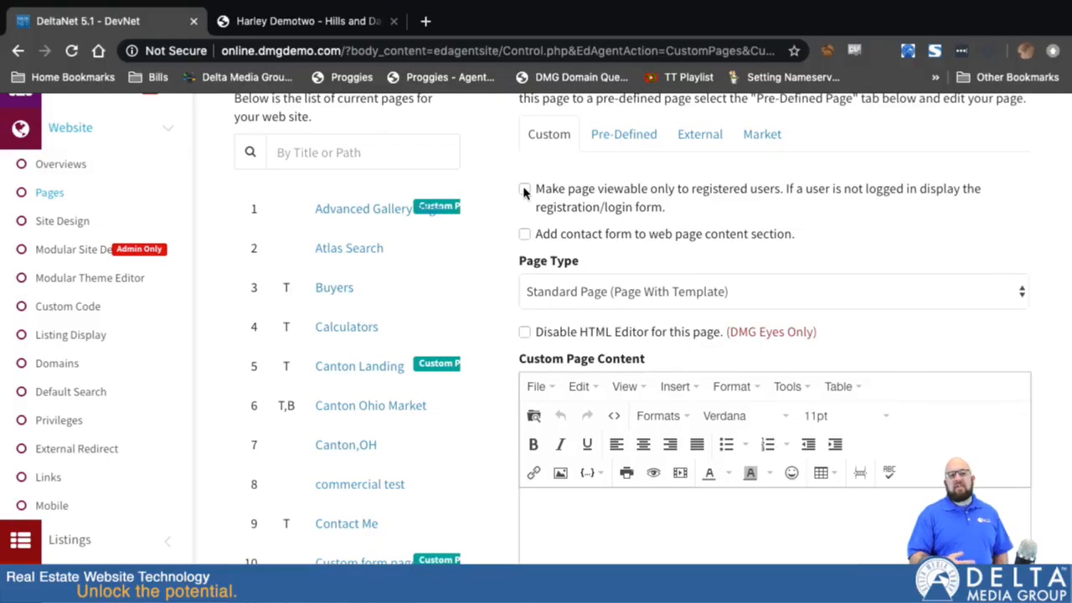
click(526, 190)
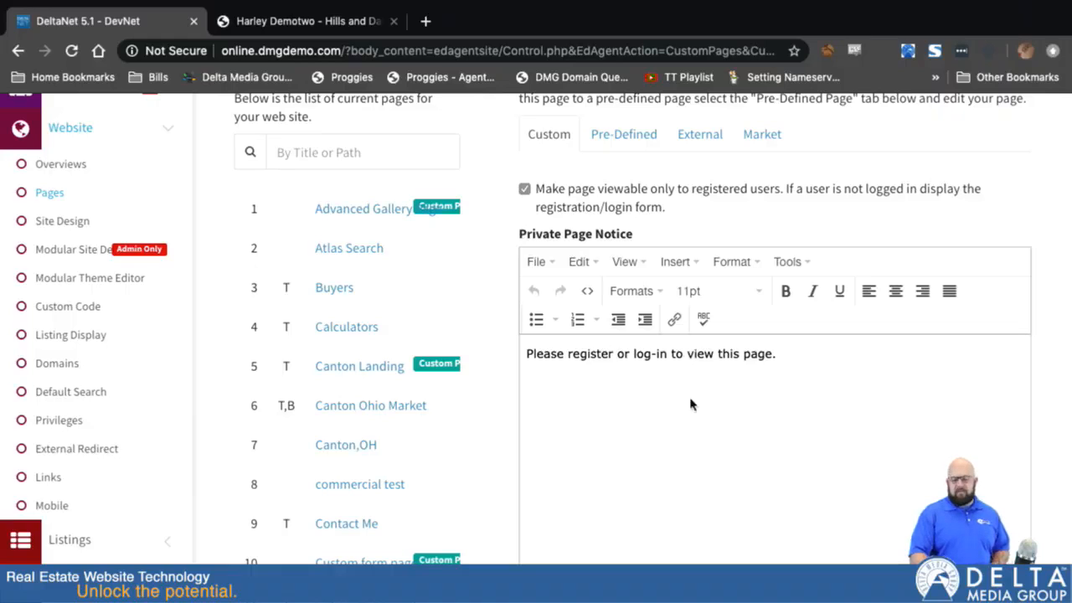
click(525, 190)
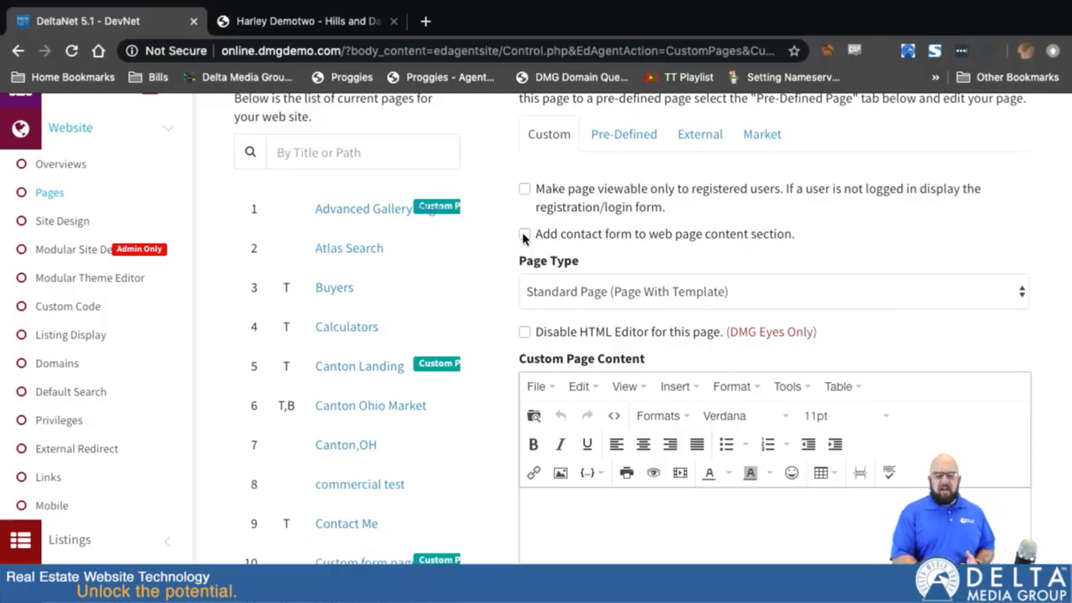
Step: Add a contact form to the page content section and keep its location on Right Side
click(524, 235)
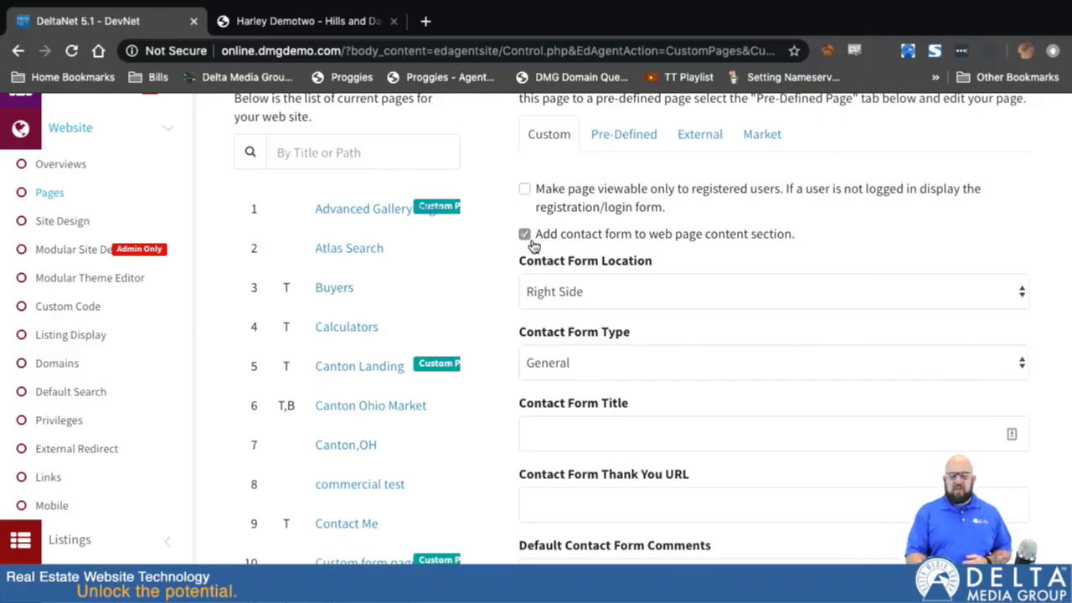
scroll(606, 268, down, 2)
click(557, 203)
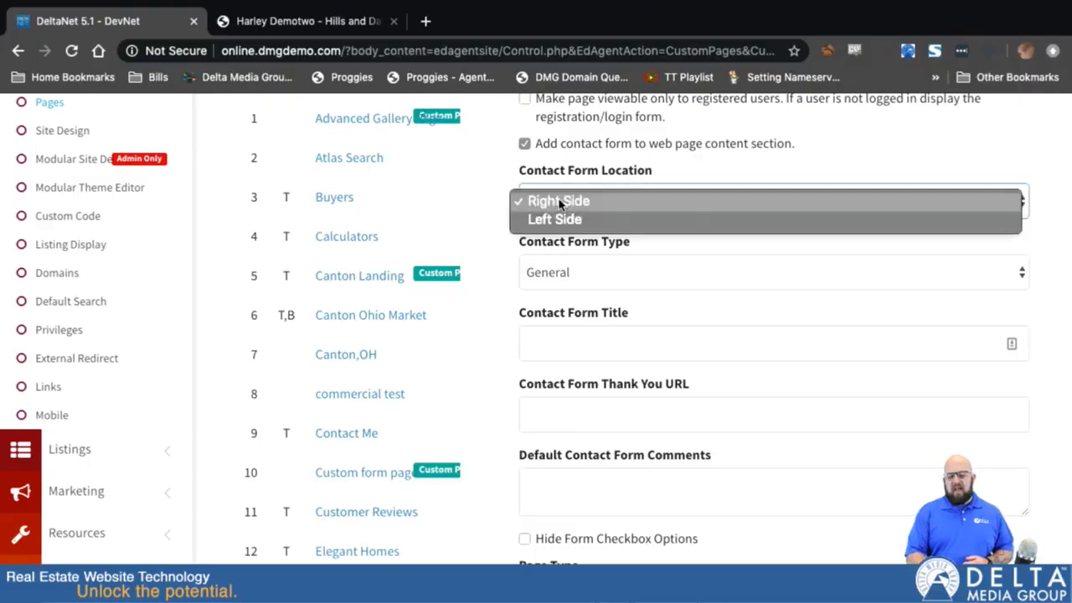
click(559, 202)
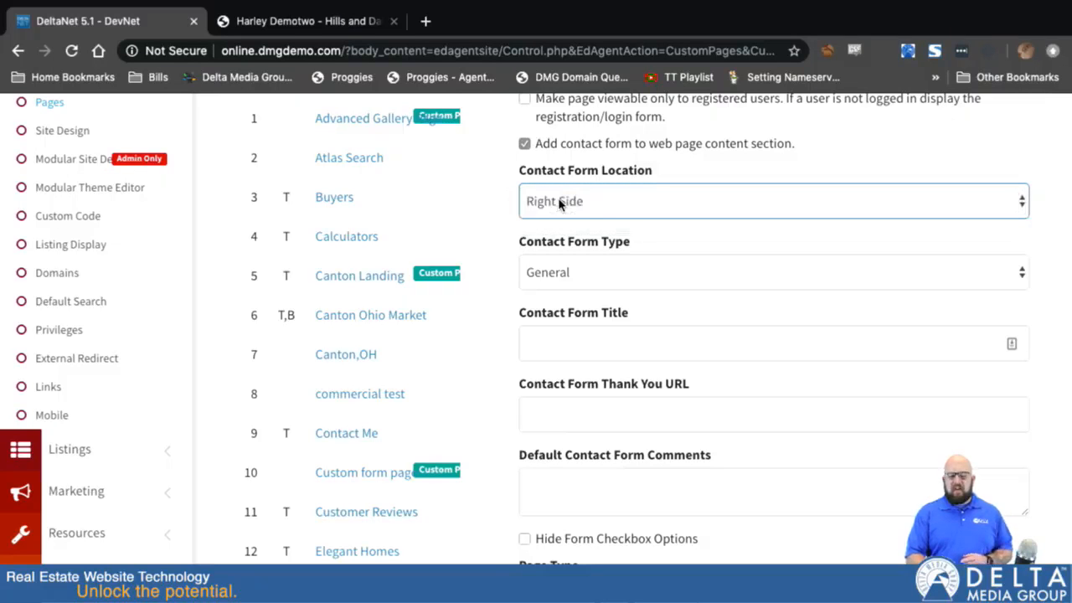
Step: Try the Selling Information contact form type, and set the type back to General
scroll(591, 311, down, 2)
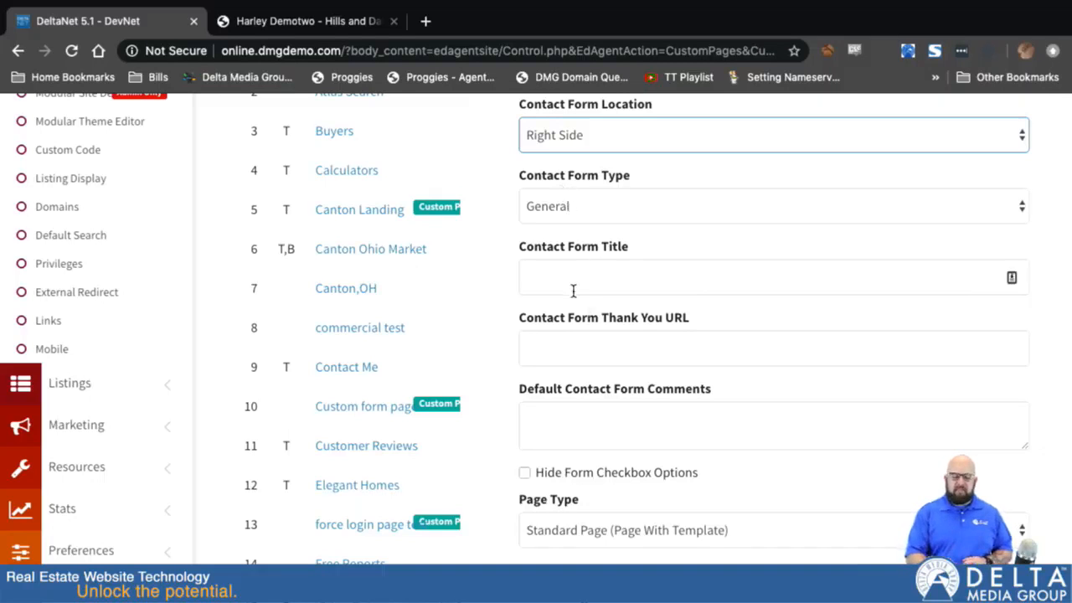
click(571, 208)
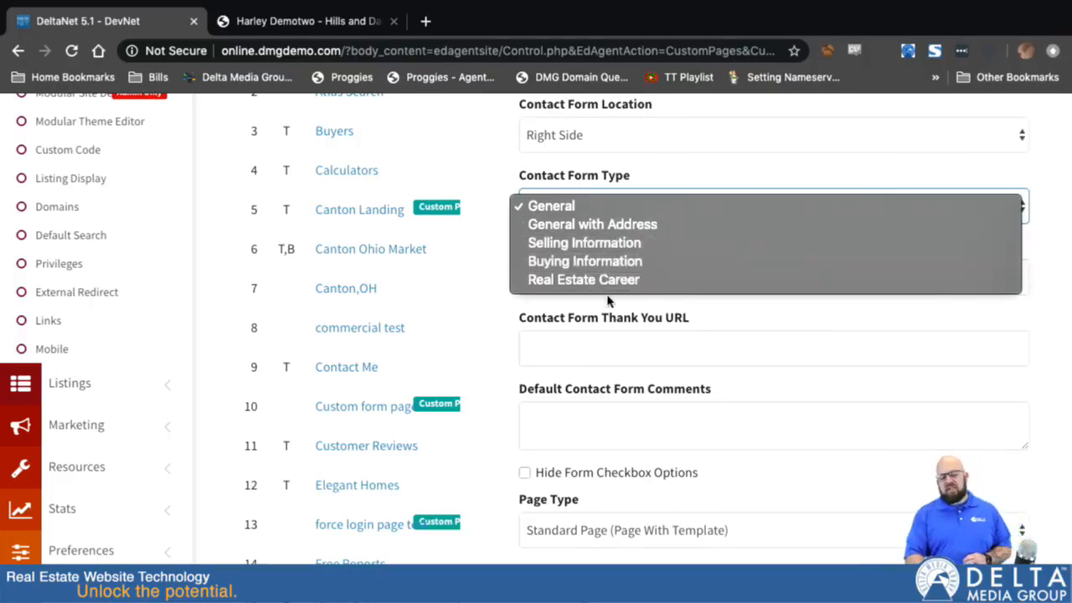
click(600, 245)
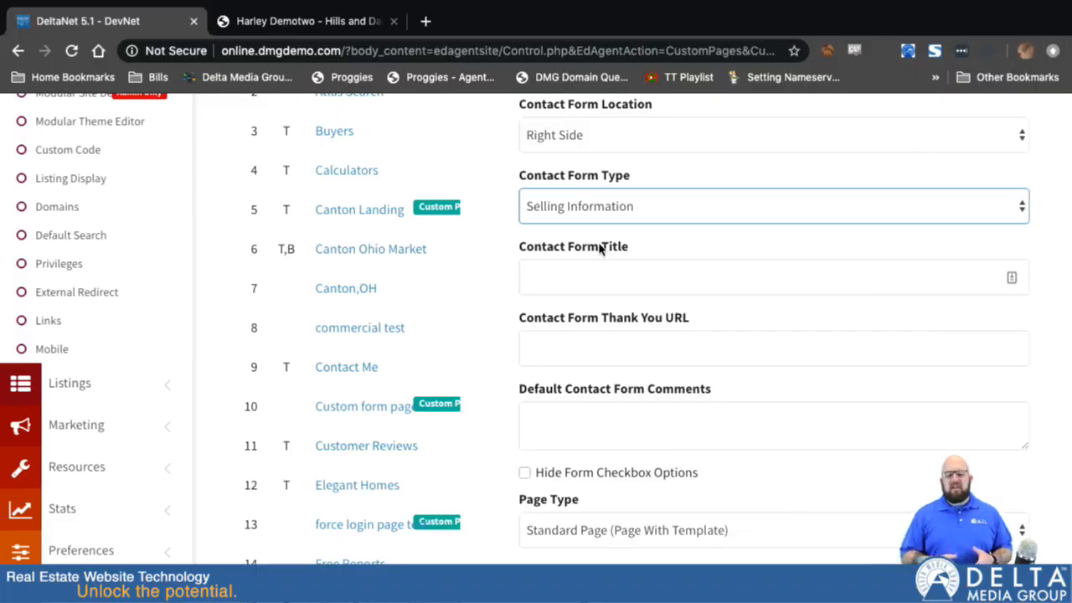
click(597, 222)
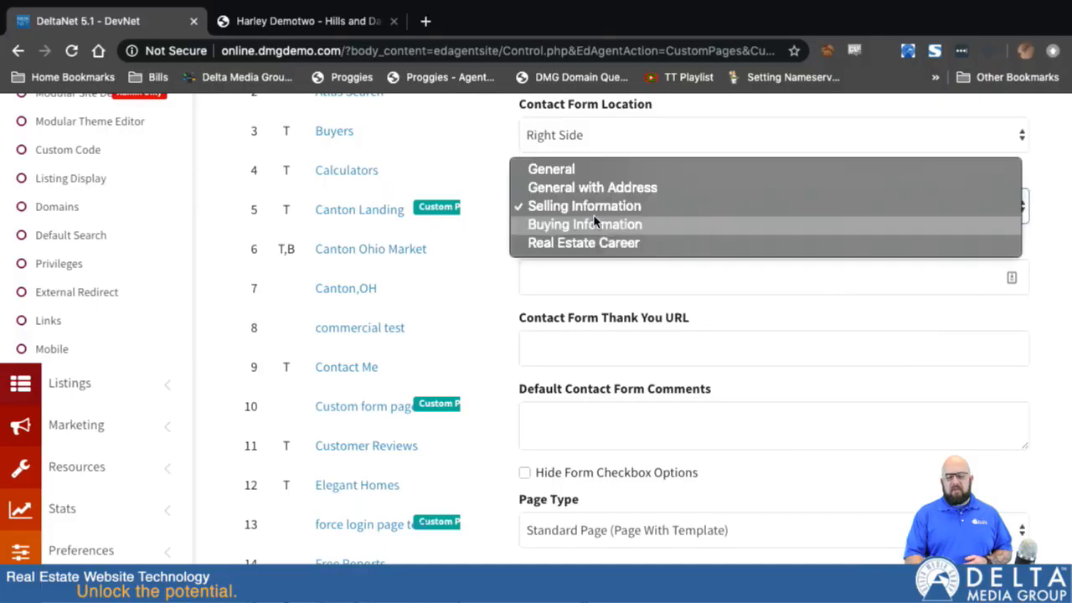
click(581, 171)
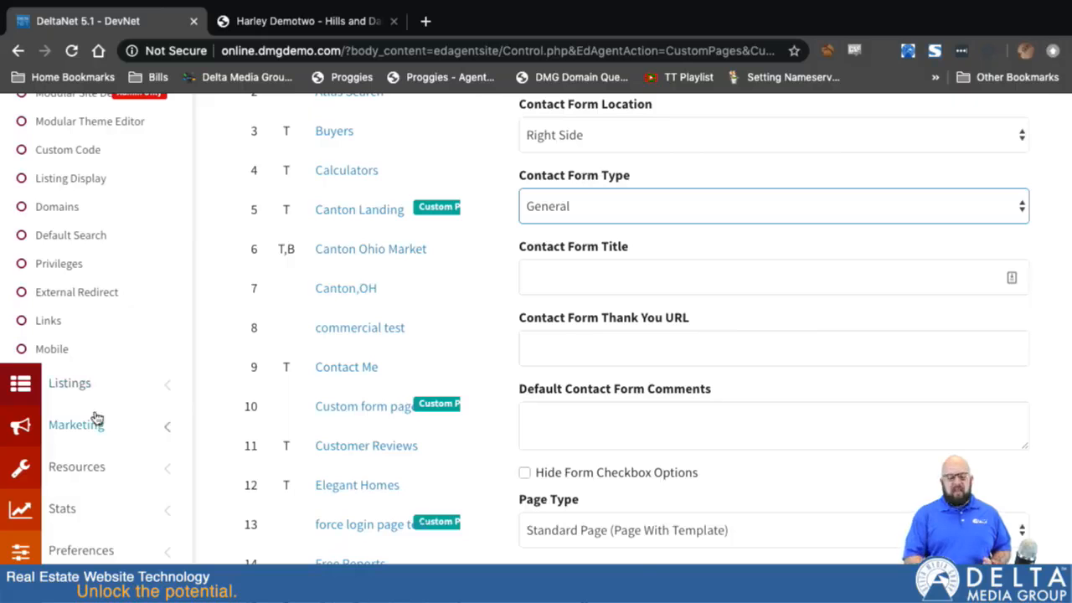
Step: Expand the Preferences section of the site navigation to view its options
scroll(92, 460, down, 4)
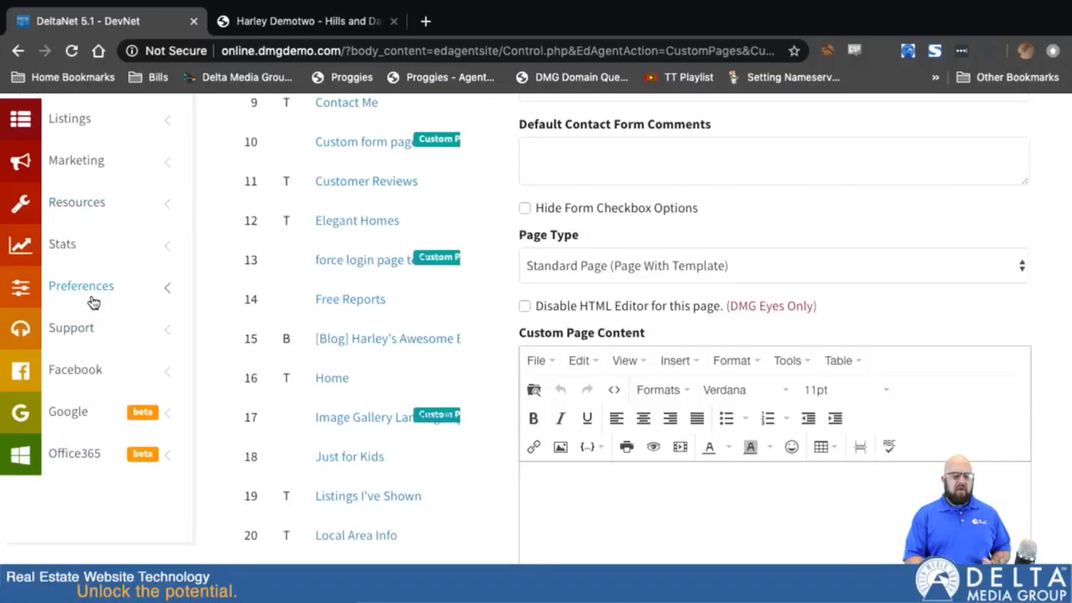
click(81, 286)
scroll(93, 301, up, 4)
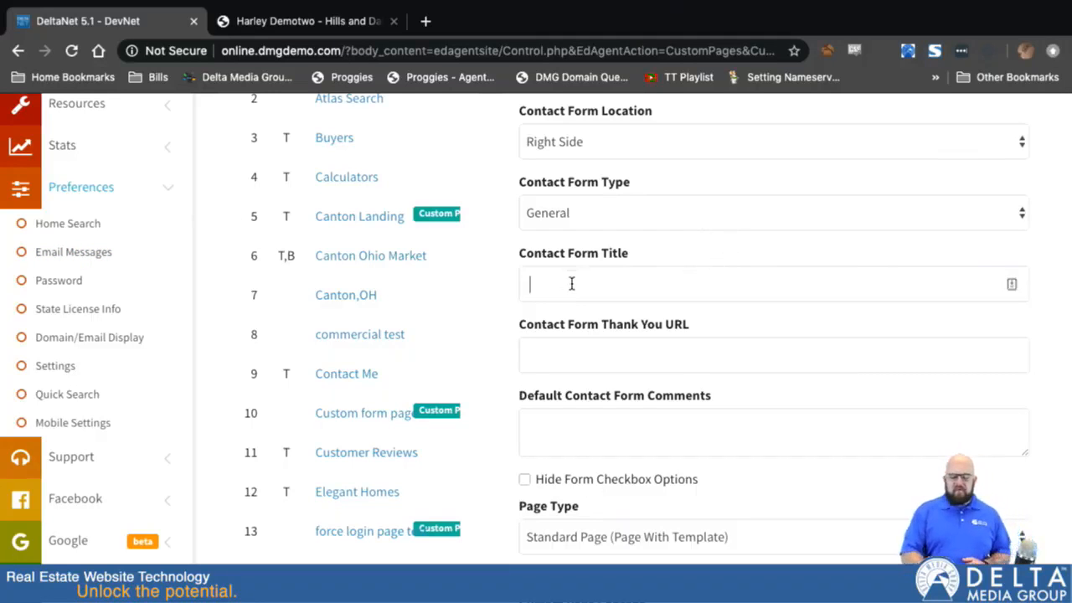
Step: Set the contact form title to "My Form Title" and leave the thank you URL empty
click(533, 283)
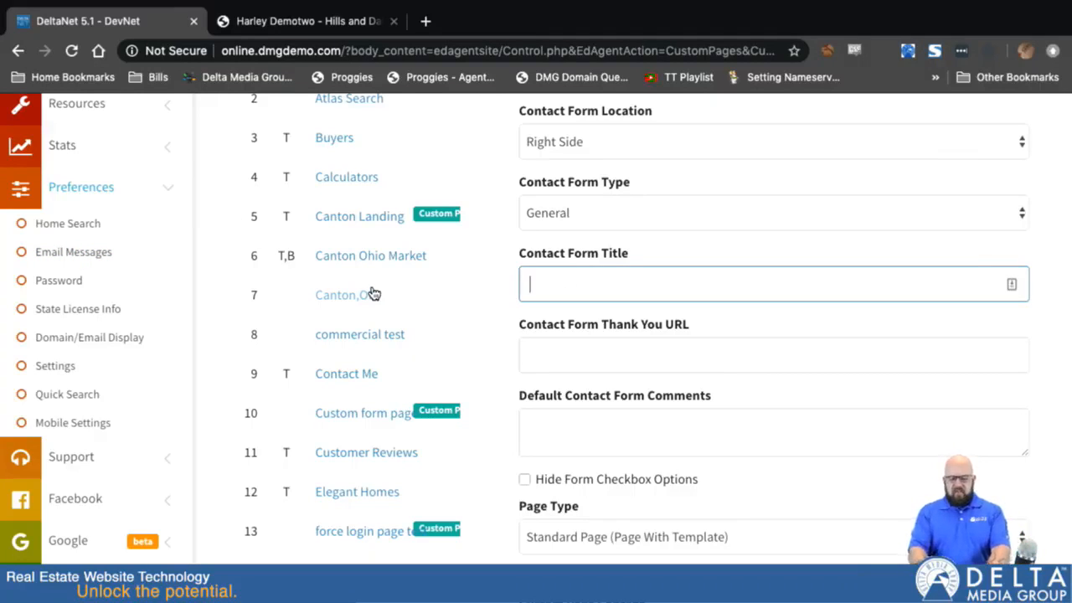
text(My Form T)
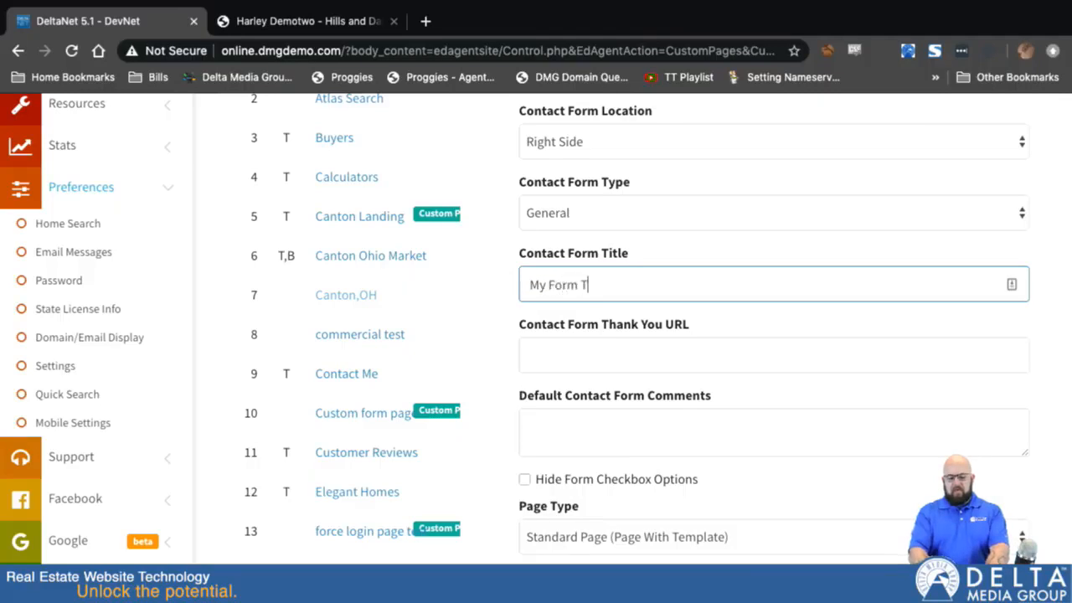
text(itle)
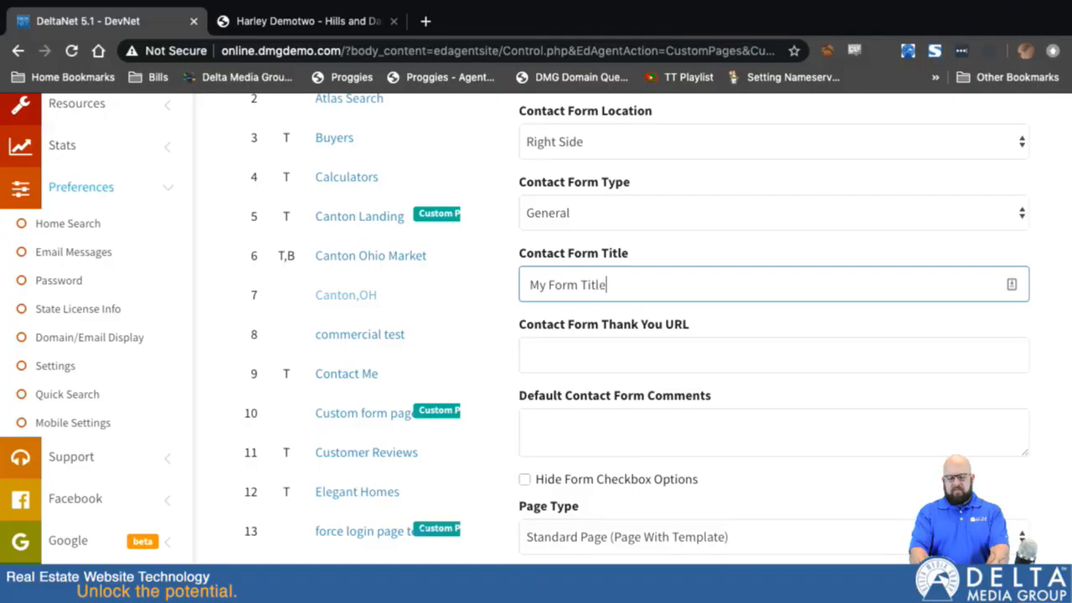
click(576, 356)
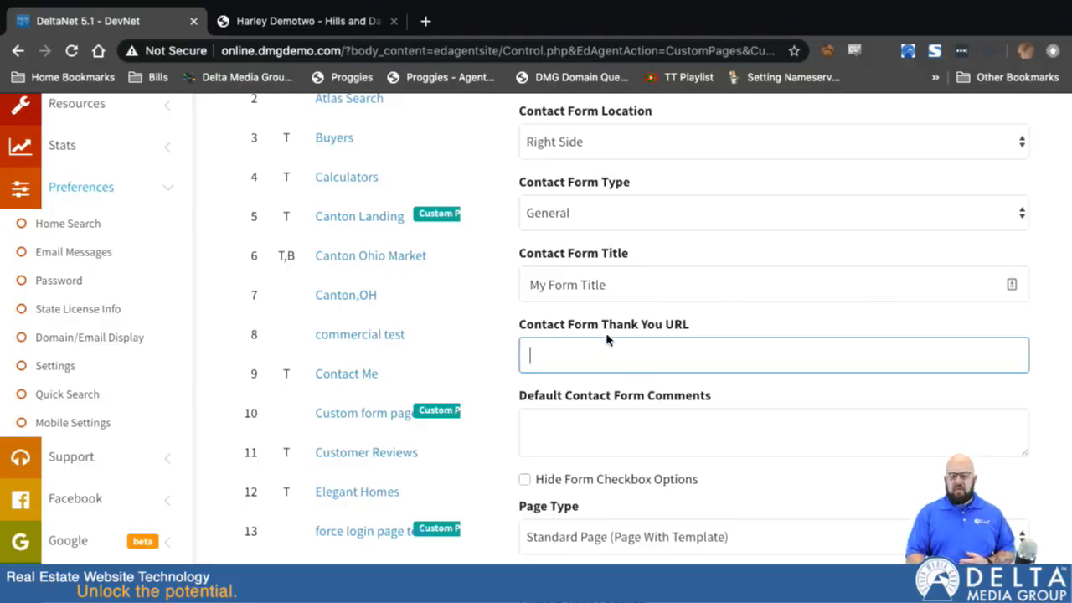
Step: Enter "These are my comments." as the default contact form comments
scroll(520, 411, down, 3)
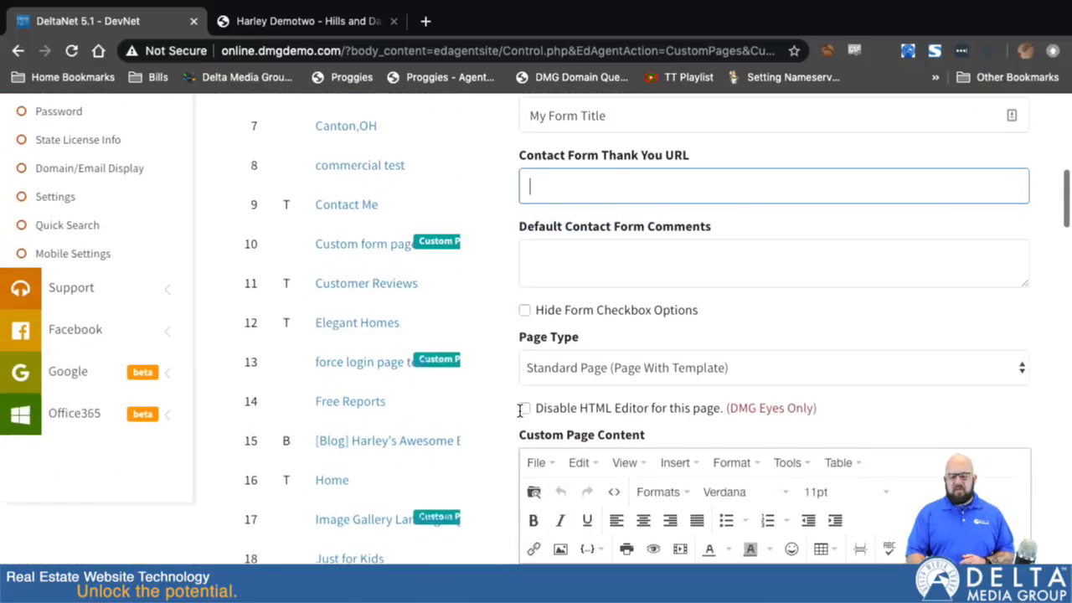
click(585, 258)
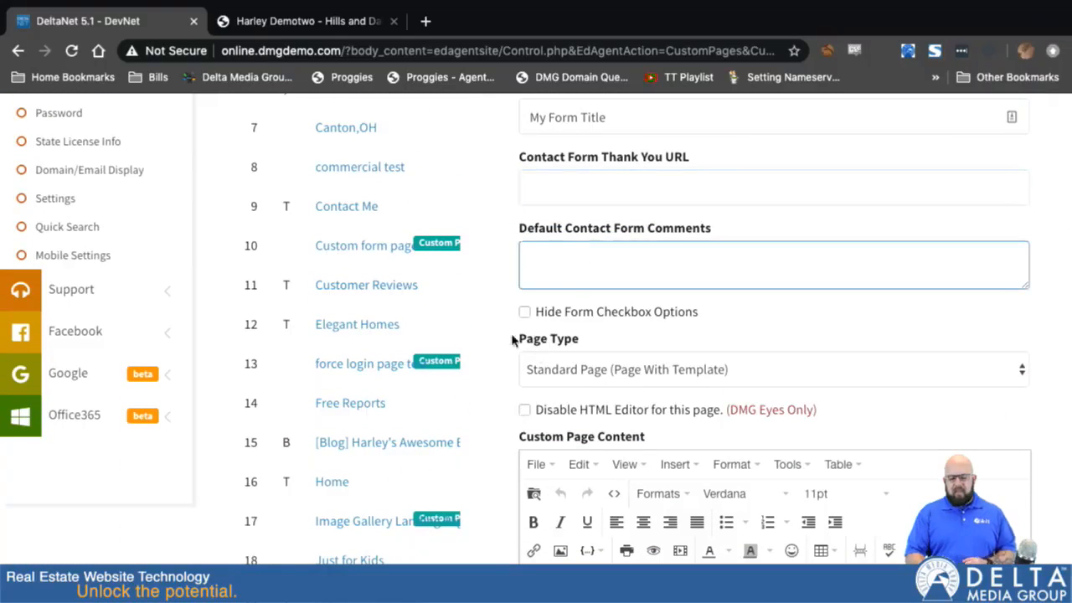
text(Th)
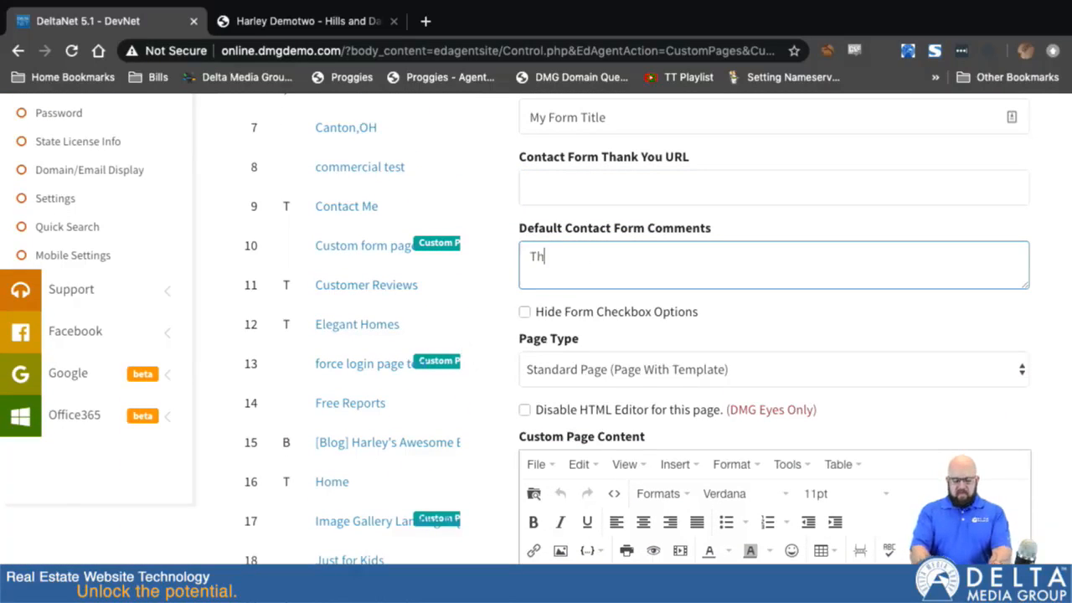
text(ese are my com)
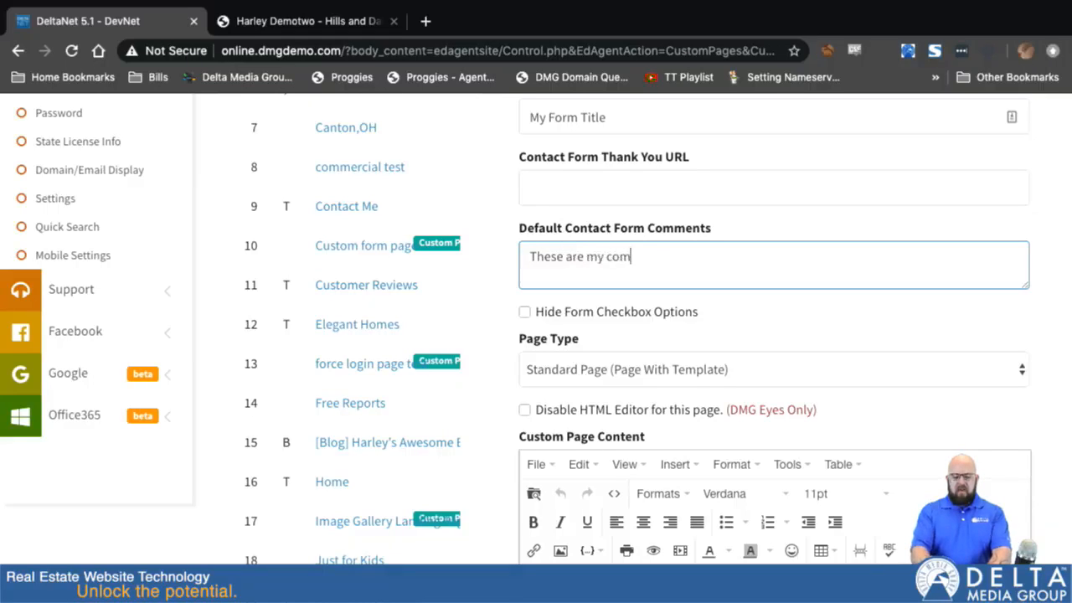
text(mne)
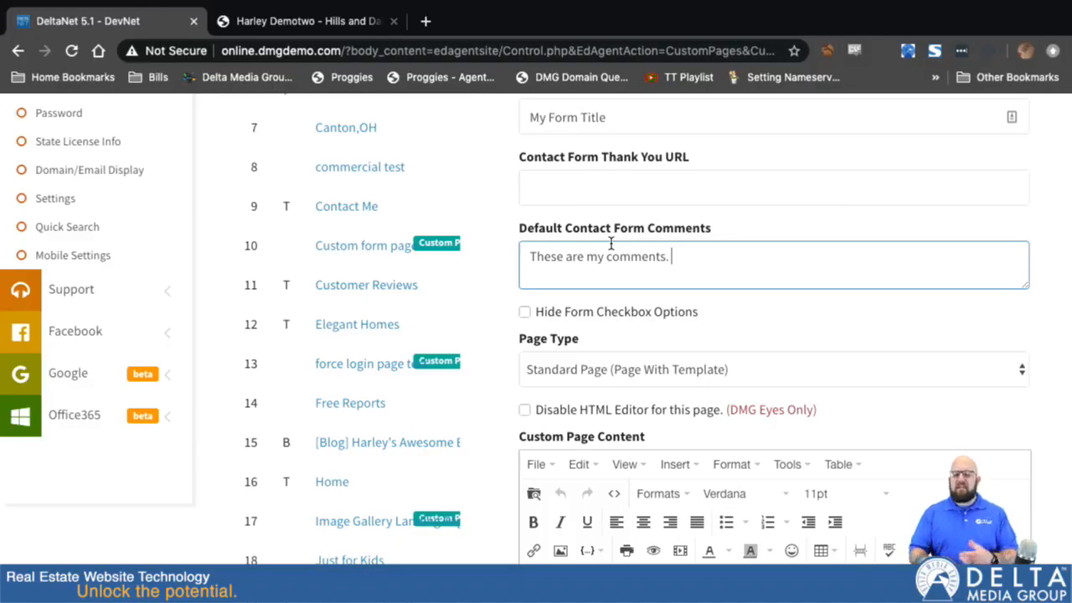
scroll(603, 340, down, 1)
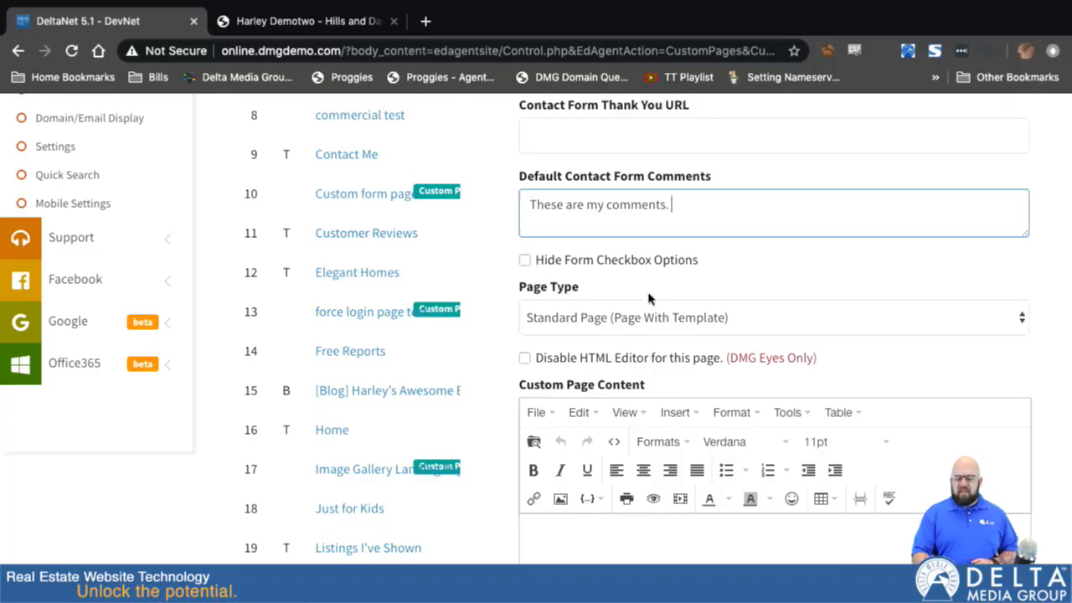
Step: Review the page type options and choose Standard Page (Page With Template)
scroll(645, 335, down, 1)
click(742, 258)
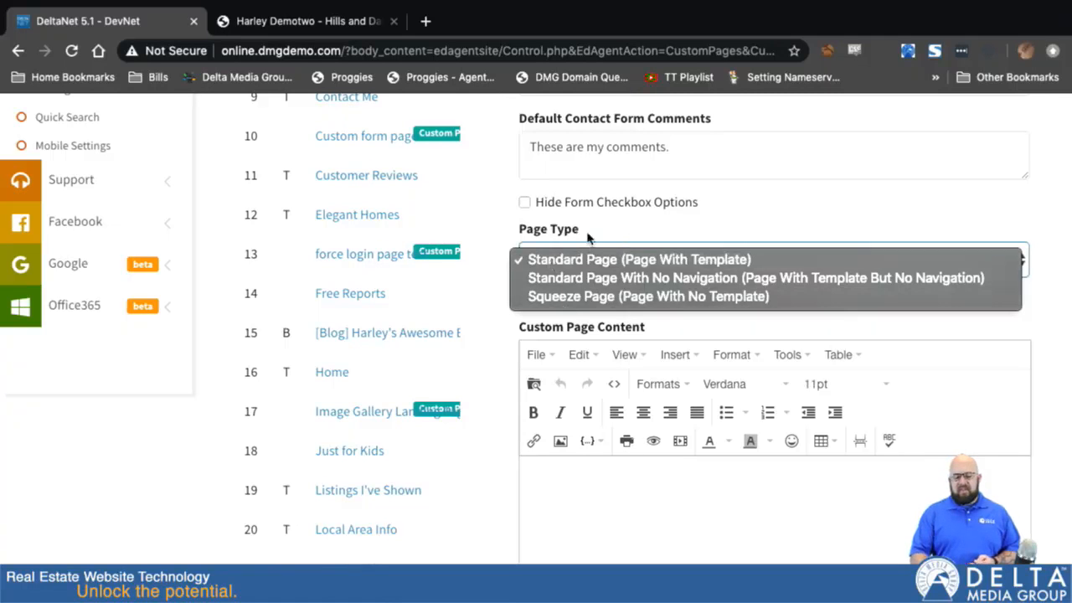
click(572, 260)
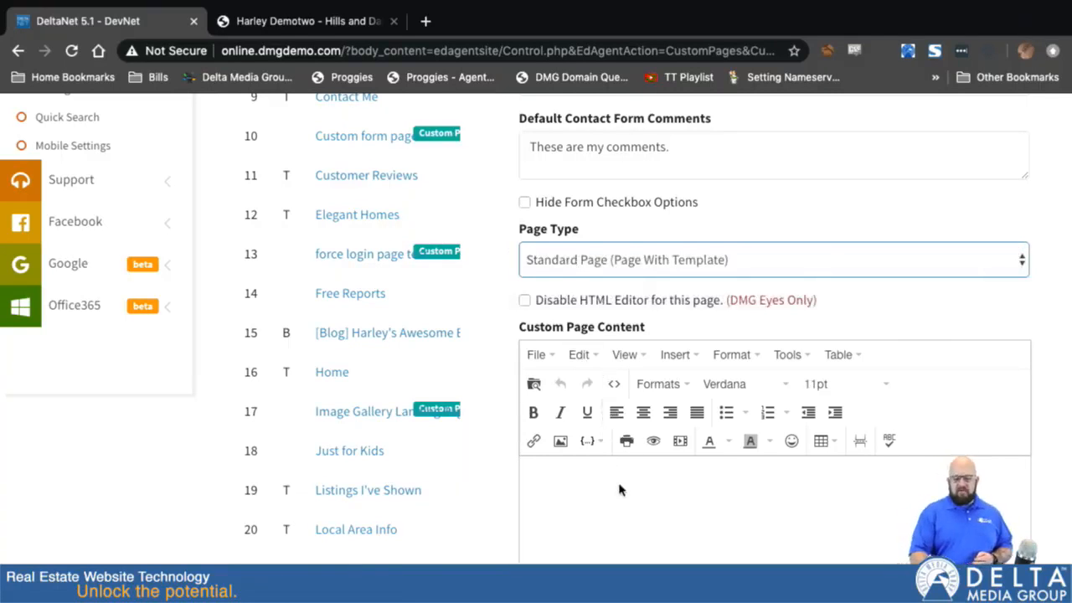
Step: Enter "My page content." as the custom page content
scroll(621, 490, down, 3)
scroll(620, 490, up, 1)
click(569, 313)
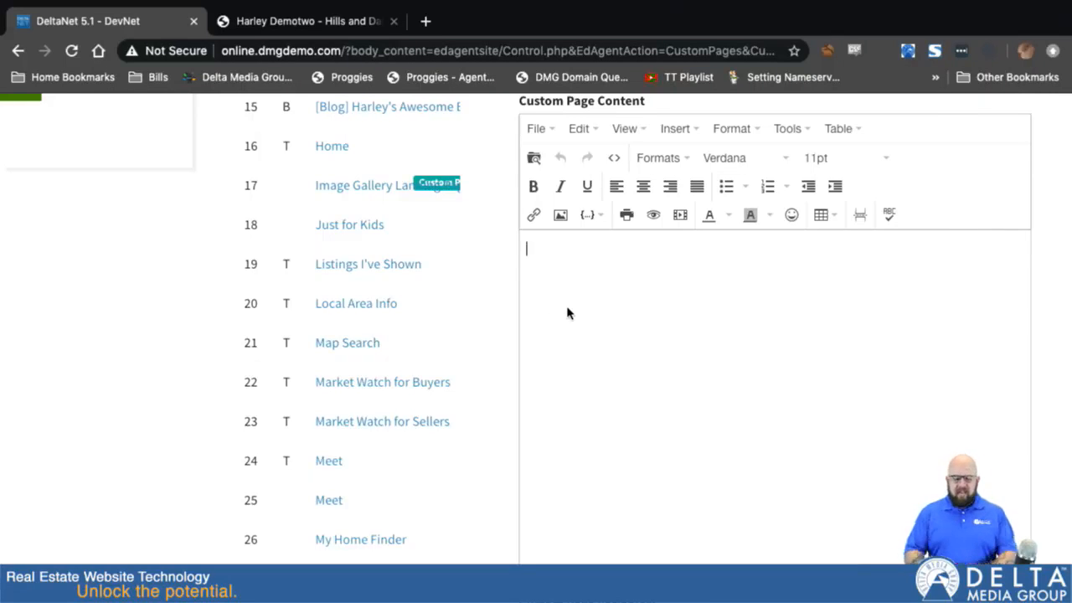
text(My page cot)
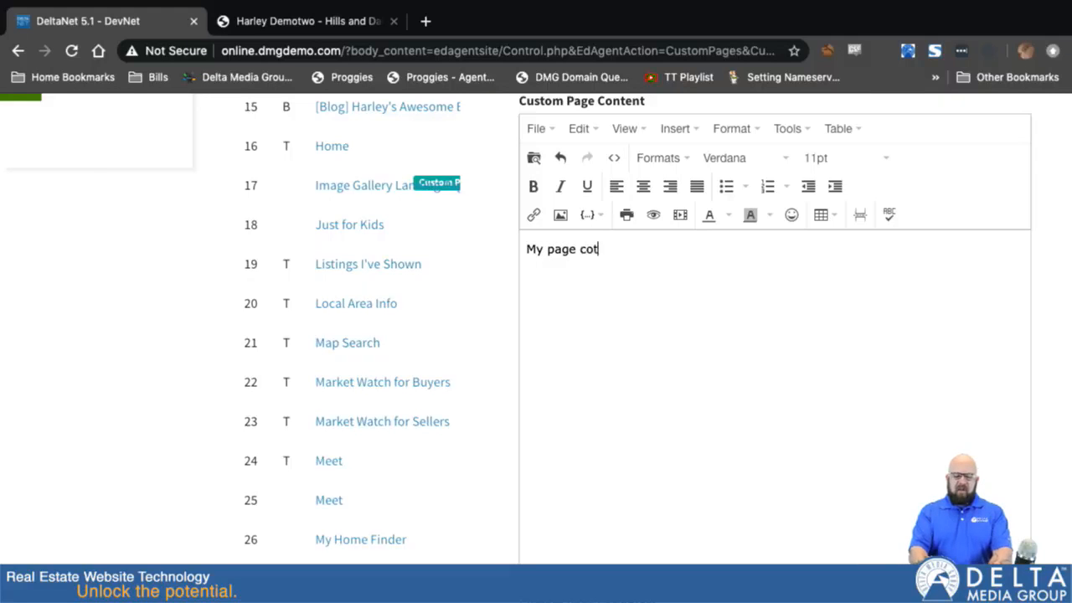
key(BackSpace)
text(ntemt)
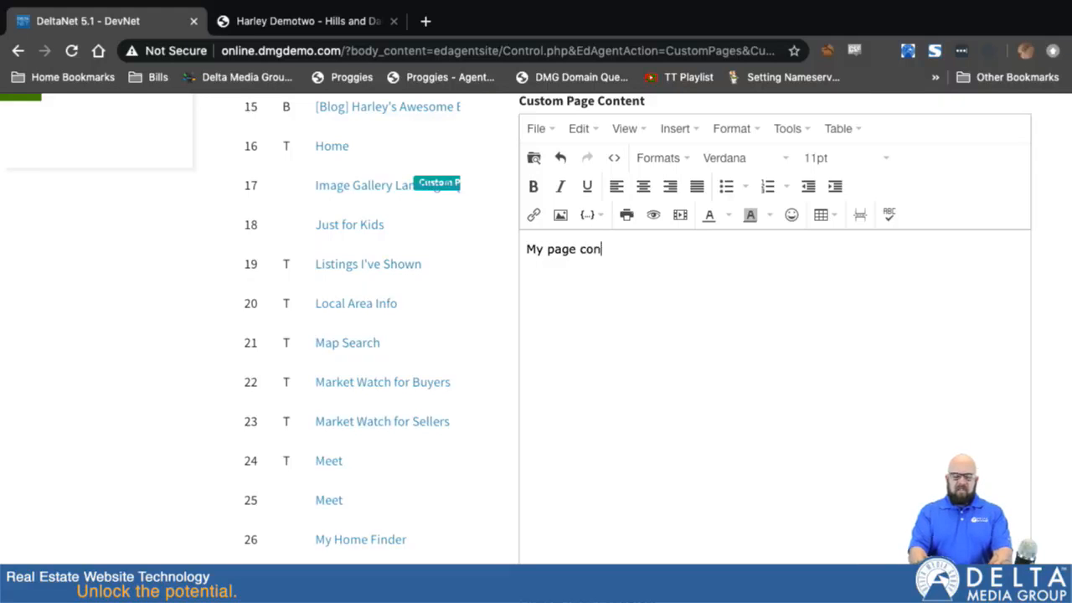
key(BackSpace)
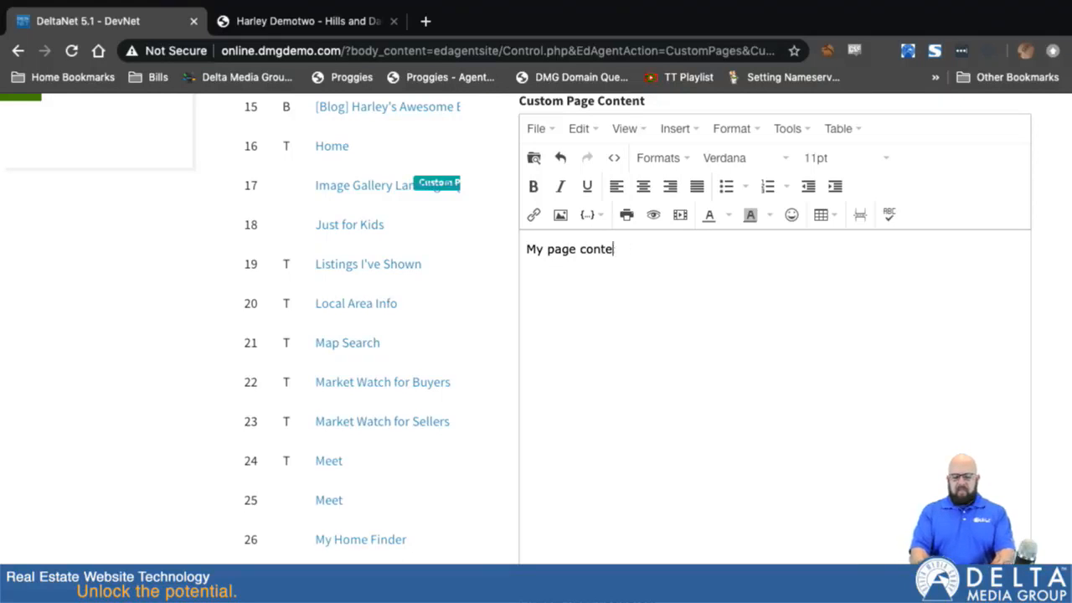
text(nt.)
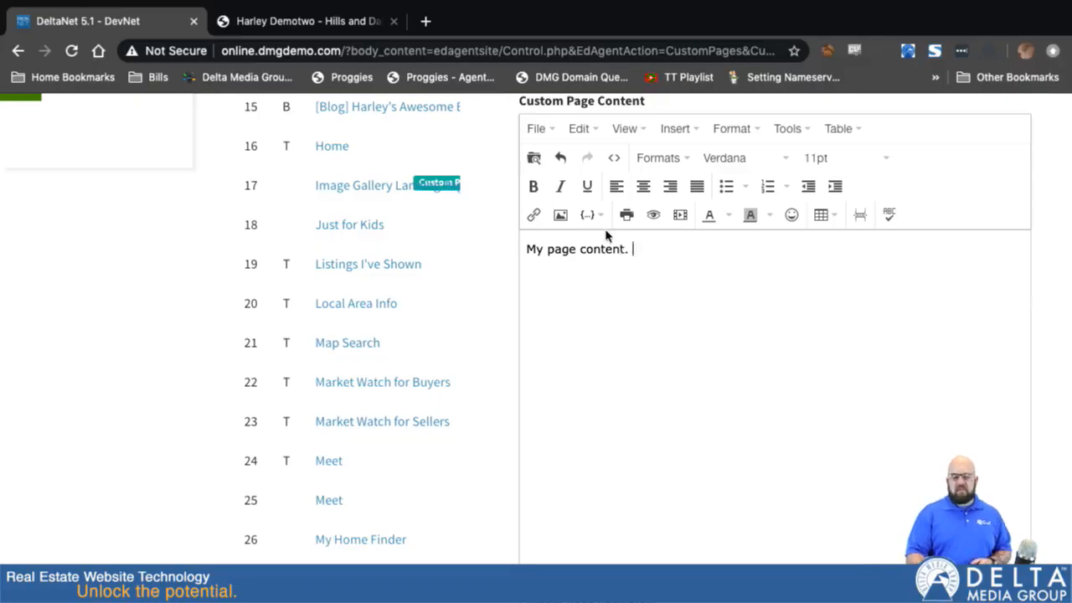
Step: Insert the IMG_20170112 dog photo from the file library below the page text, using its default dimensions
click(560, 216)
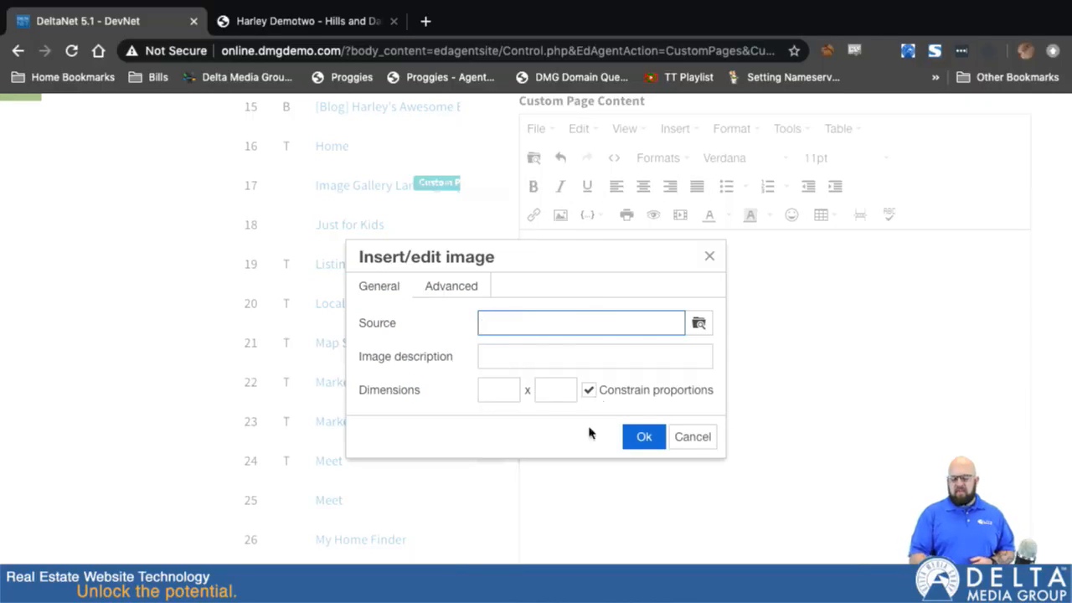
click(701, 326)
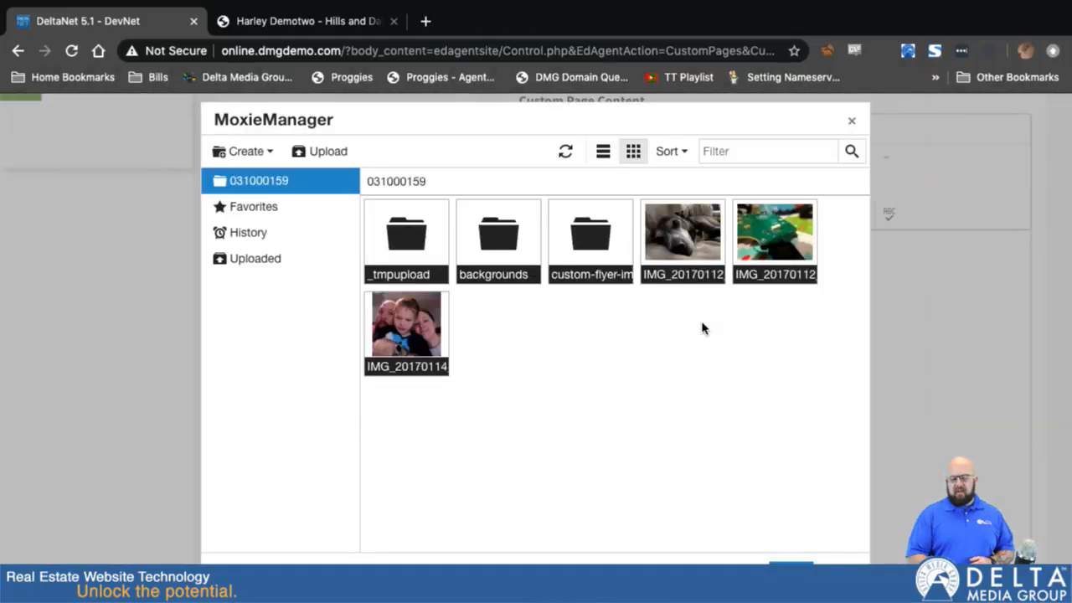
click(680, 241)
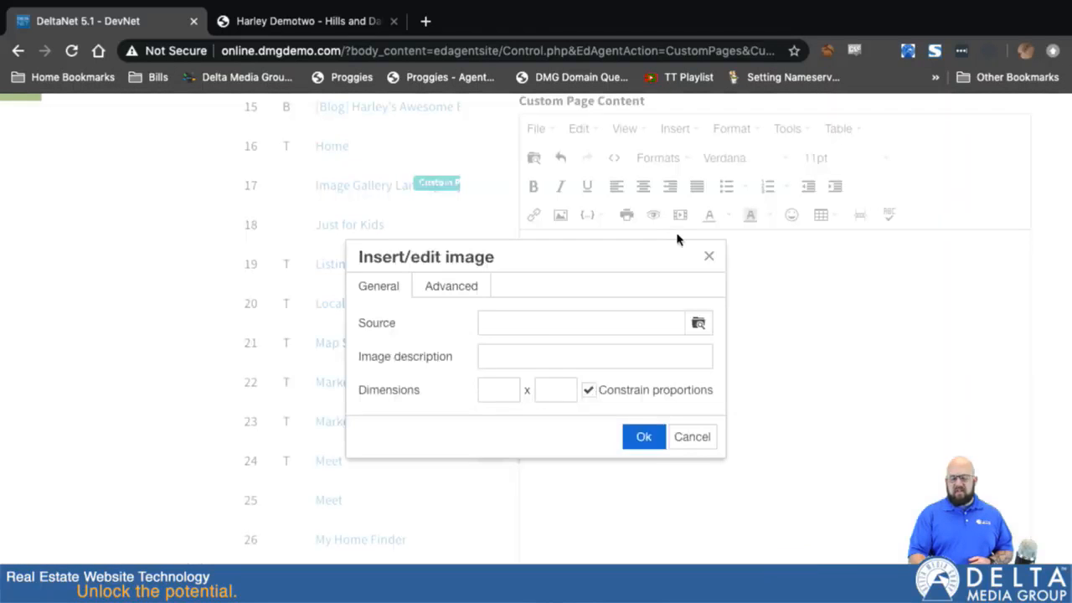
click(642, 436)
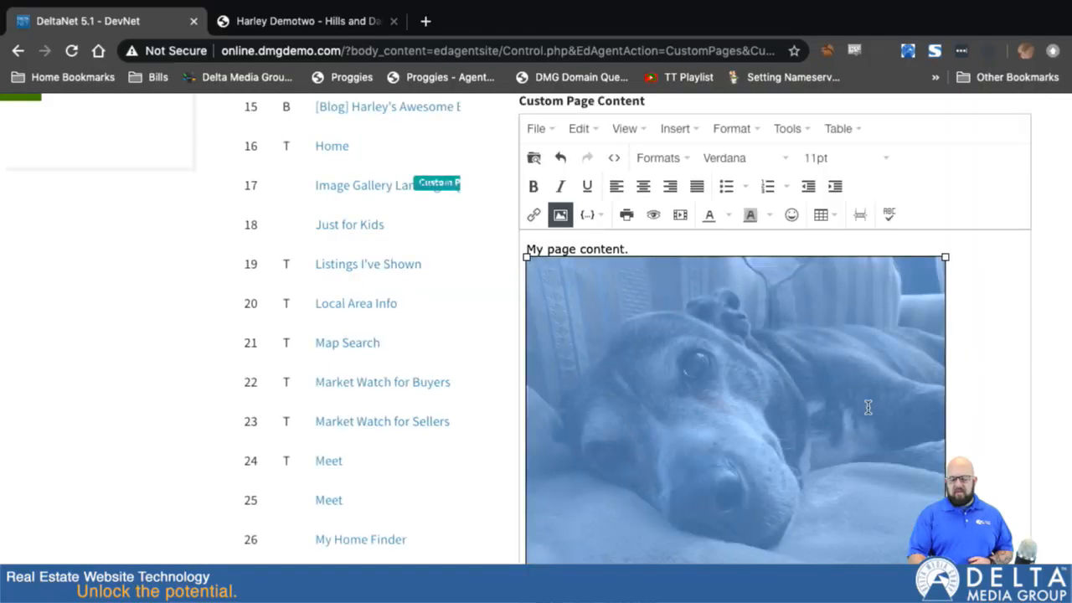
click(993, 456)
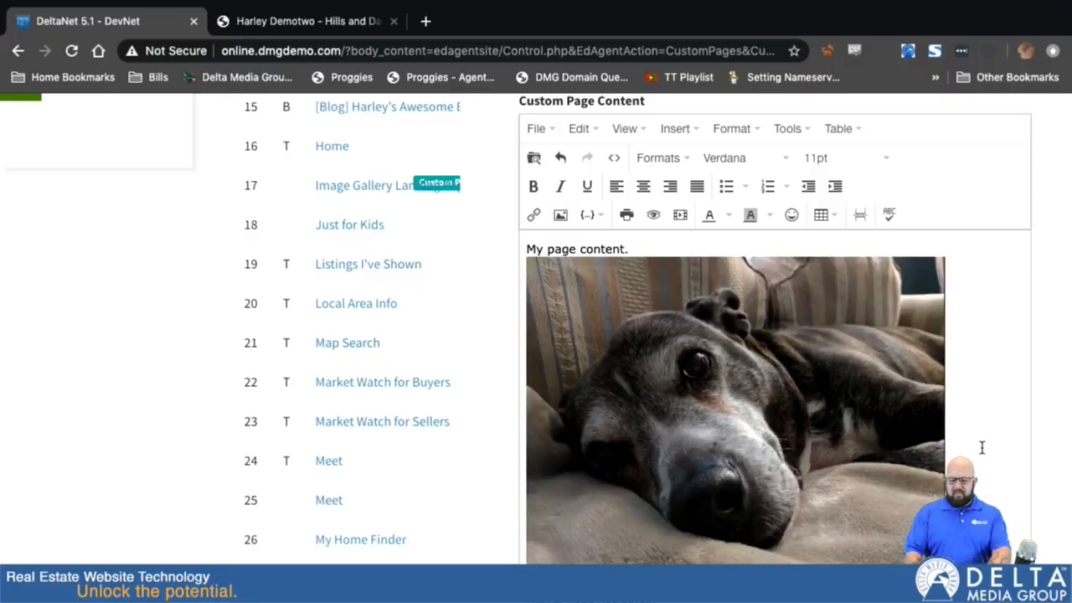
click(678, 375)
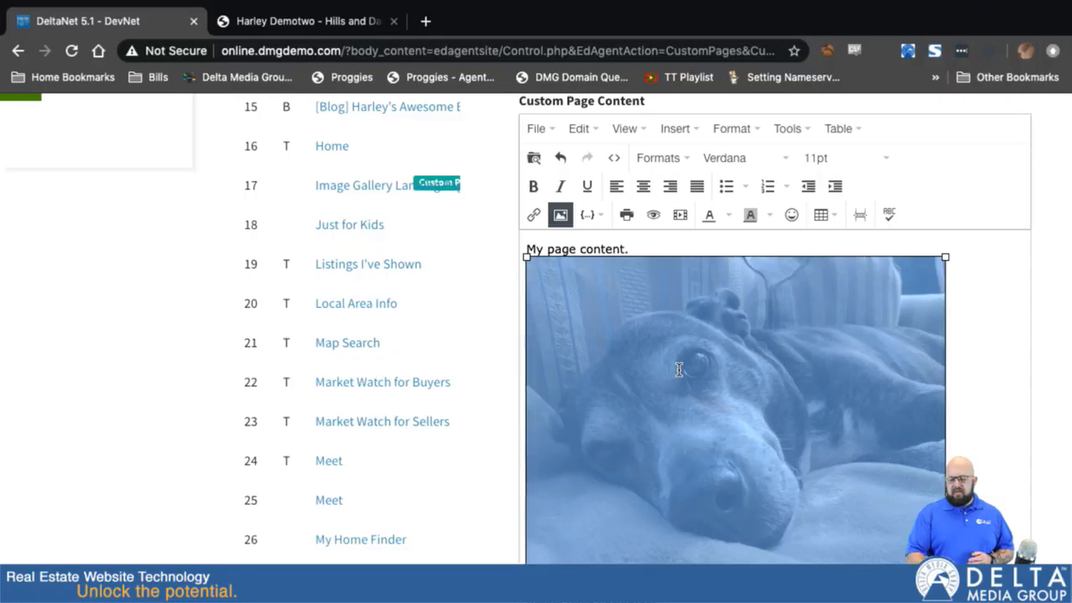
click(533, 214)
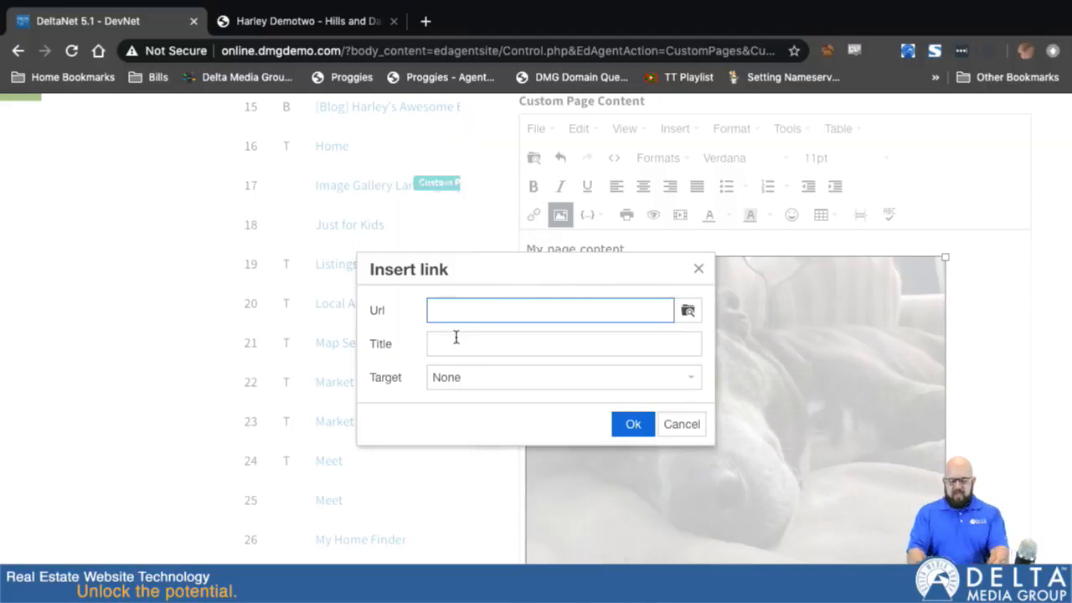
text(https)
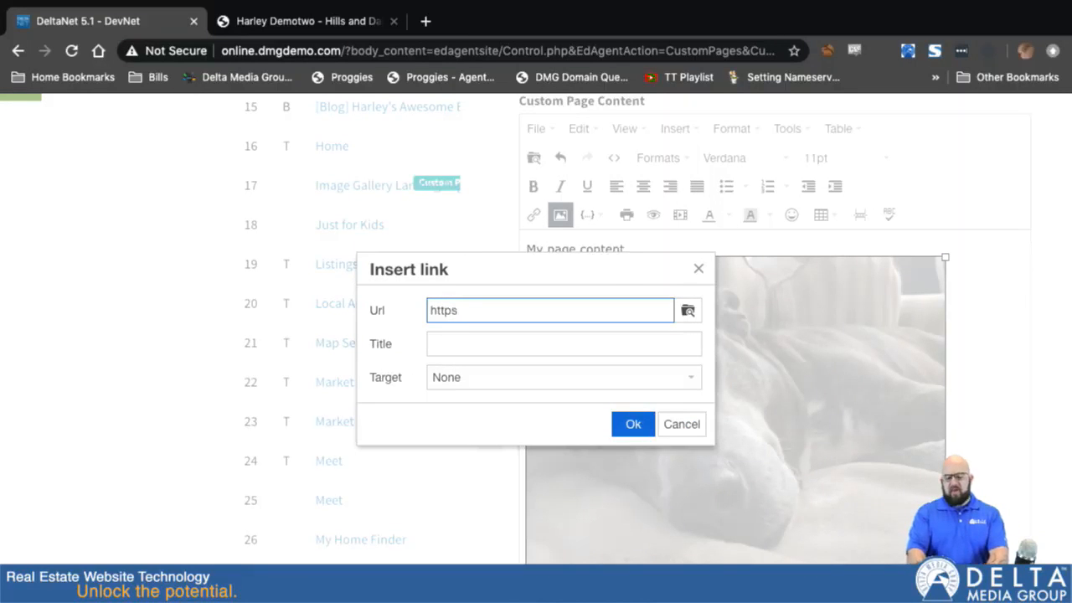
text(://j)
key(BackSpace)
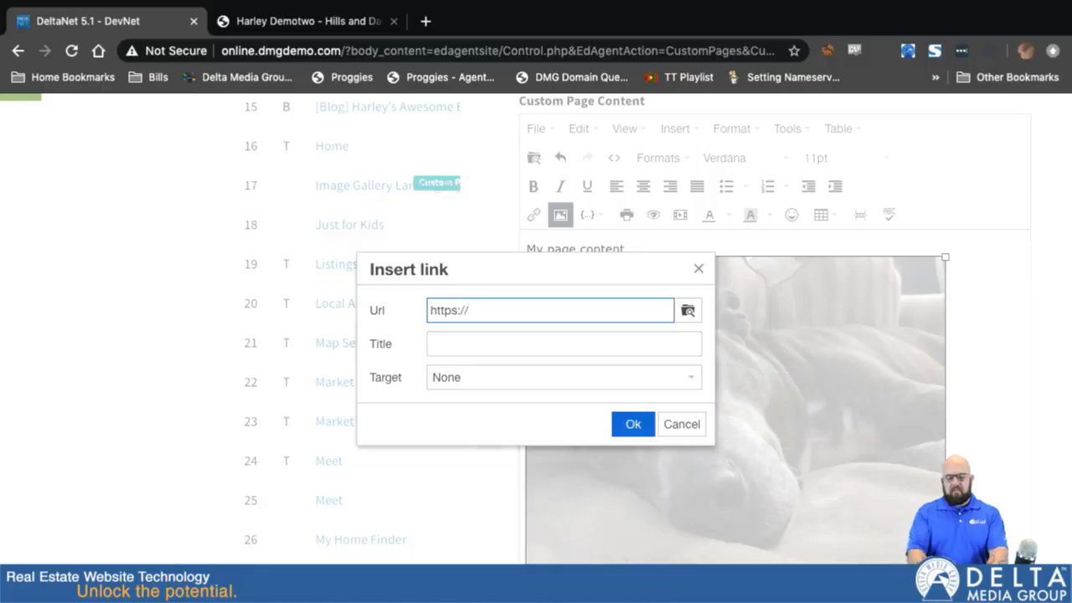
text(www.youtube.com)
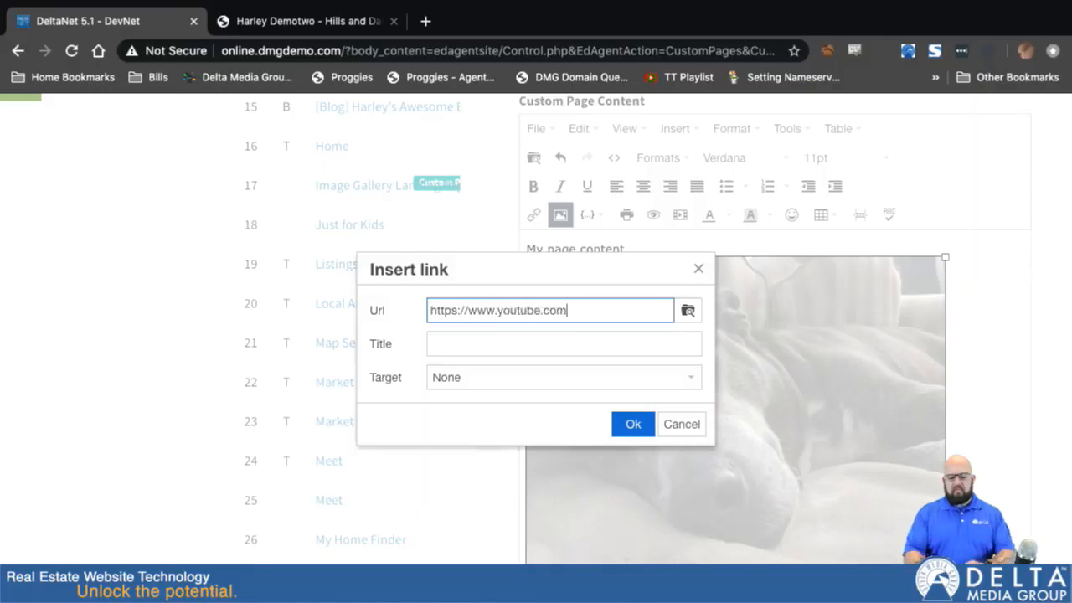
click(632, 424)
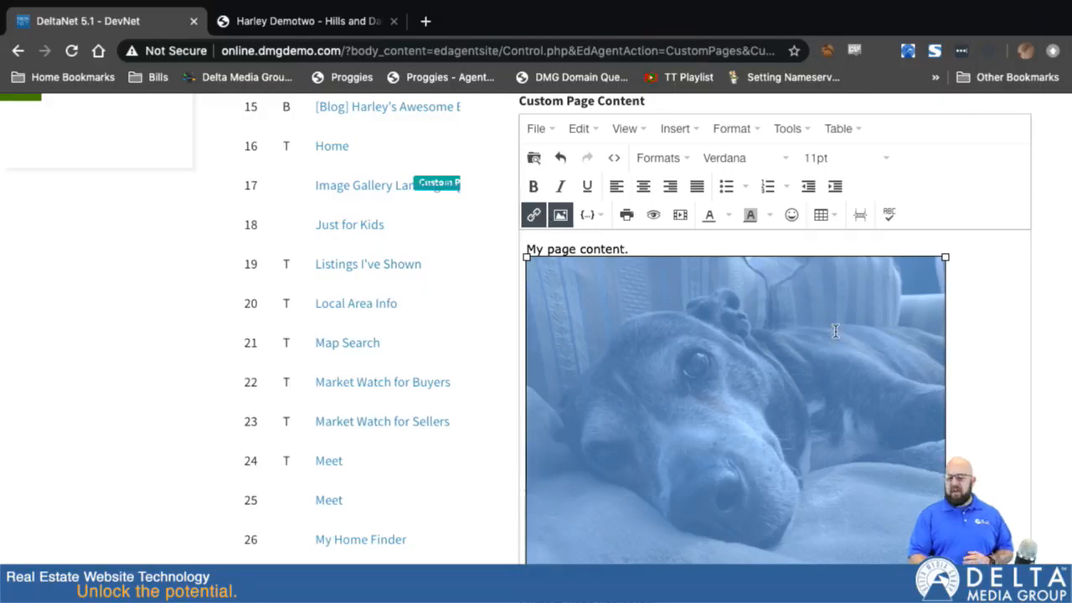
click(1001, 442)
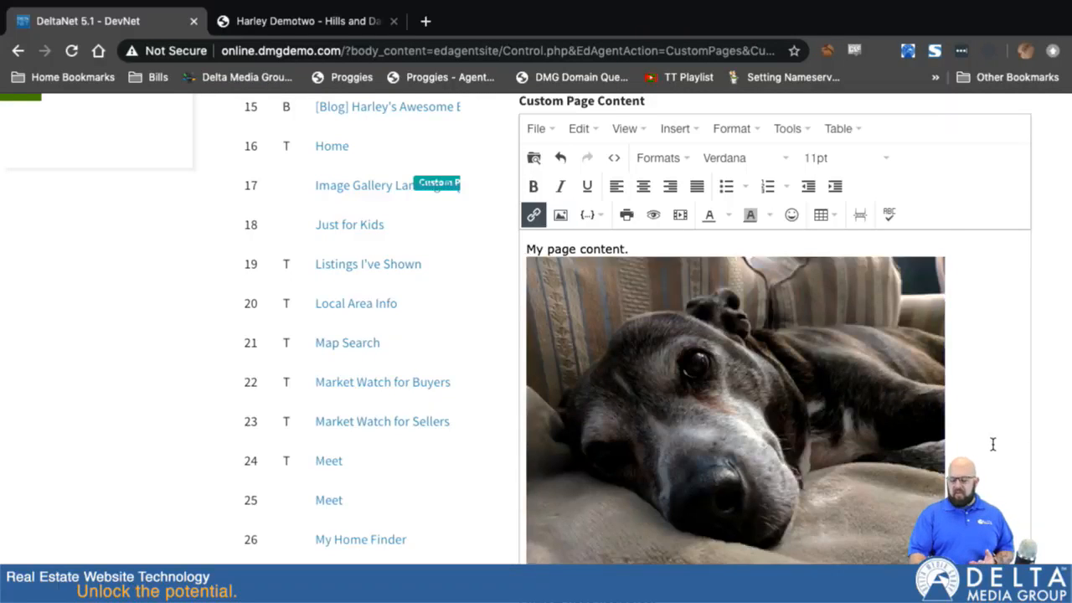
scroll(991, 443, down, 1)
click(666, 132)
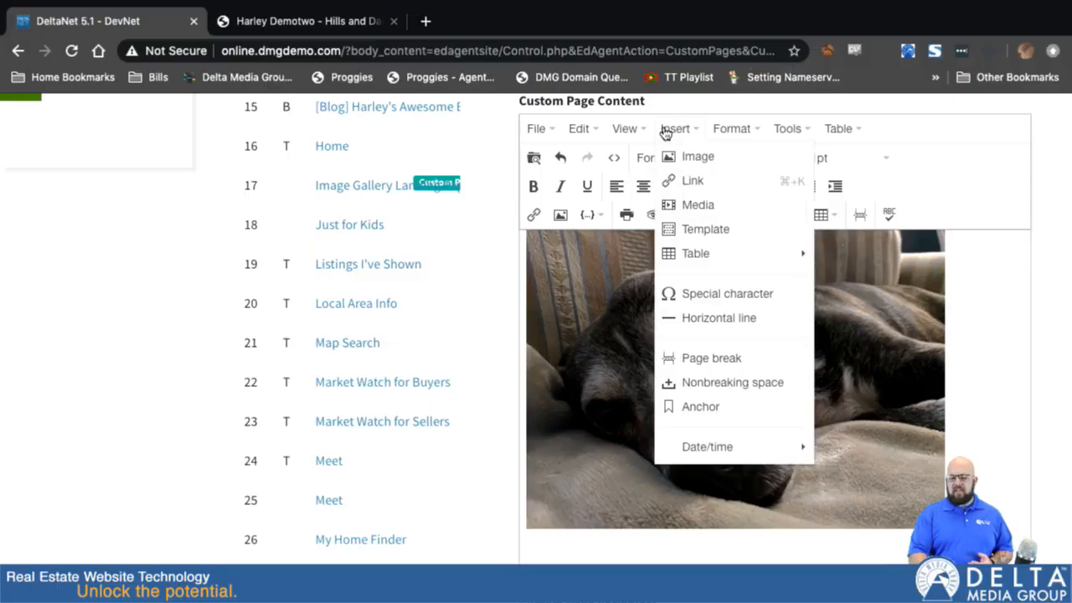
click(685, 204)
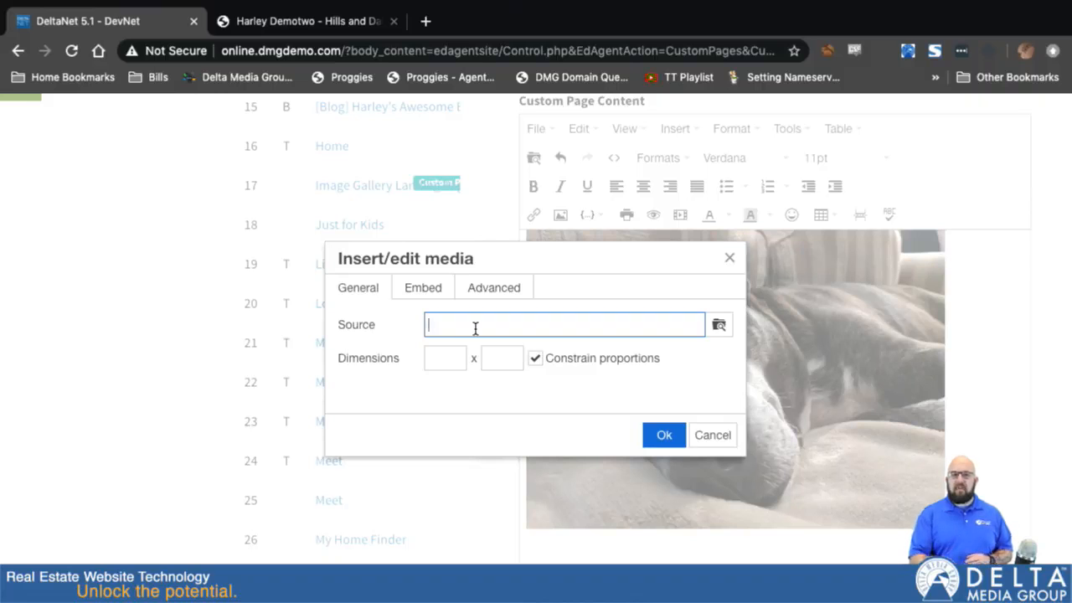
click(711, 435)
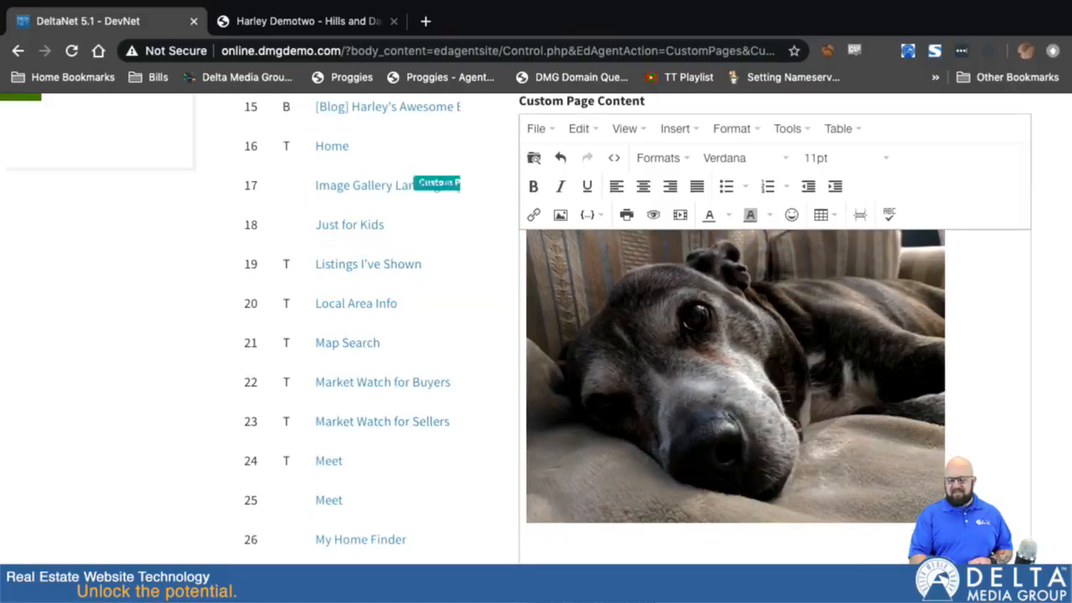
Step: Insert the AVM Search Form variable below the dog photo in the page content
scroll(711, 436, down, 3)
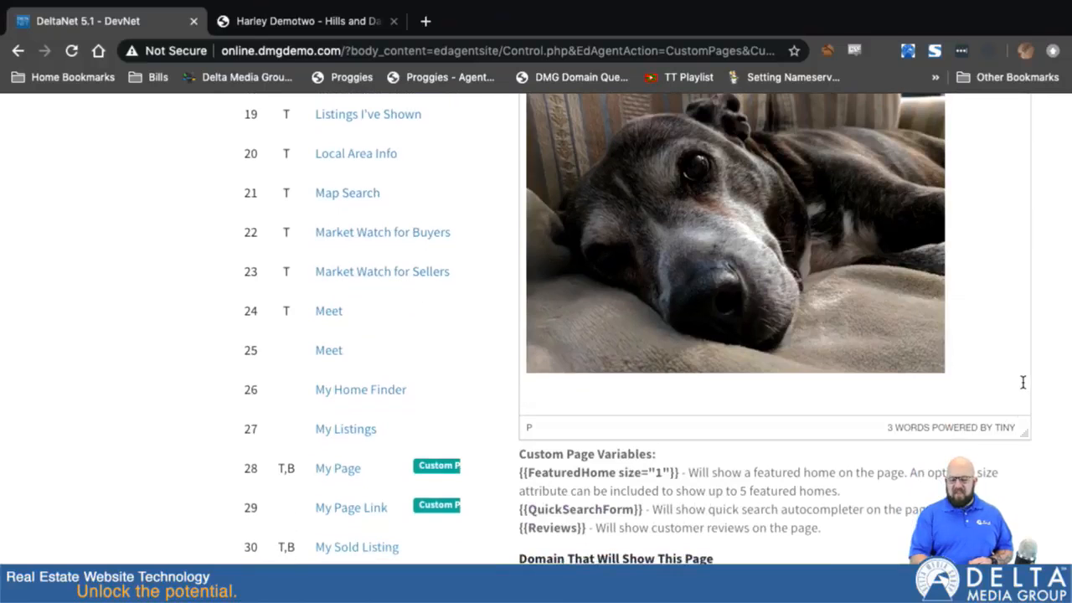
scroll(1020, 377, up, 1)
scroll(1000, 354, down, 2)
scroll(1044, 322, up, 3)
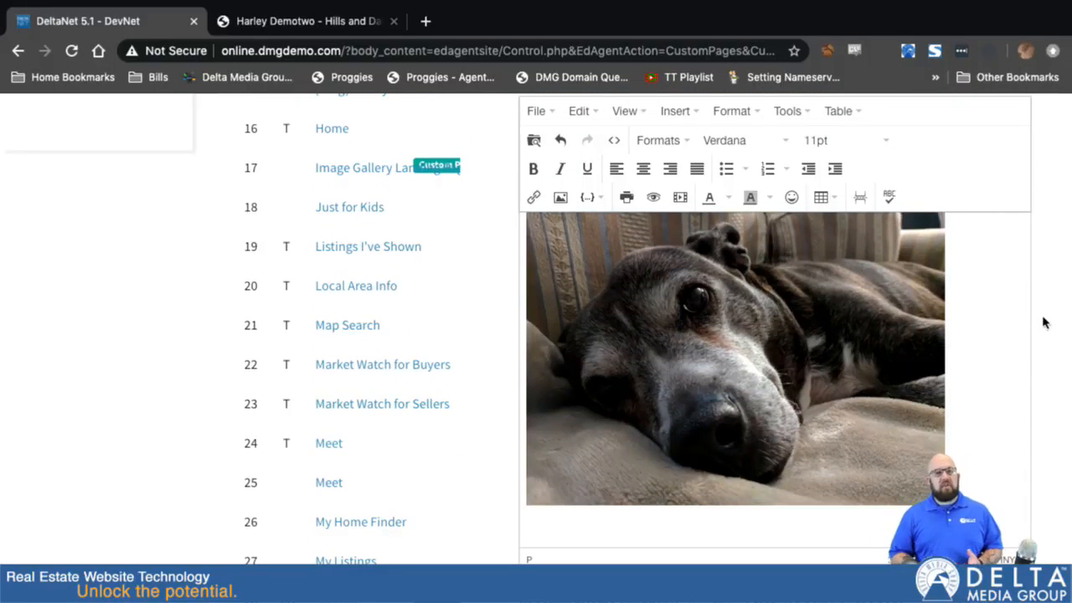
click(599, 200)
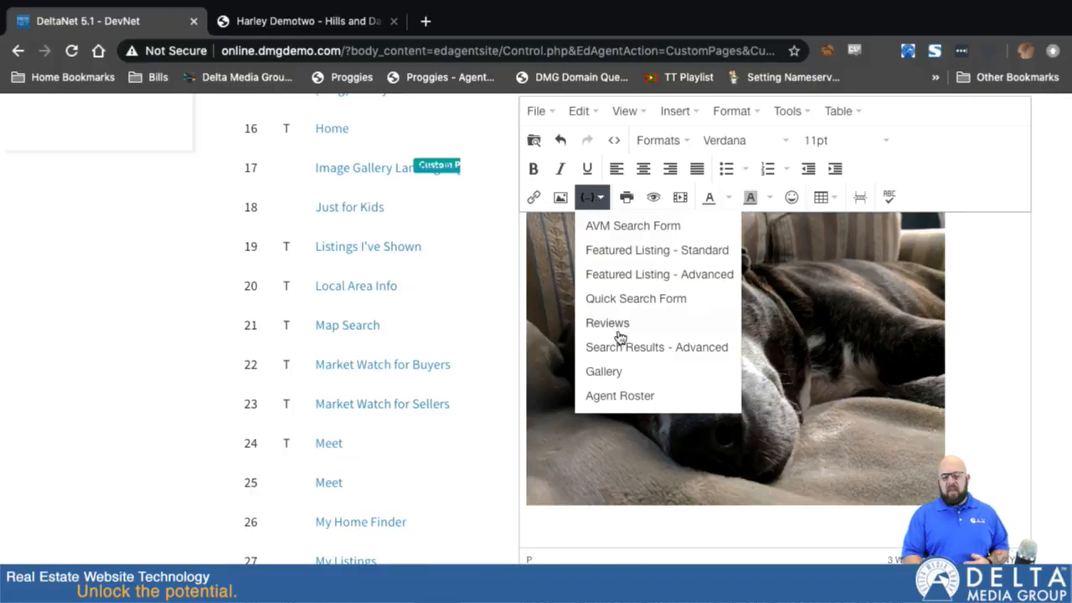
click(610, 227)
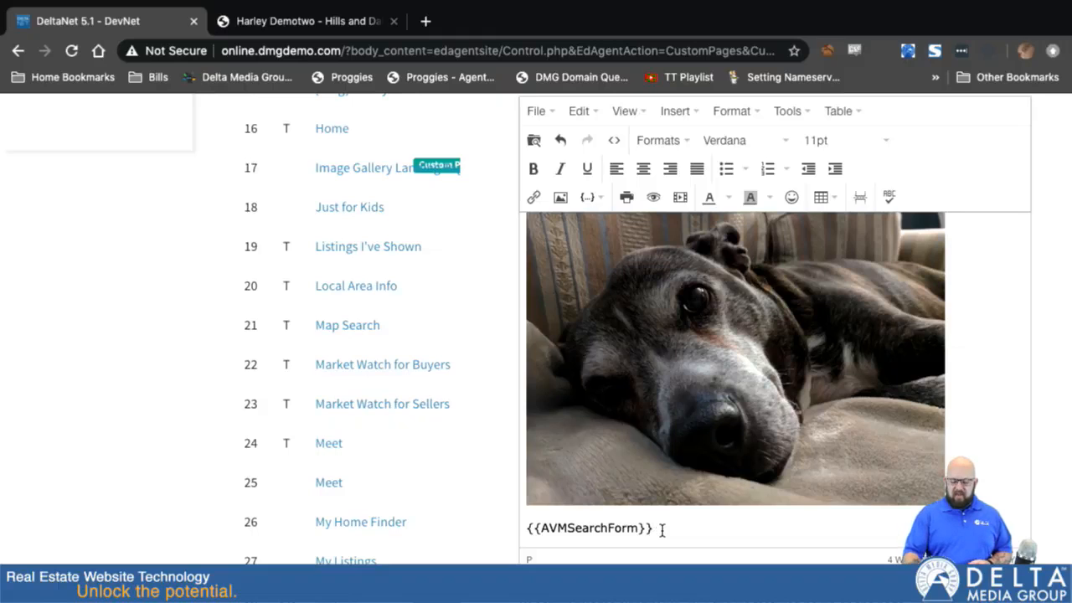
Step: Start inserting an advanced featured listing variable, search specific listings for "123" and add the "asd Asd" listing
scroll(662, 530, down, 1)
click(590, 198)
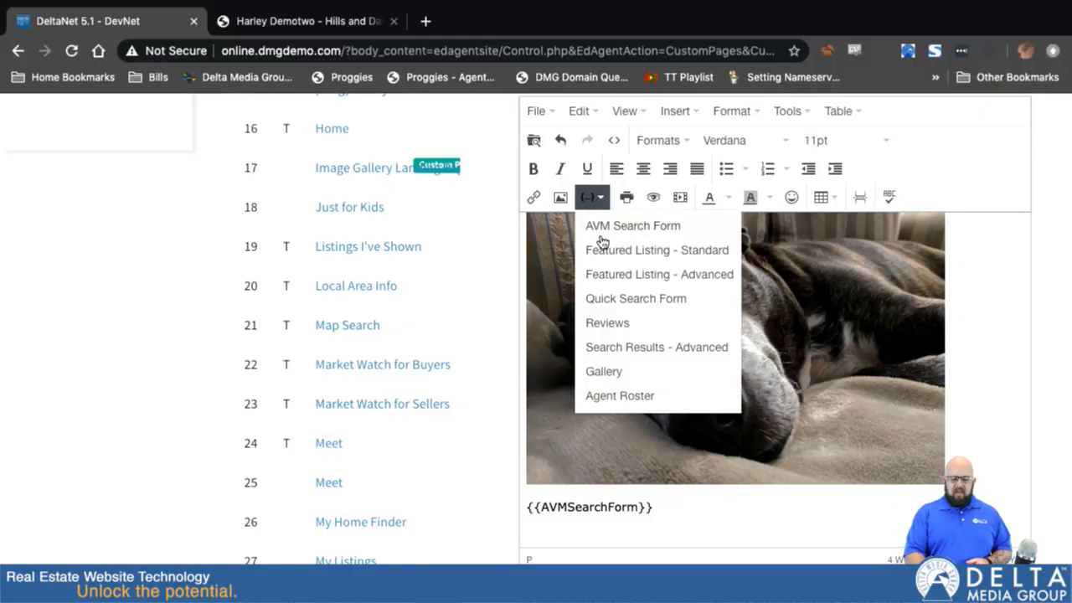
click(643, 283)
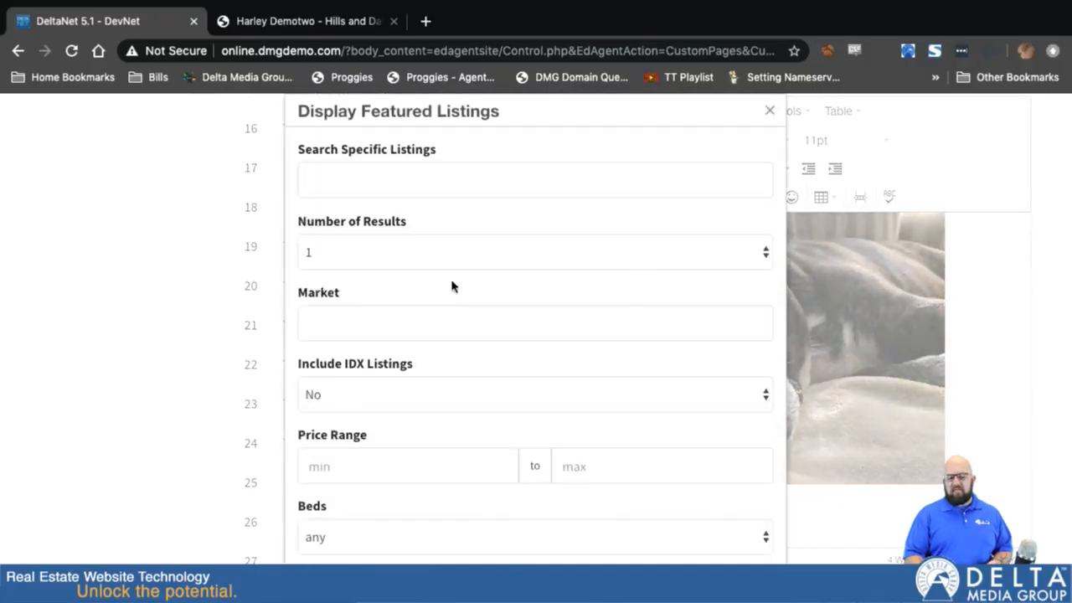
click(366, 186)
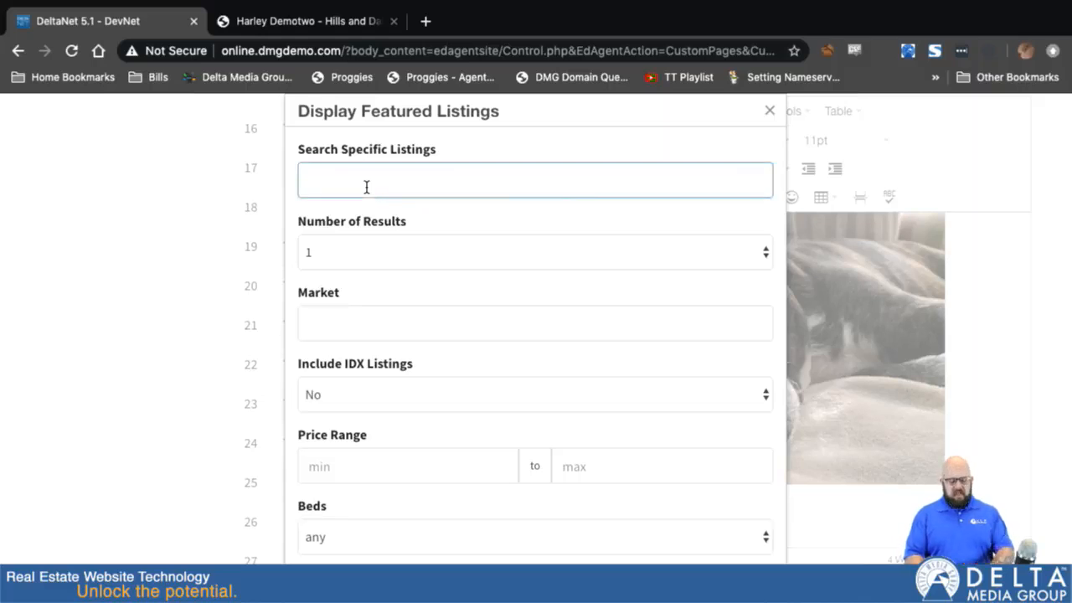
text(123)
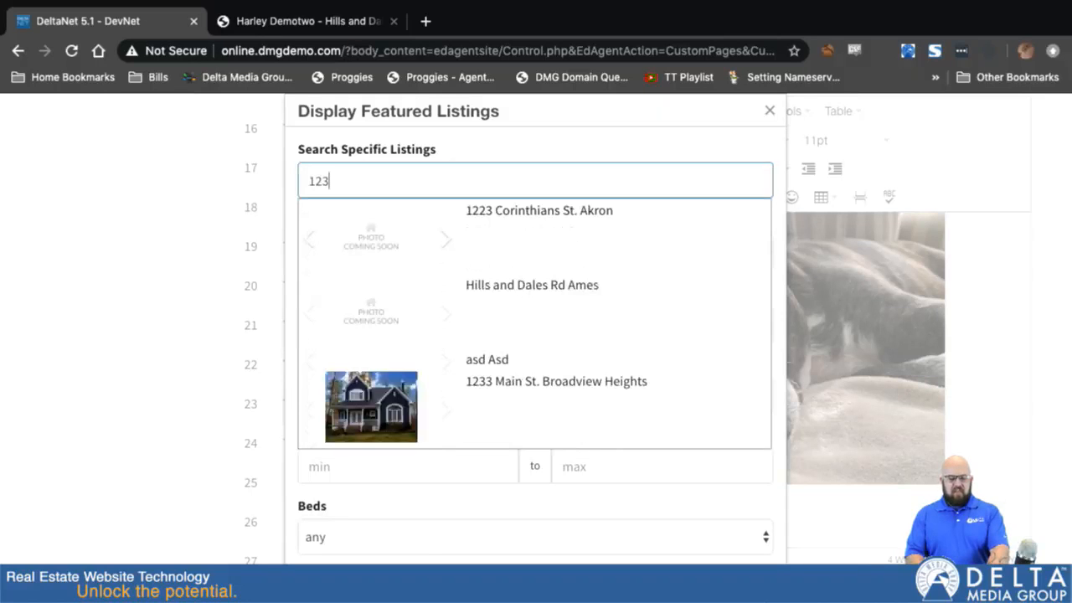
click(478, 392)
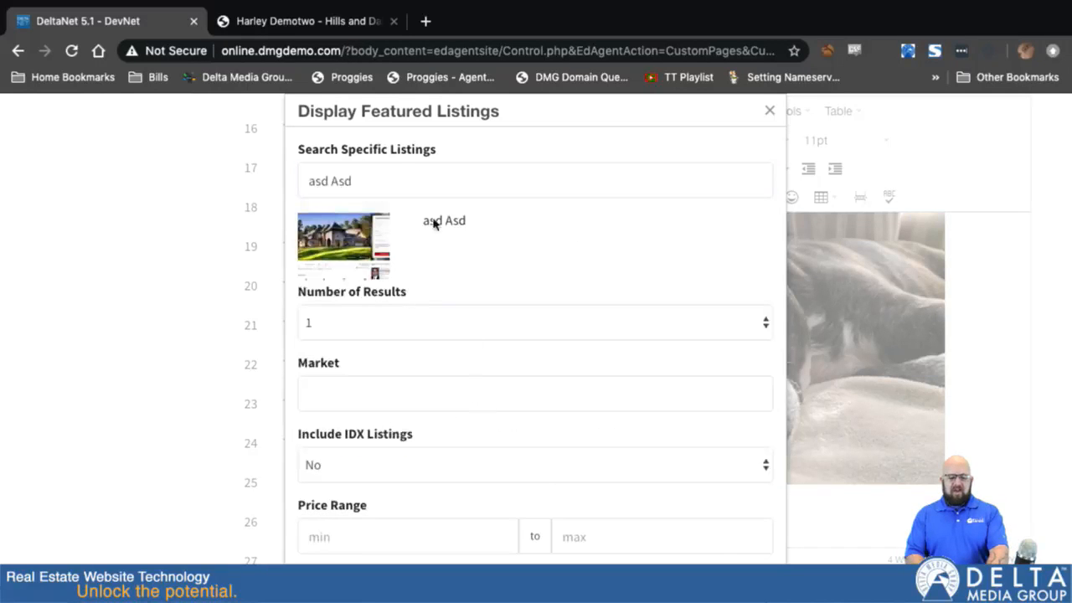
Step: Search specific listings for "123" again and add the listing with the dark blue house photo as a second featured listing
click(392, 171)
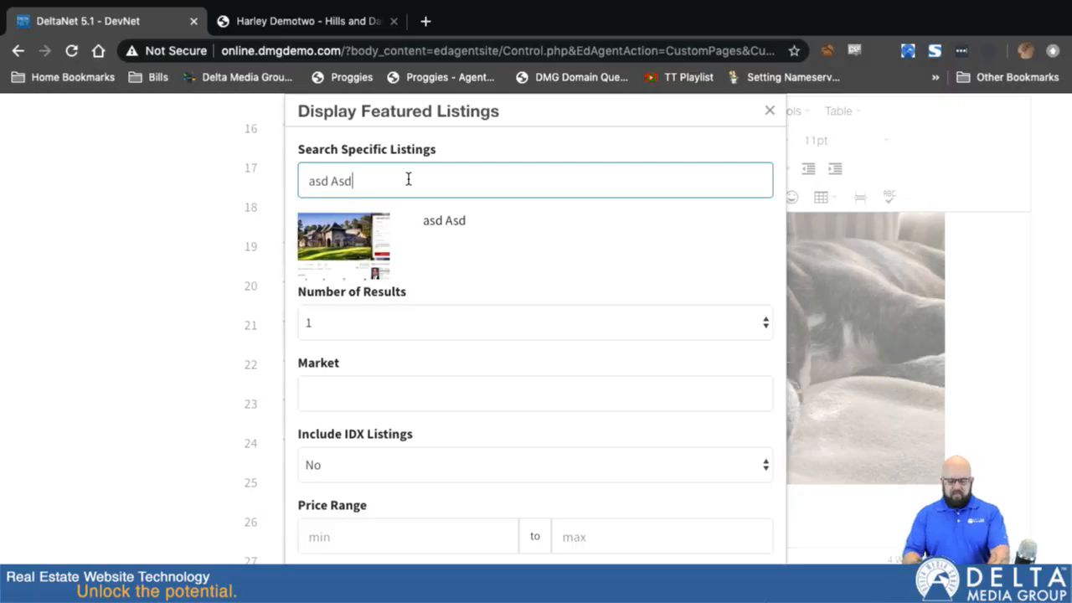
key(ctrl+a)
key(BackSpace)
text(123)
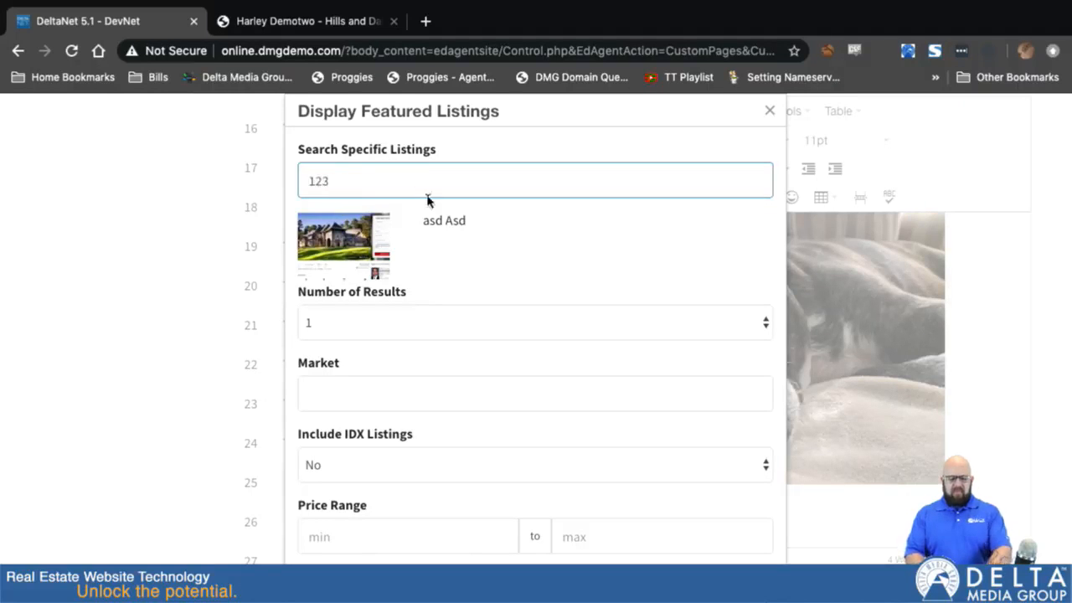
scroll(489, 364, down, 2)
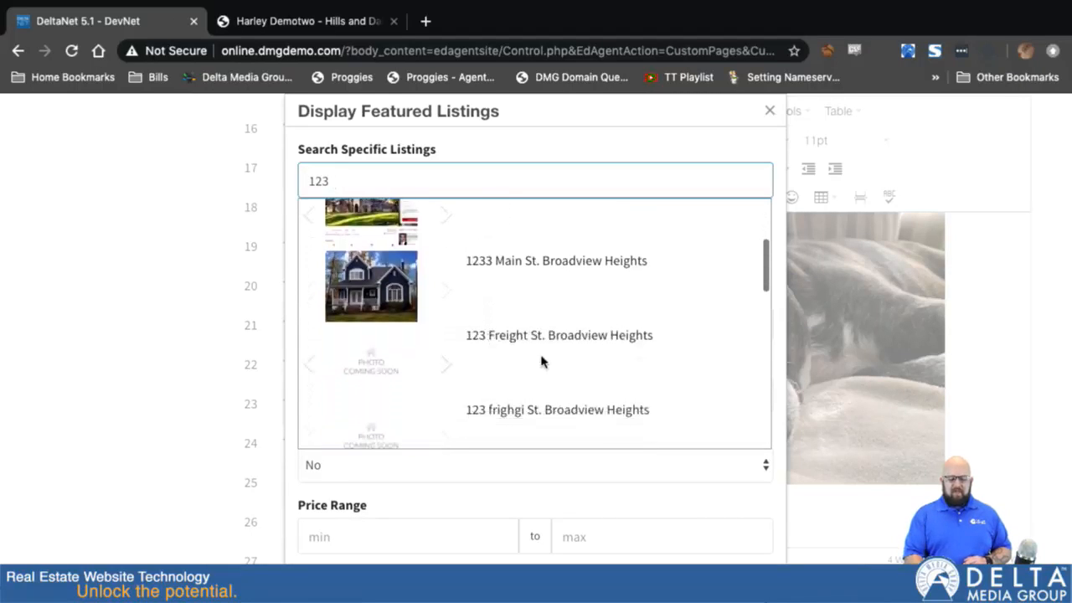
click(540, 299)
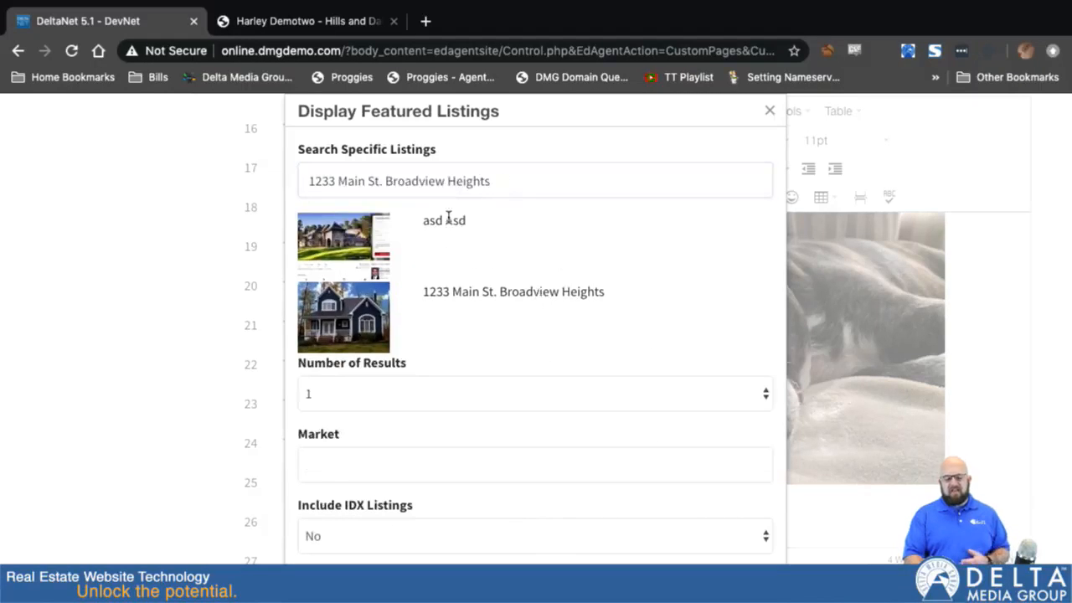
Step: Search specific listings for "2345" and add the listing with the hamster photo as the third featured listing
click(519, 181)
key(ctrl+a)
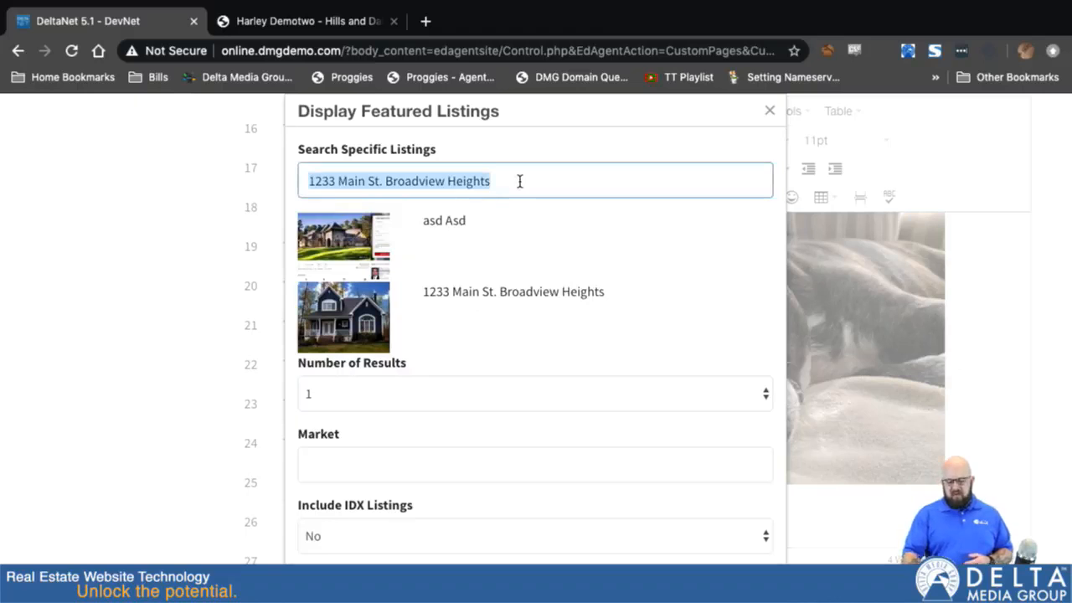
key(BackSpace)
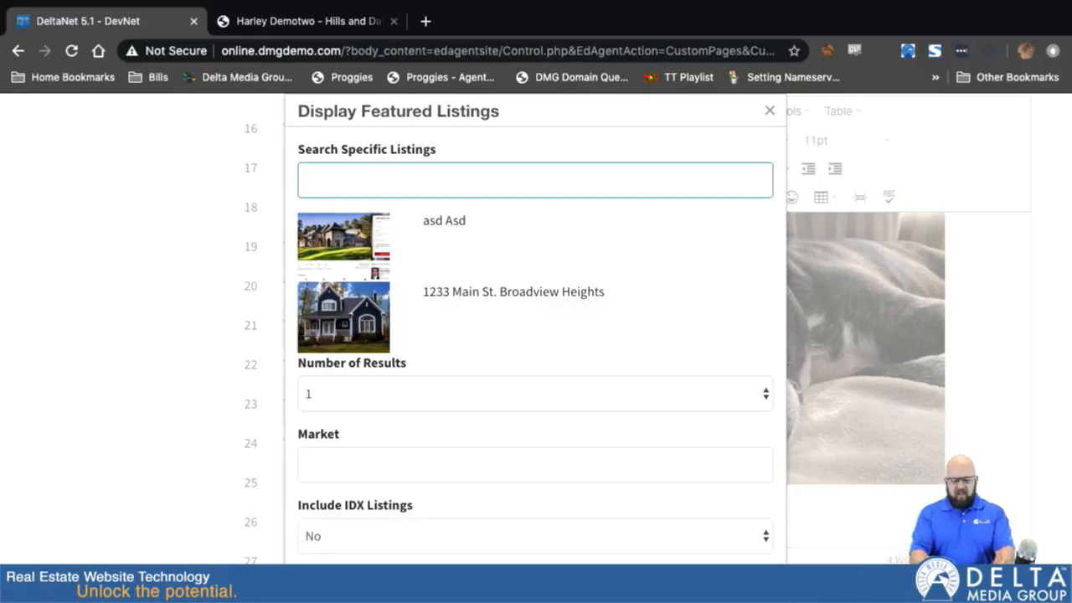
text(2345)
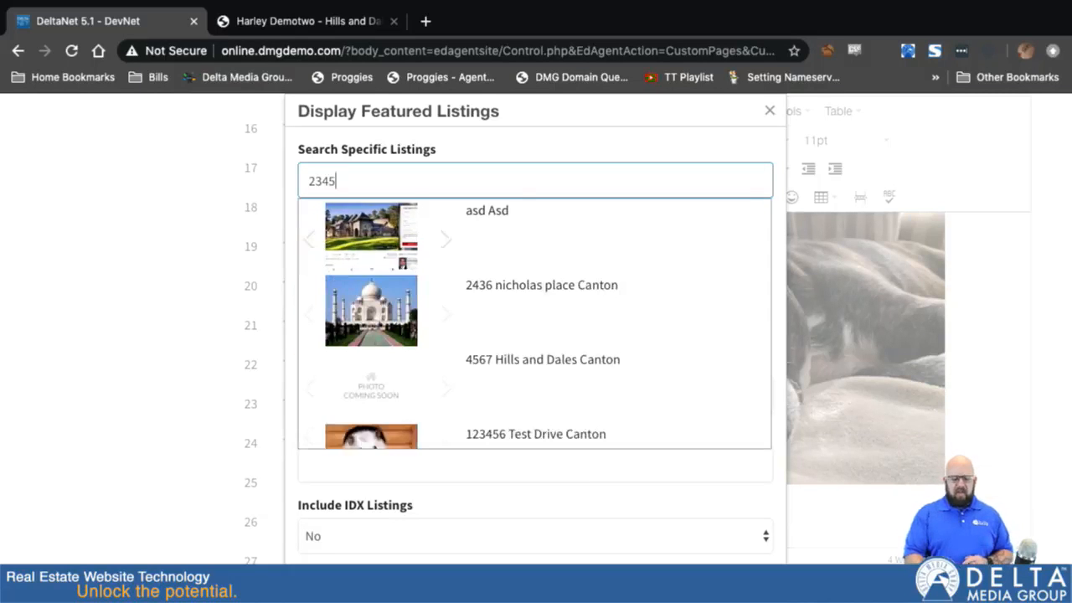
scroll(588, 394, down, 5)
scroll(577, 335, up, 1)
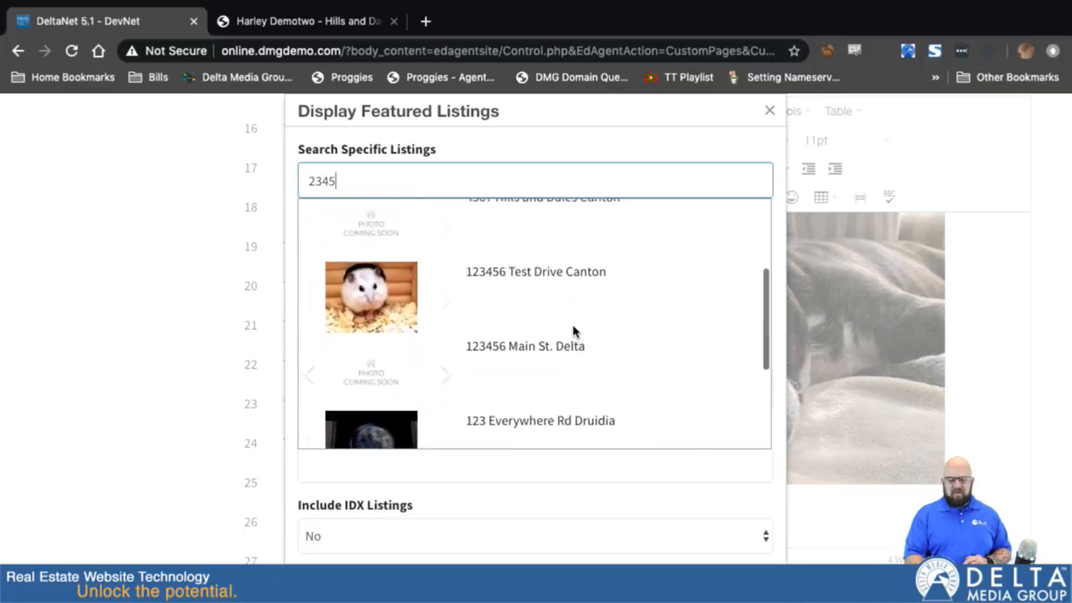
click(519, 302)
scroll(542, 390, down, 1)
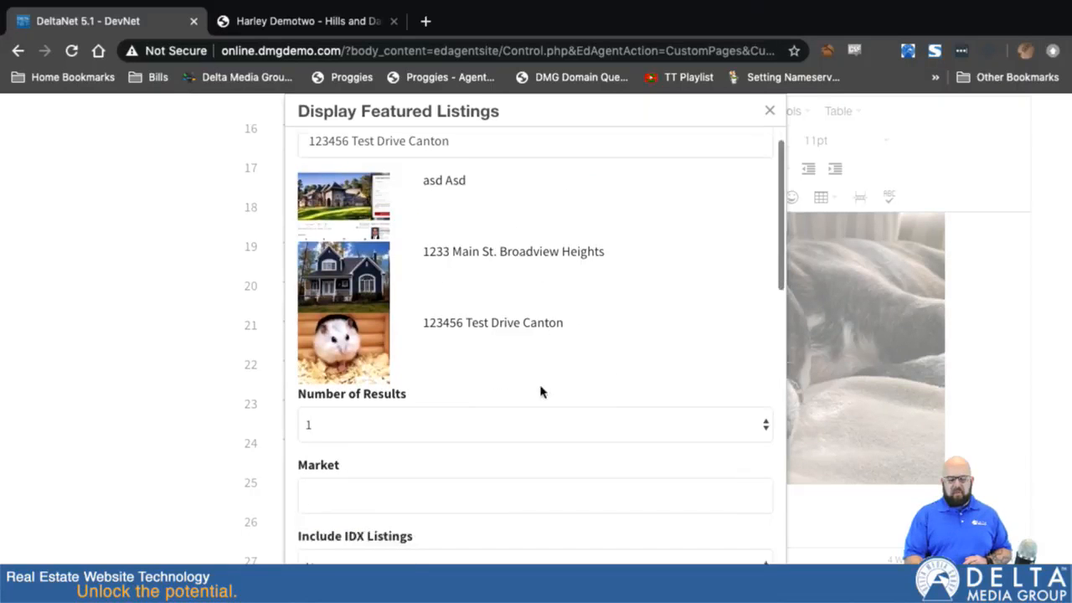
scroll(542, 390, up, 1)
scroll(542, 390, down, 1)
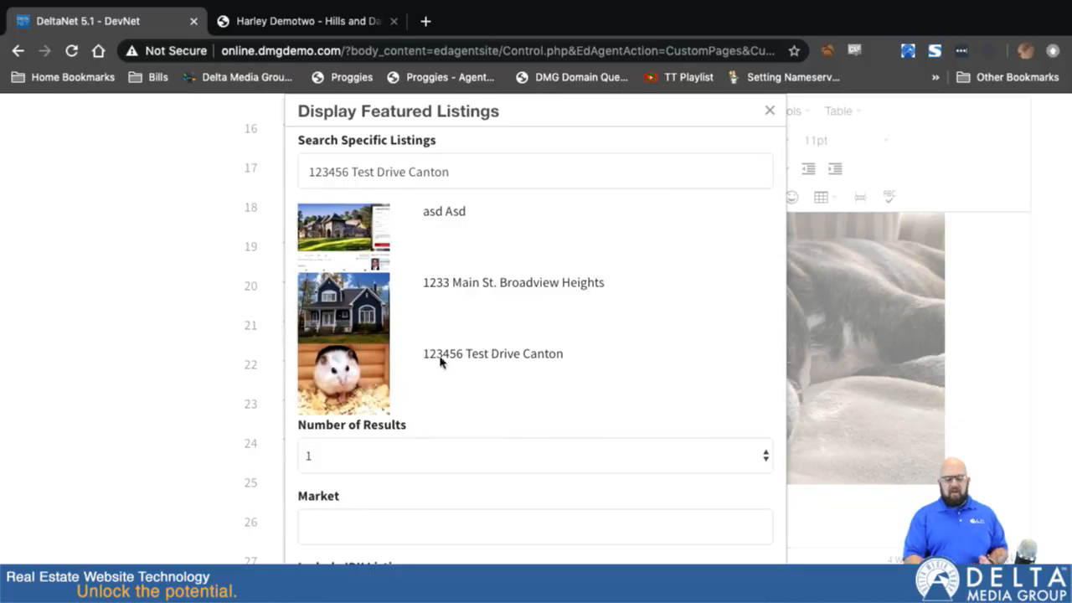
Step: Search specific listings for "123", switch the dark blue house listing's photo to the yellow house, and add it as the fourth featured listing
click(458, 179)
key(ctrl+a)
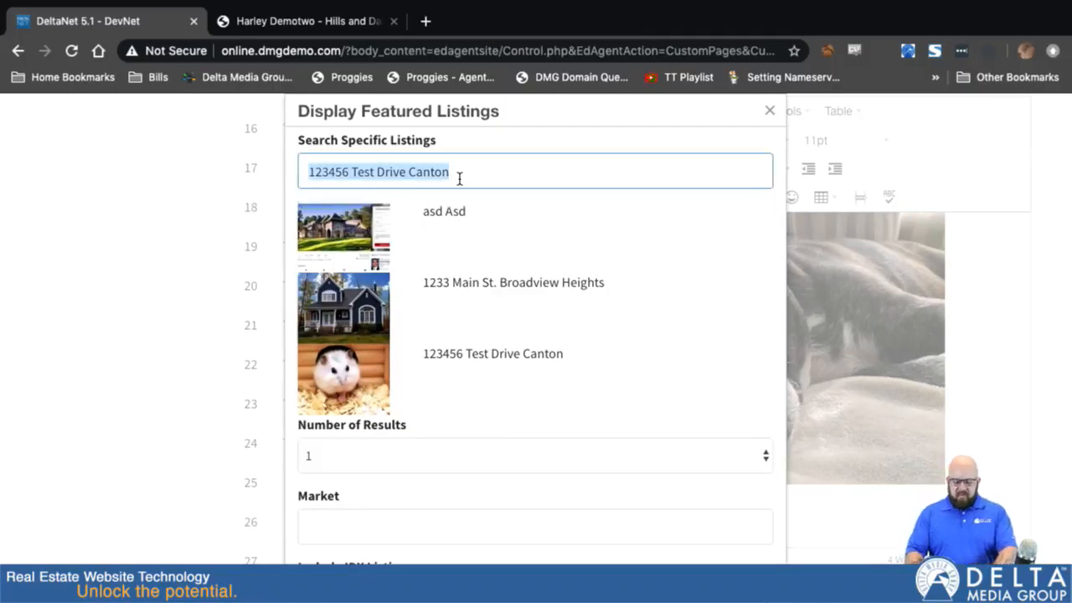
text(123)
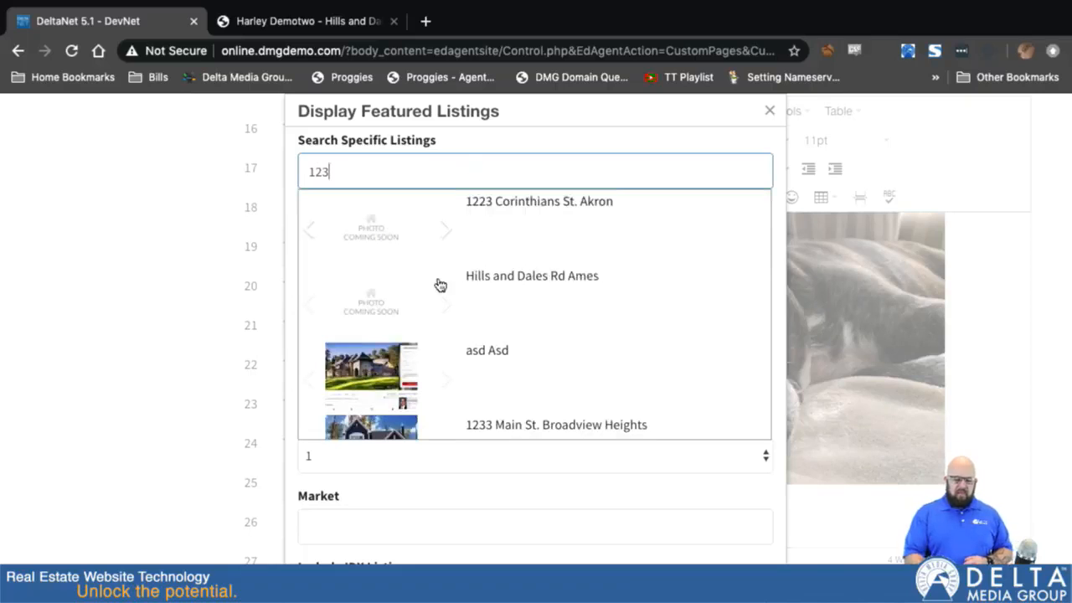
scroll(407, 382, down, 2)
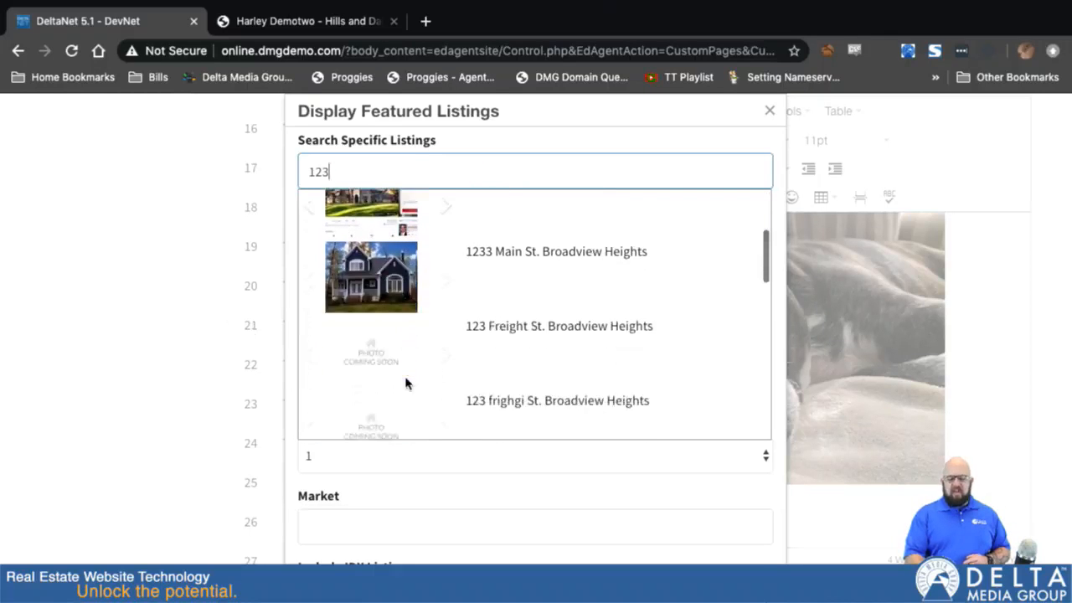
click(448, 309)
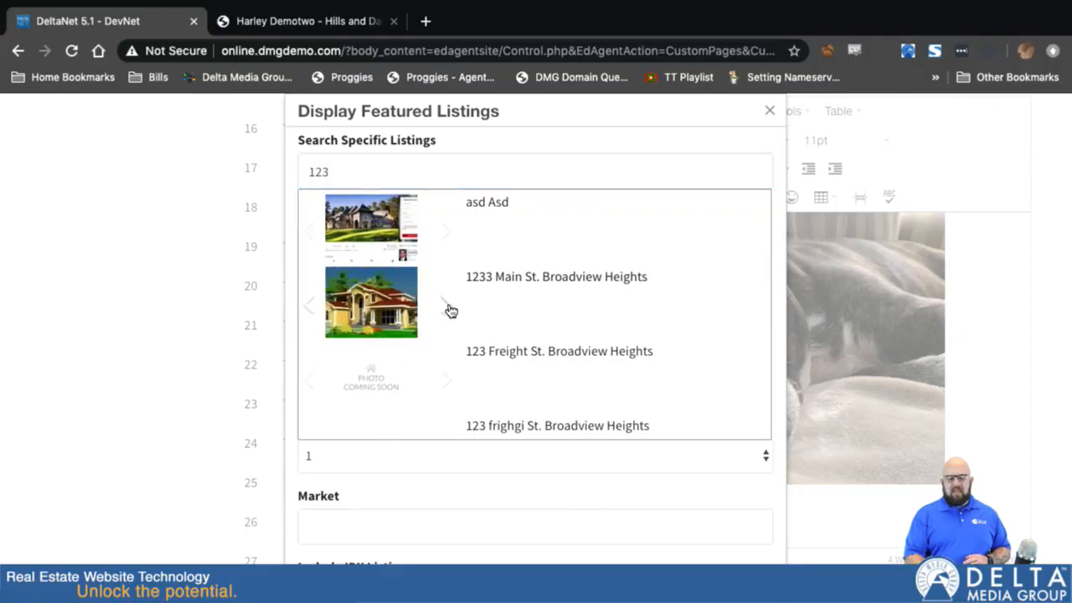
click(449, 309)
click(443, 305)
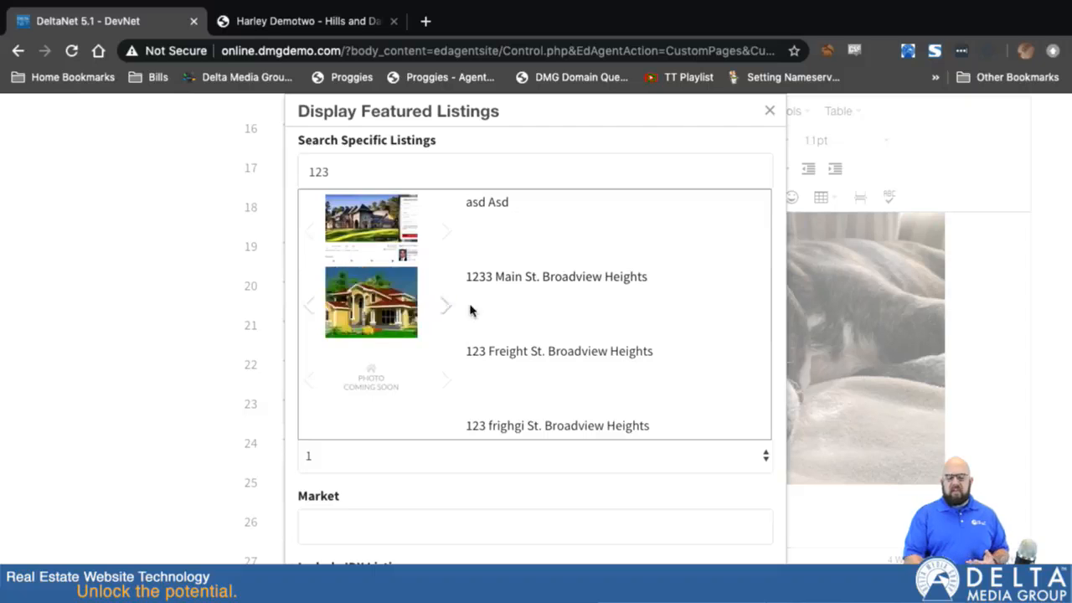
click(565, 308)
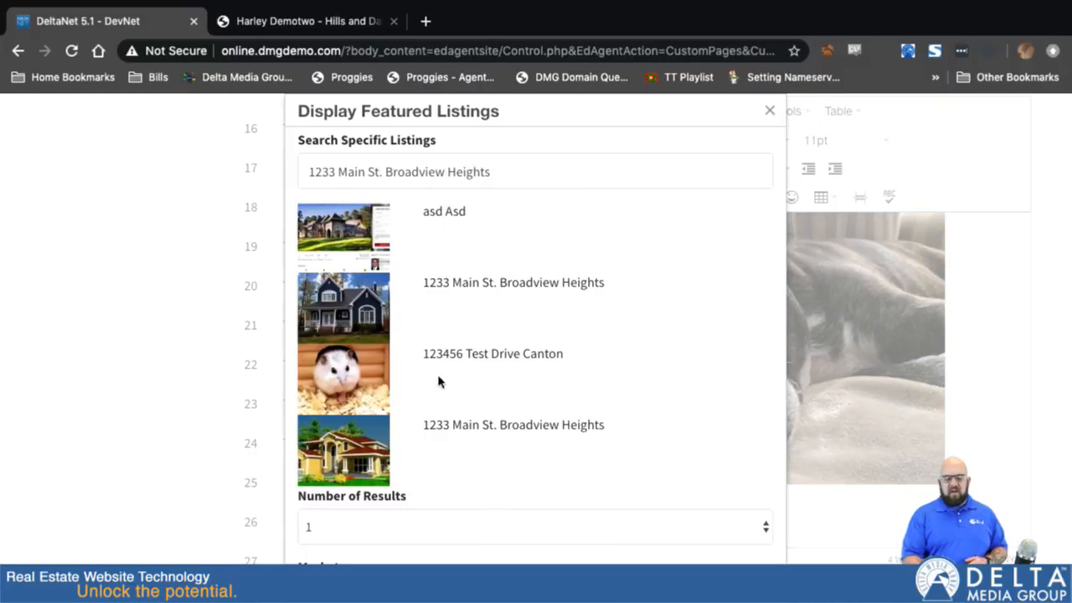
Step: Set the number of featured listing results to 5
scroll(438, 382, down, 3)
click(757, 349)
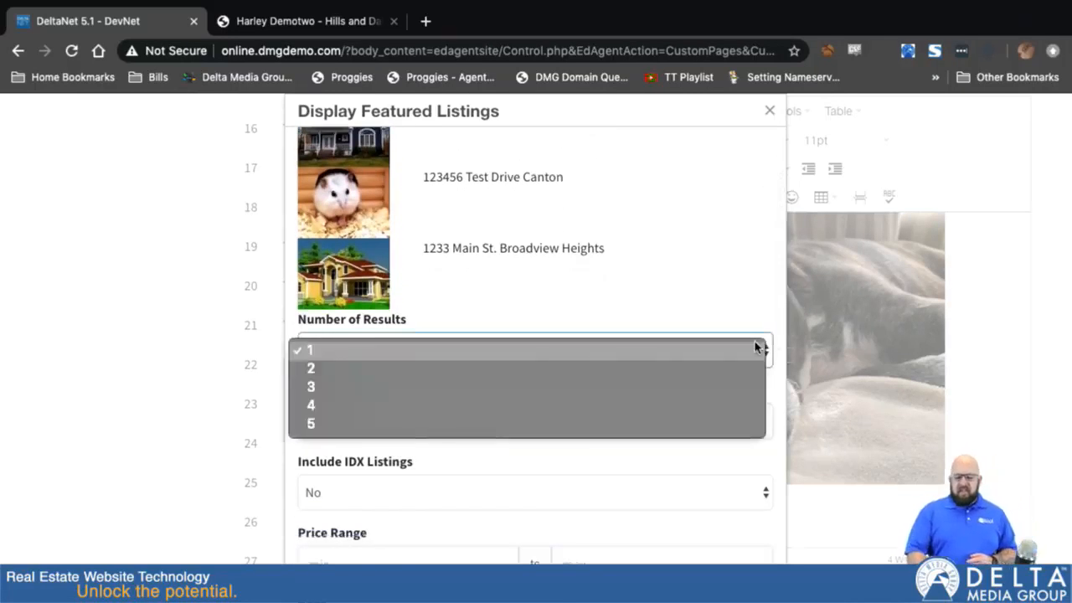
click(631, 424)
scroll(444, 425, down, 2)
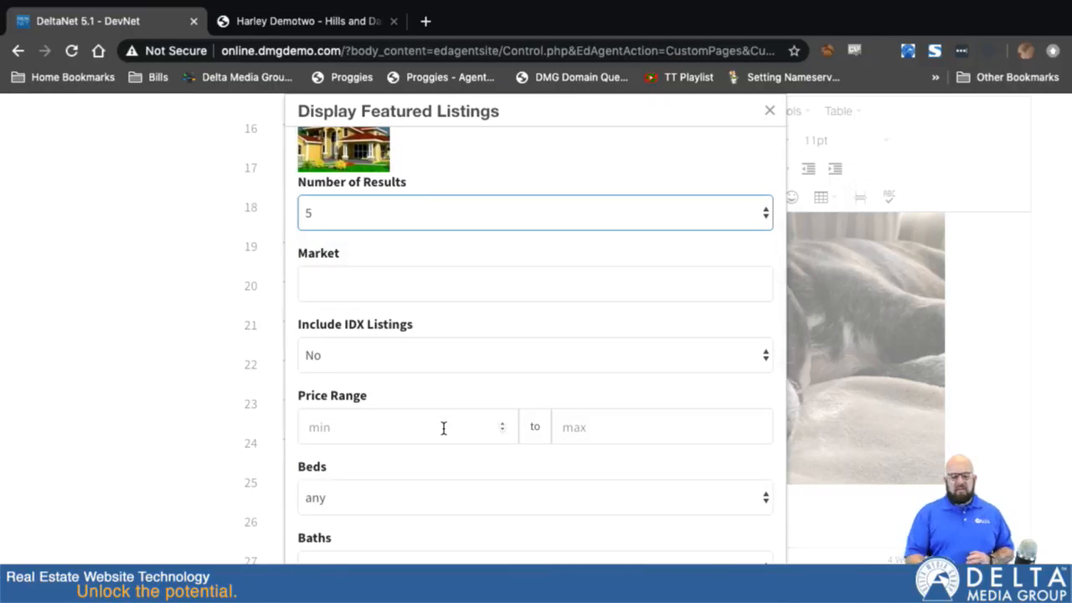
scroll(443, 428, down, 1)
scroll(443, 431, up, 3)
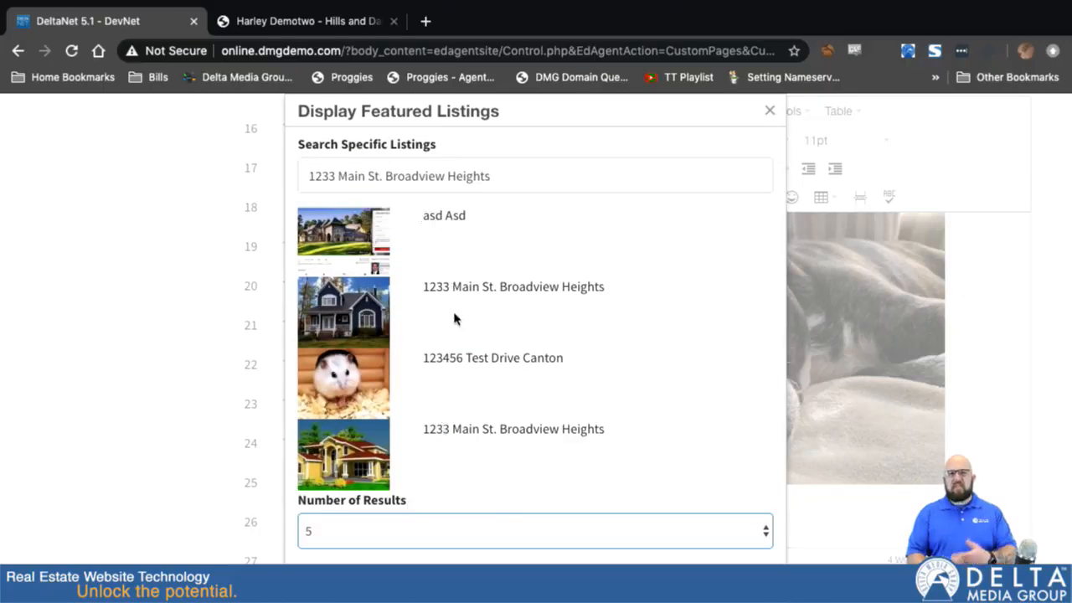
Step: Set the featured listings' market to North Canton and include IDX listings
scroll(455, 318, down, 5)
click(351, 306)
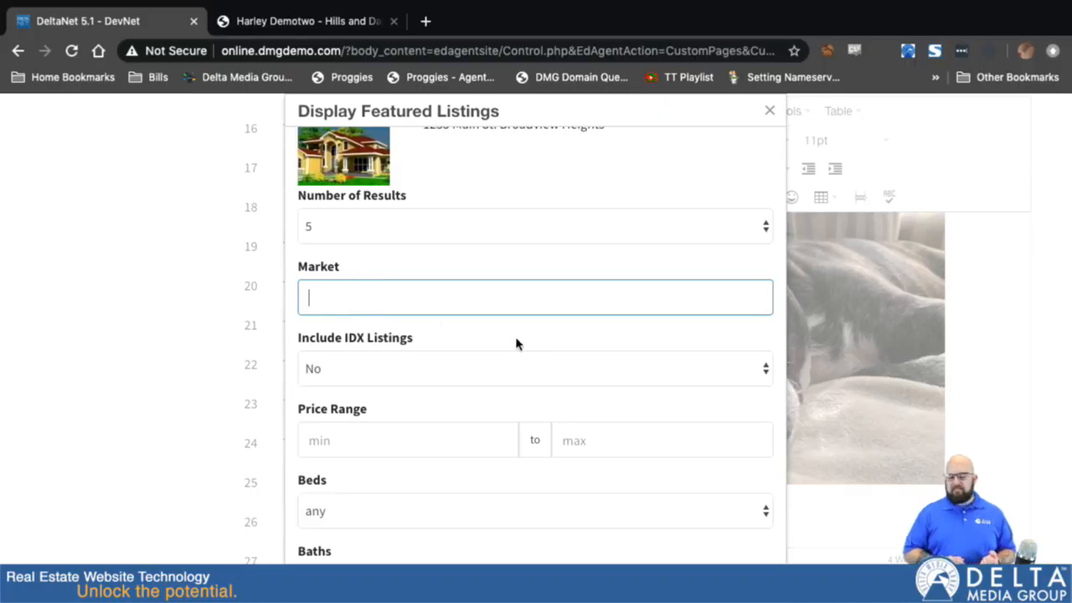
text(north)
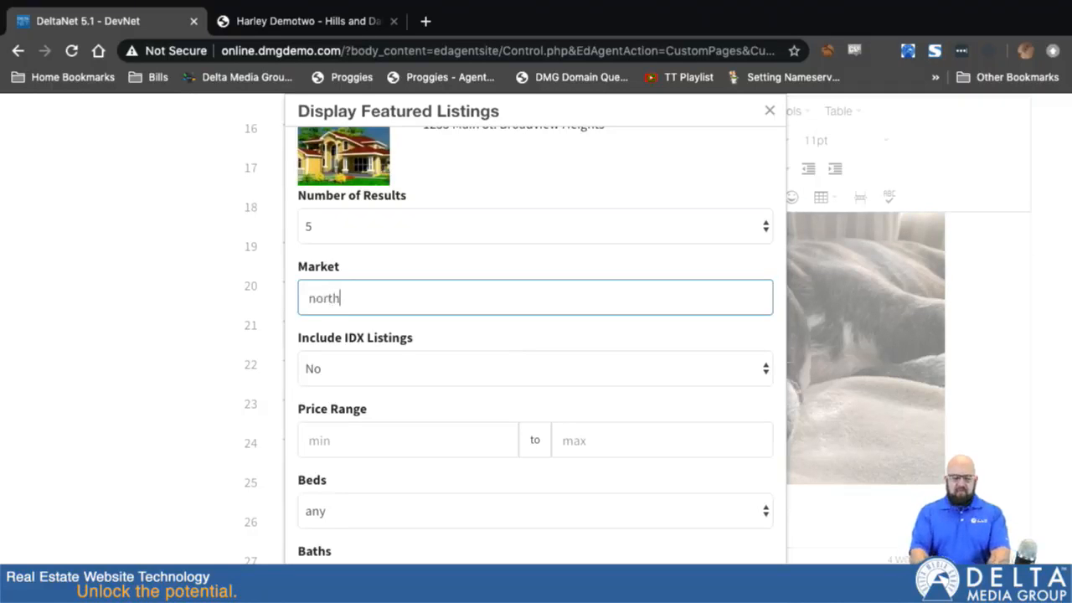
click(467, 348)
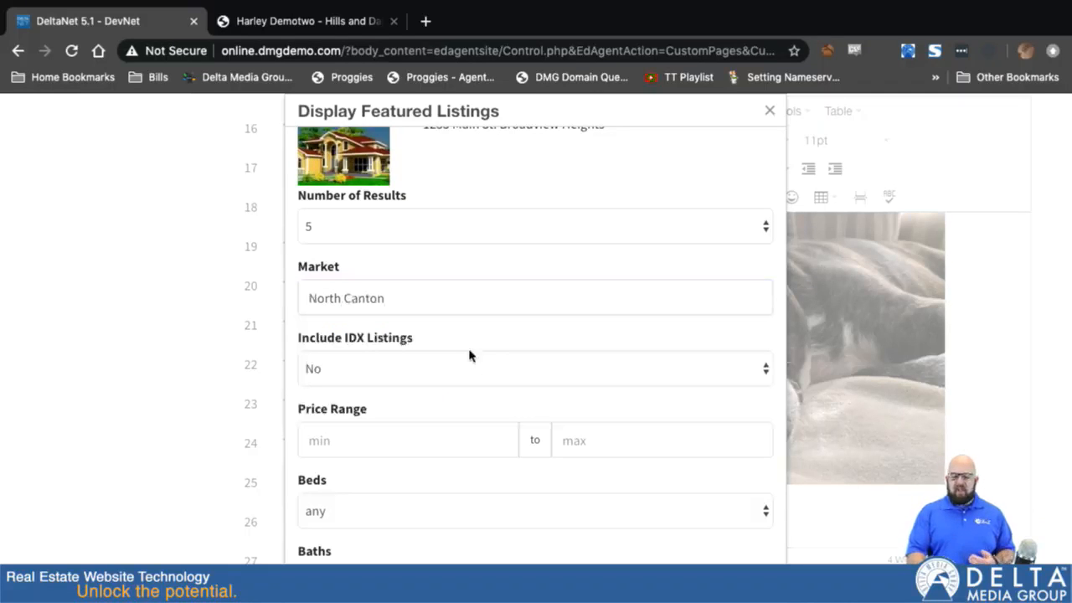
click(429, 381)
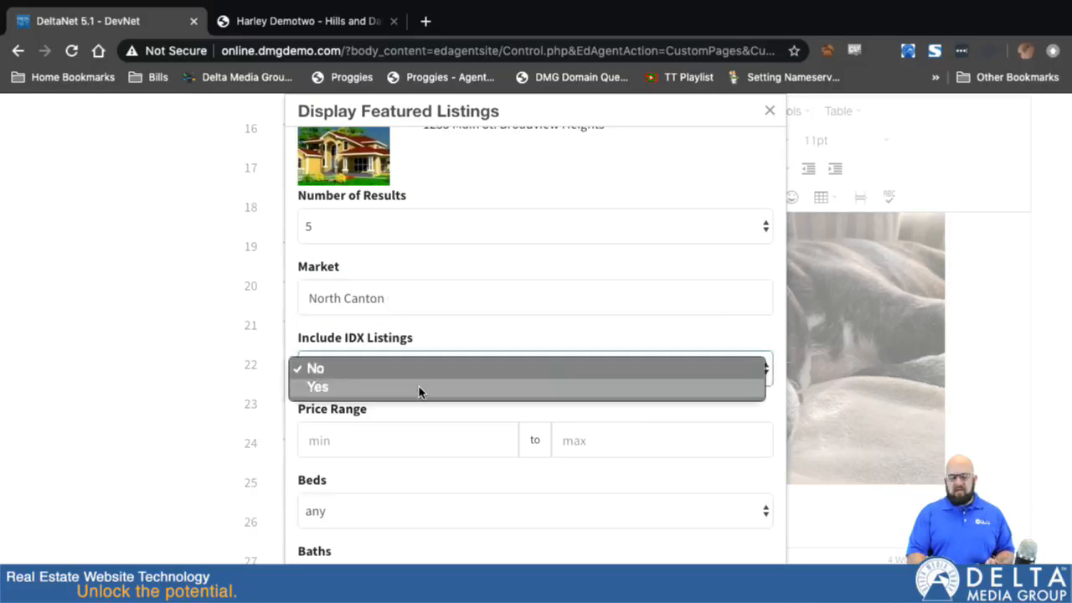
click(420, 387)
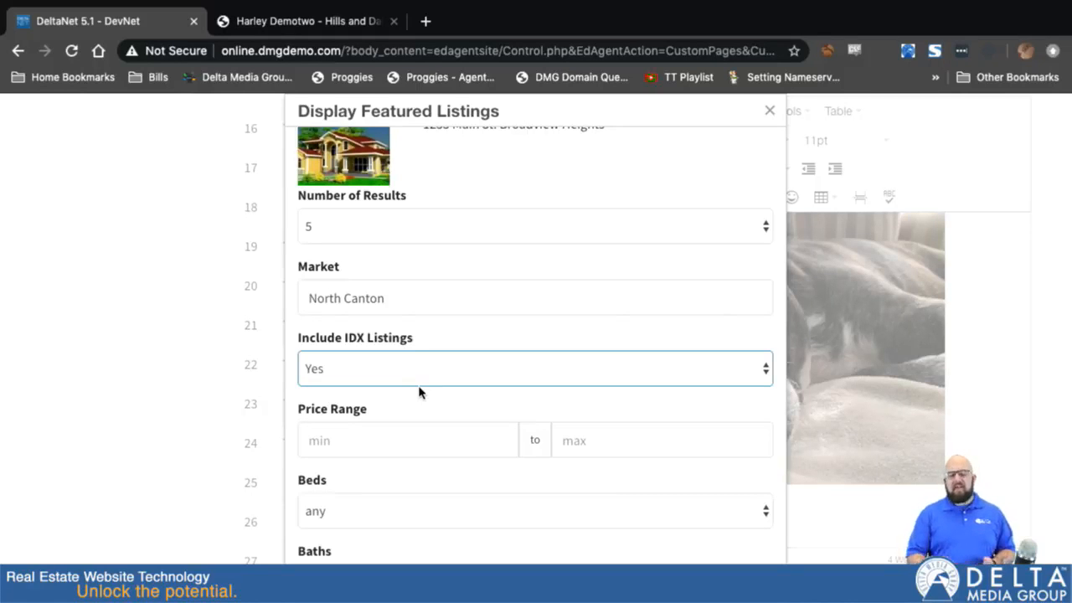
Step: Clear the market filter of the featured listings
click(422, 307)
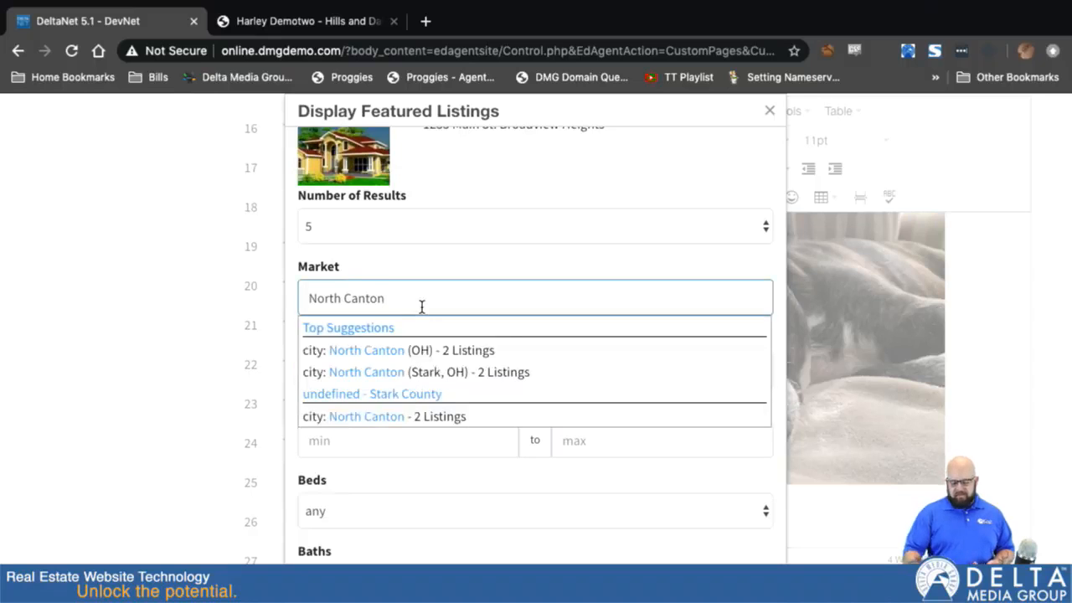
key(ctrl+a)
key(BackSpace)
click(353, 264)
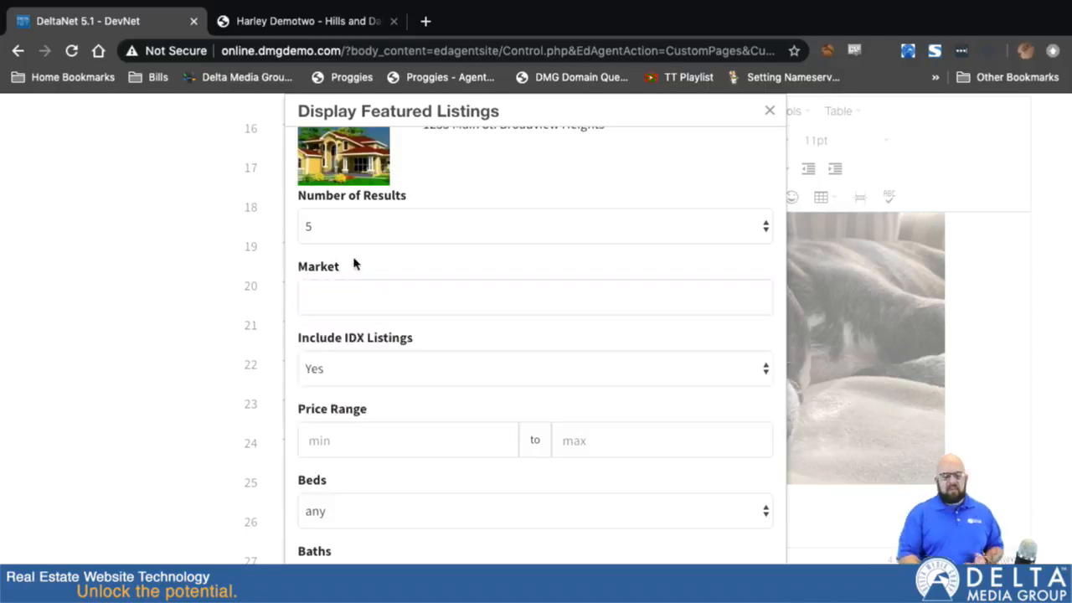
Step: Leave the remaining property criteria and features at their defaults and insert the featured listings variable into the page content
scroll(390, 534, down, 2)
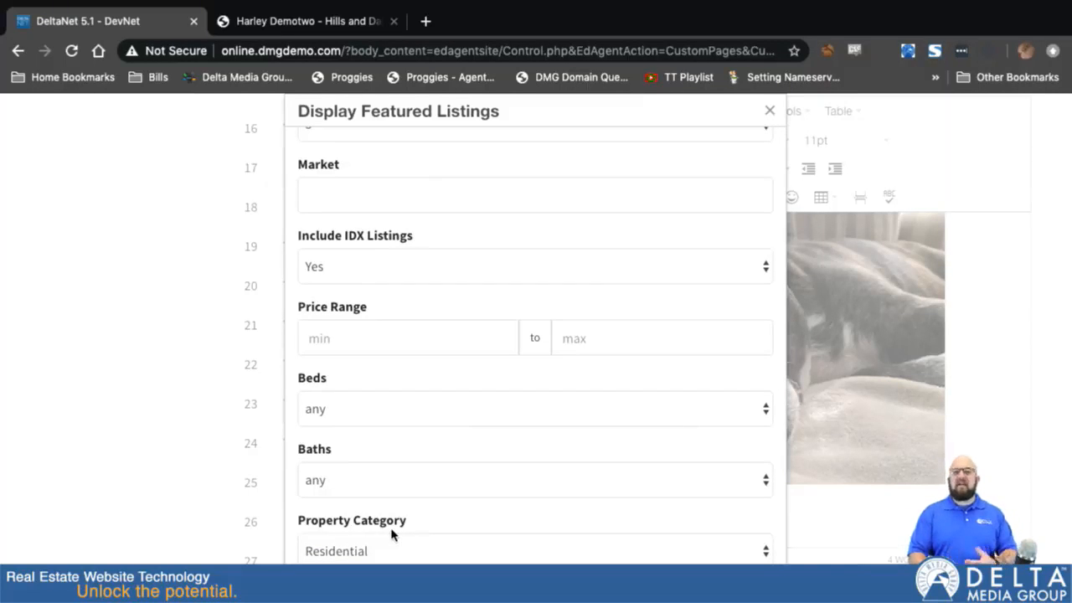
scroll(391, 534, down, 10)
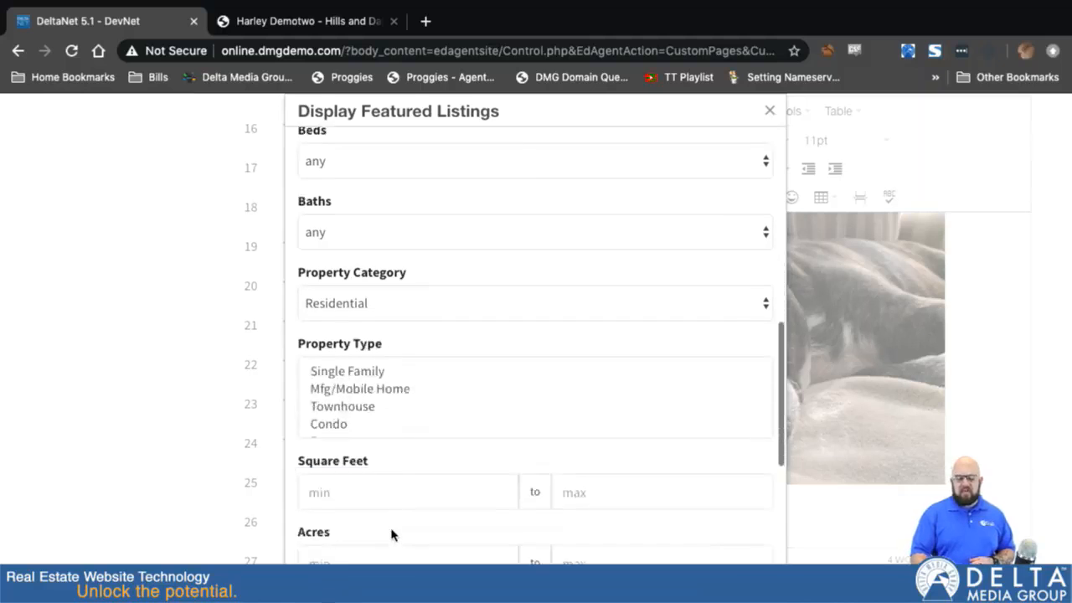
scroll(390, 533, down, 5)
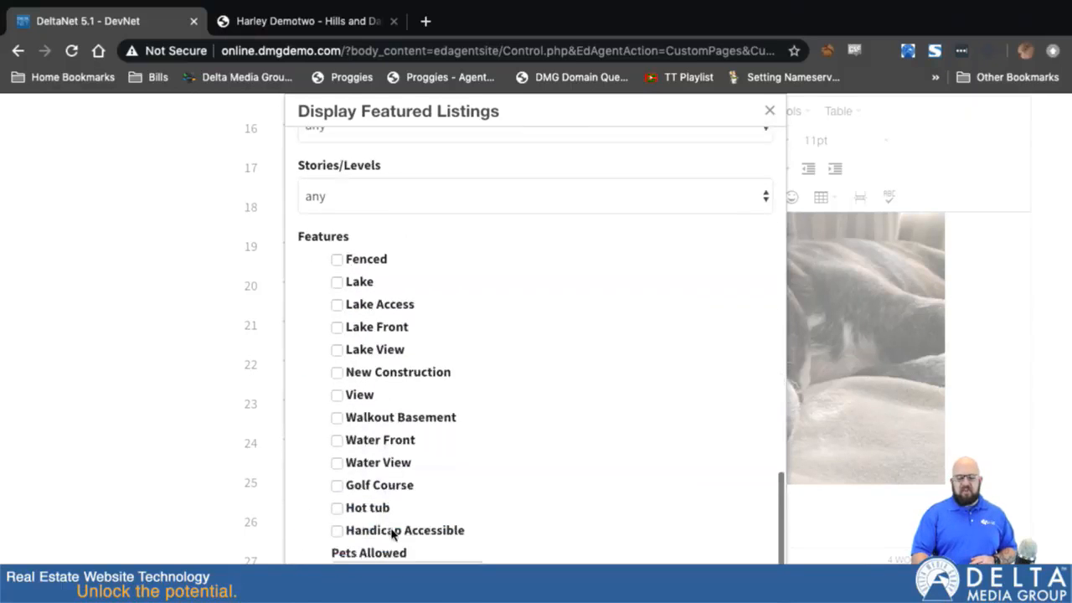
scroll(283, 534, down, 2)
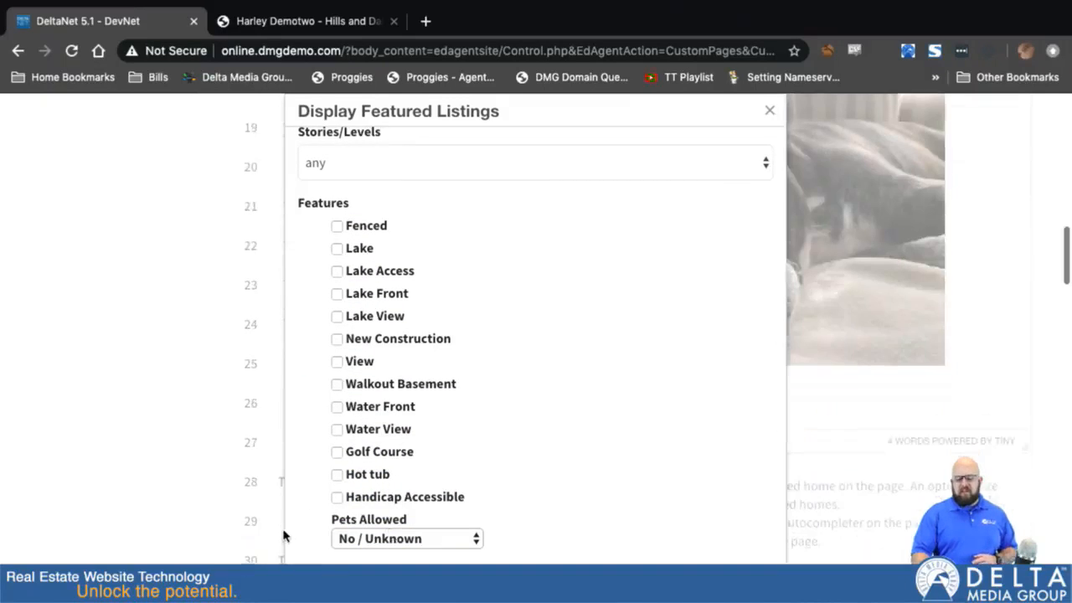
click(325, 585)
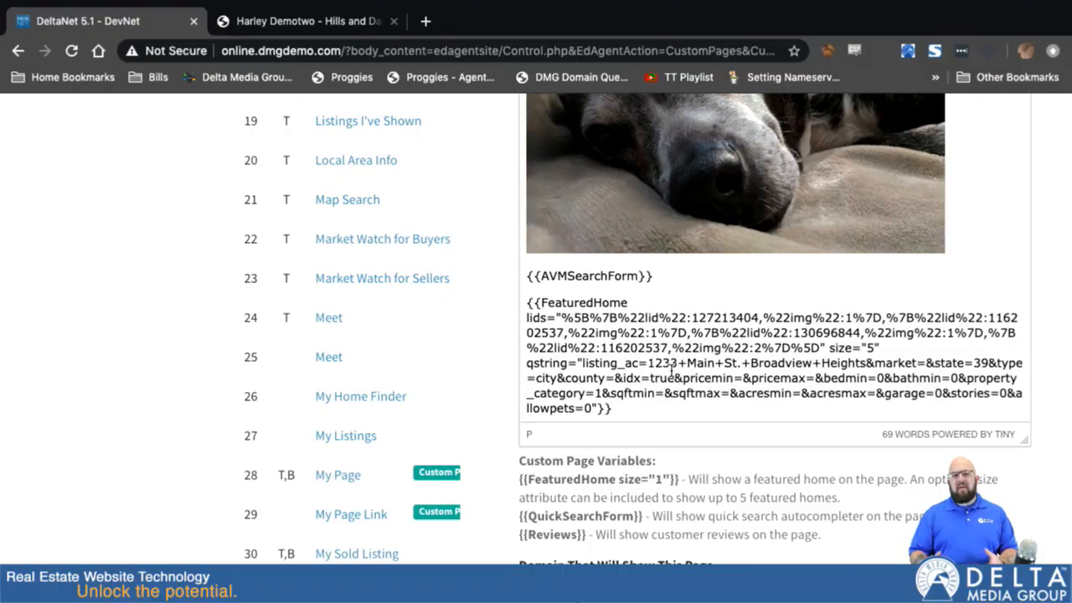
Step: Insert an advanced search results variable below the featured listings, keeping the heading "Property Search Results" and the Active property status
scroll(669, 414, down, 1)
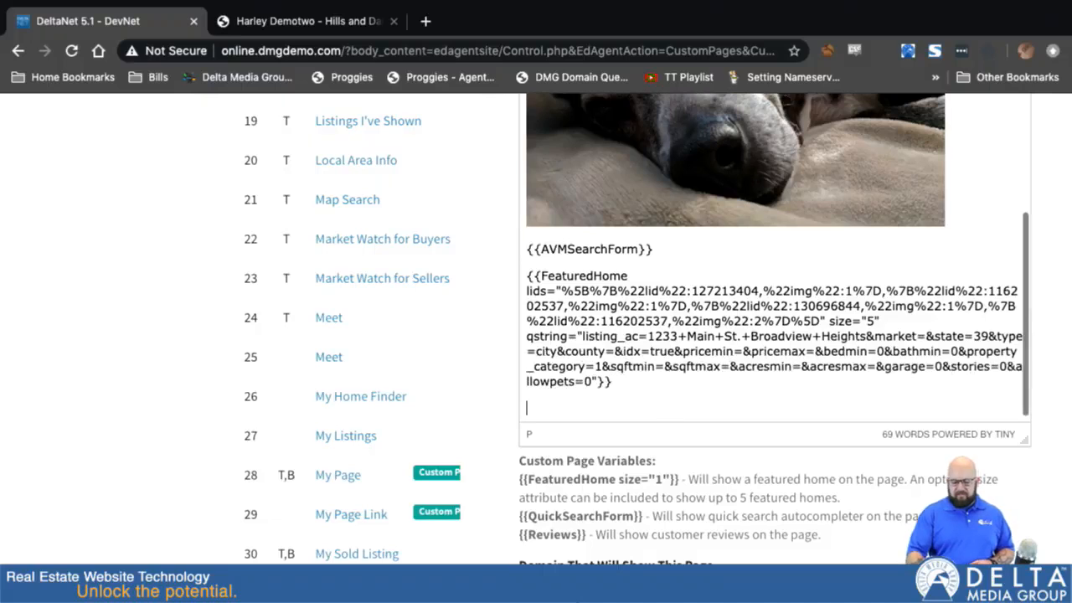
scroll(653, 313, up, 5)
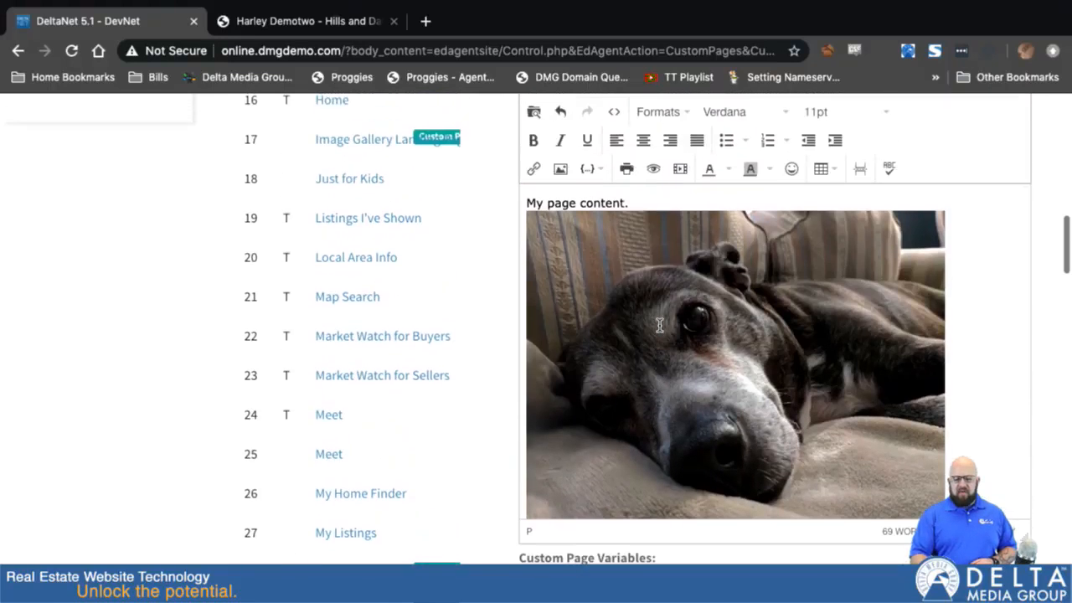
click(590, 194)
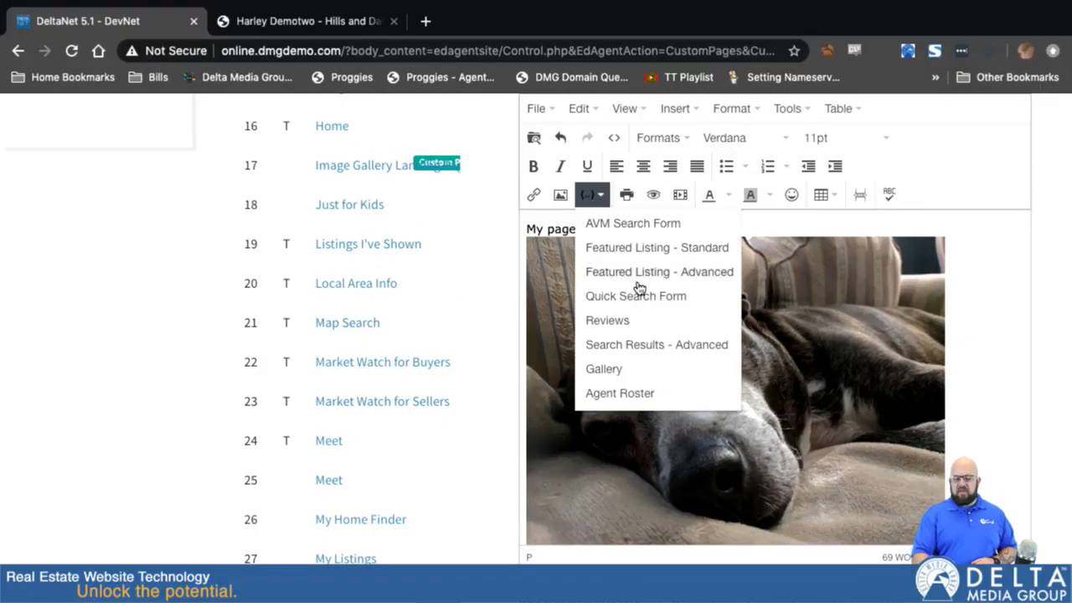
click(641, 345)
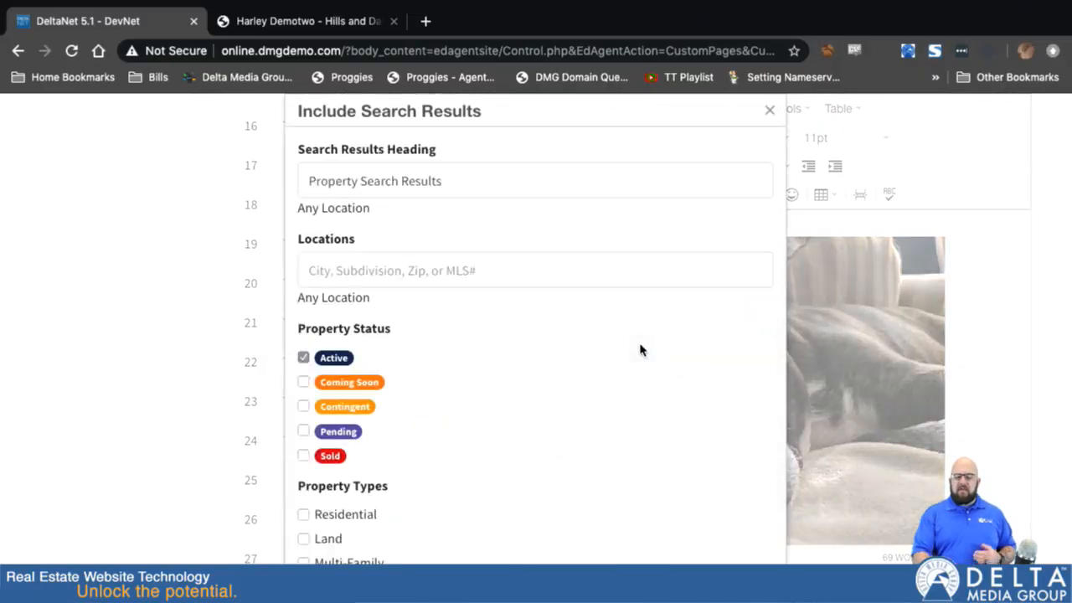
scroll(513, 303, down, 12)
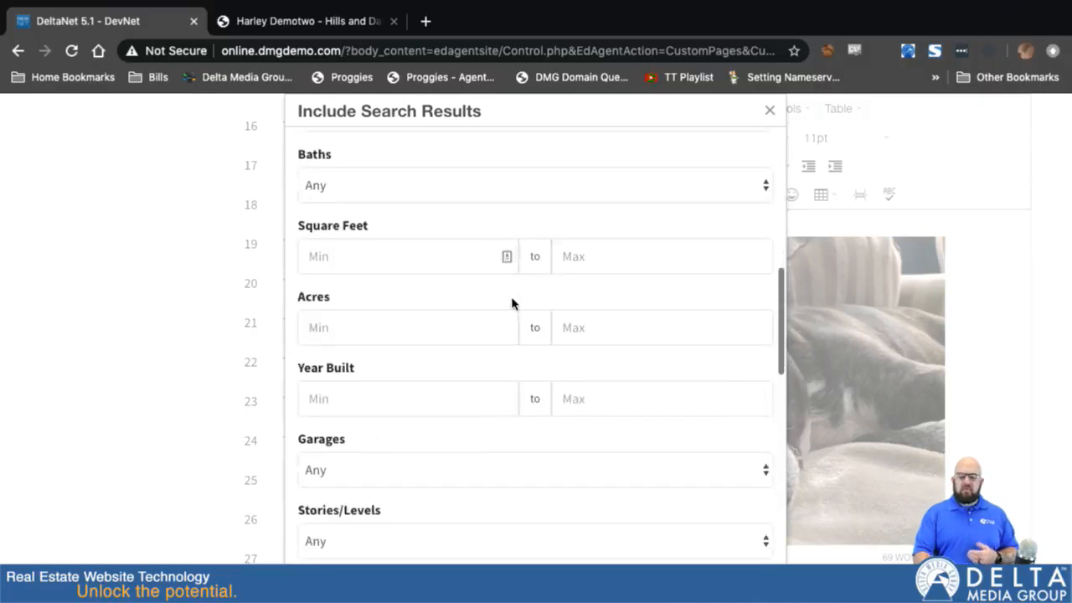
scroll(513, 303, down, 10)
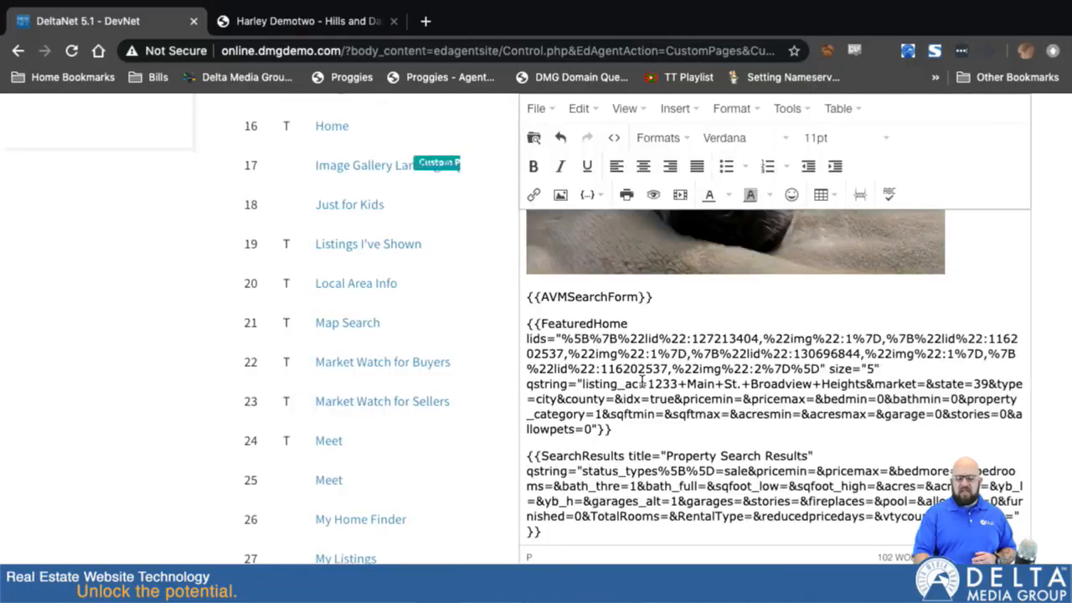
scroll(593, 211, down, 1)
click(591, 196)
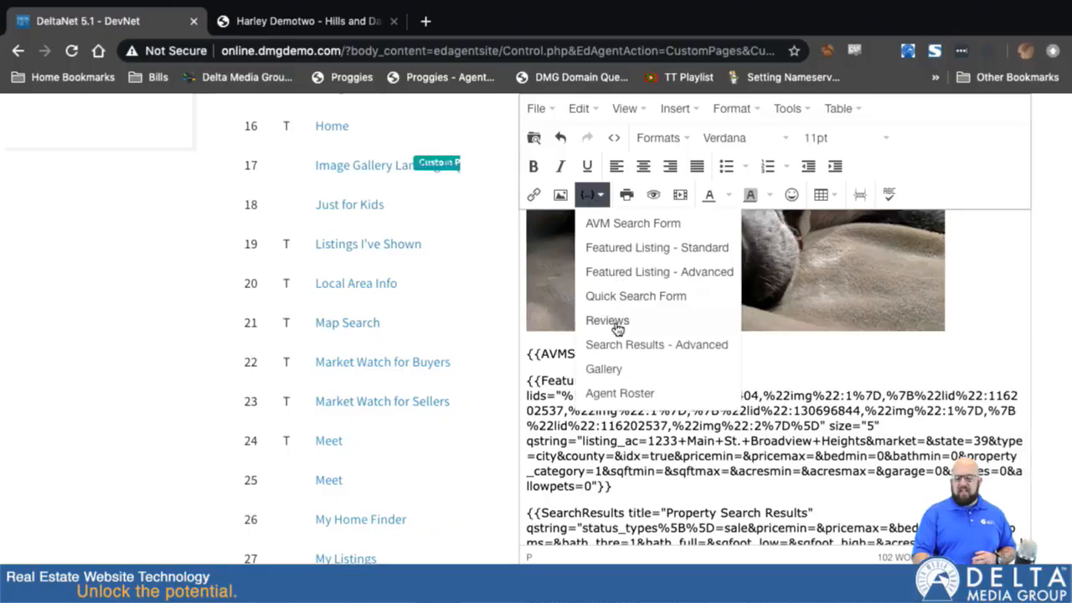
click(593, 198)
scroll(666, 364, down, 3)
scroll(670, 244, down, 1)
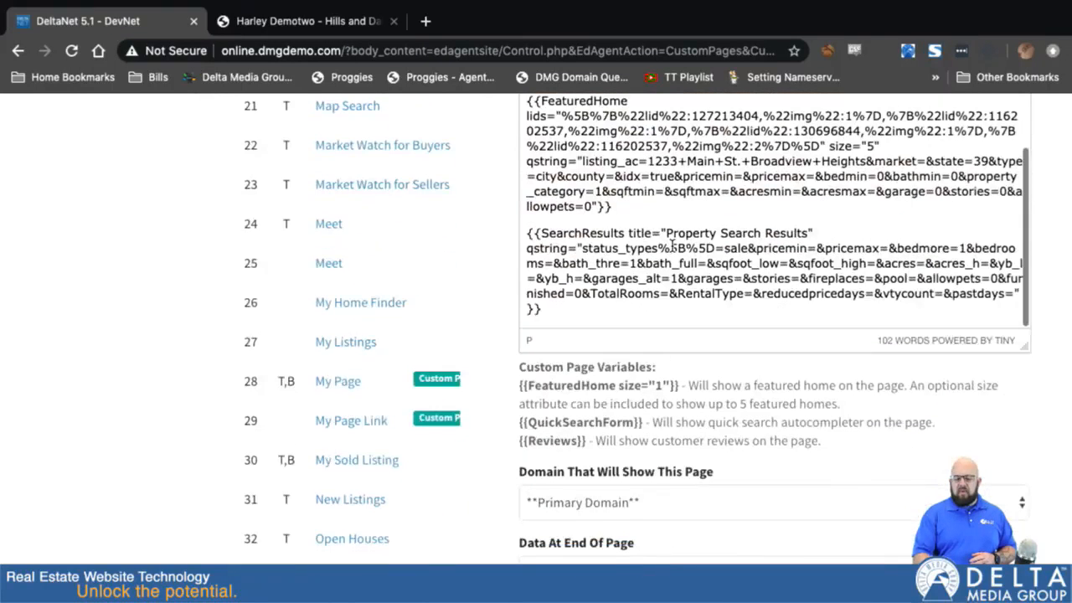
Step: Insert the Reviews variable on a new line below the search results variable in the page content
click(563, 308)
key(Return)
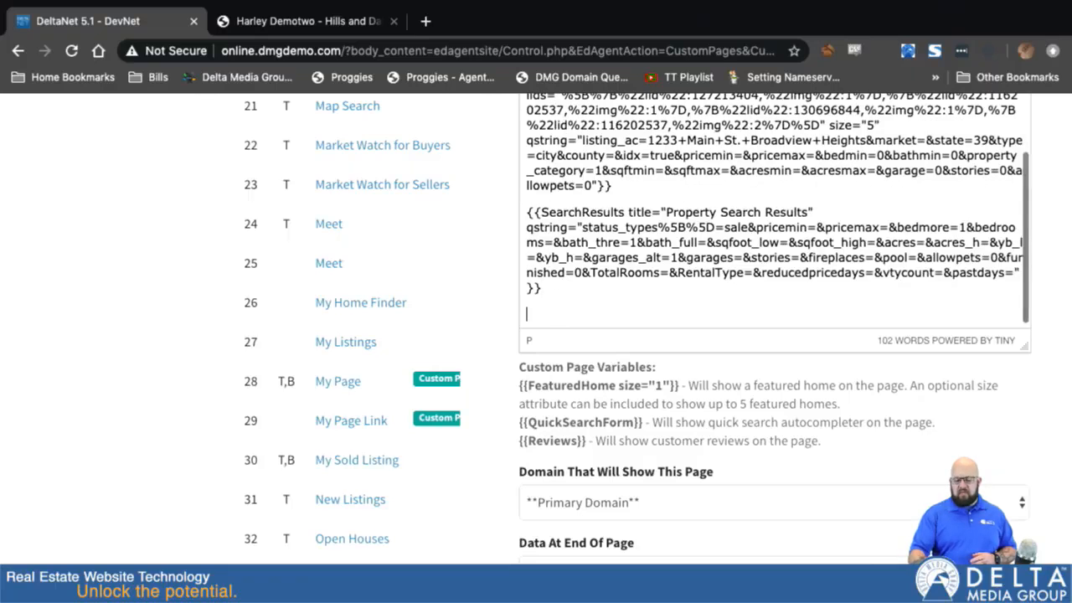
key(ctrl+v)
scroll(488, 303, up, 4)
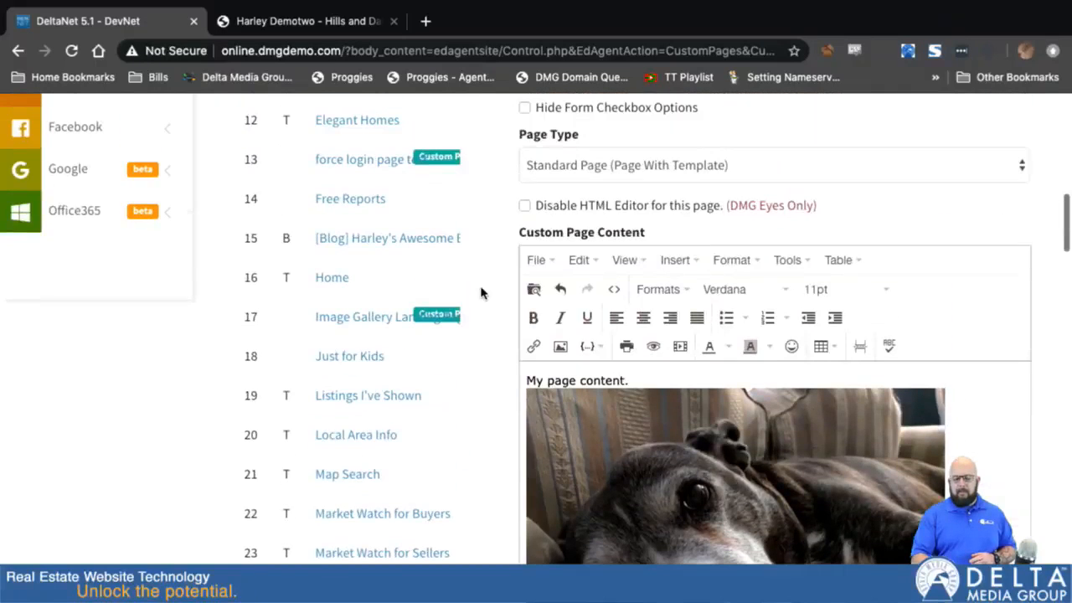
click(592, 346)
click(615, 471)
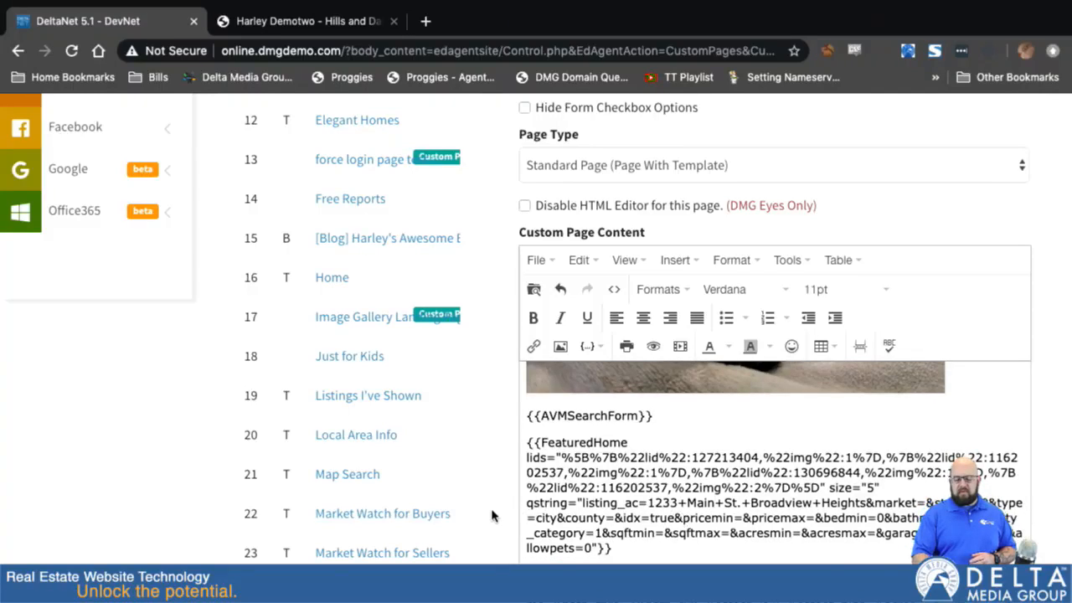
scroll(496, 514, down, 3)
scroll(488, 537, down, 5)
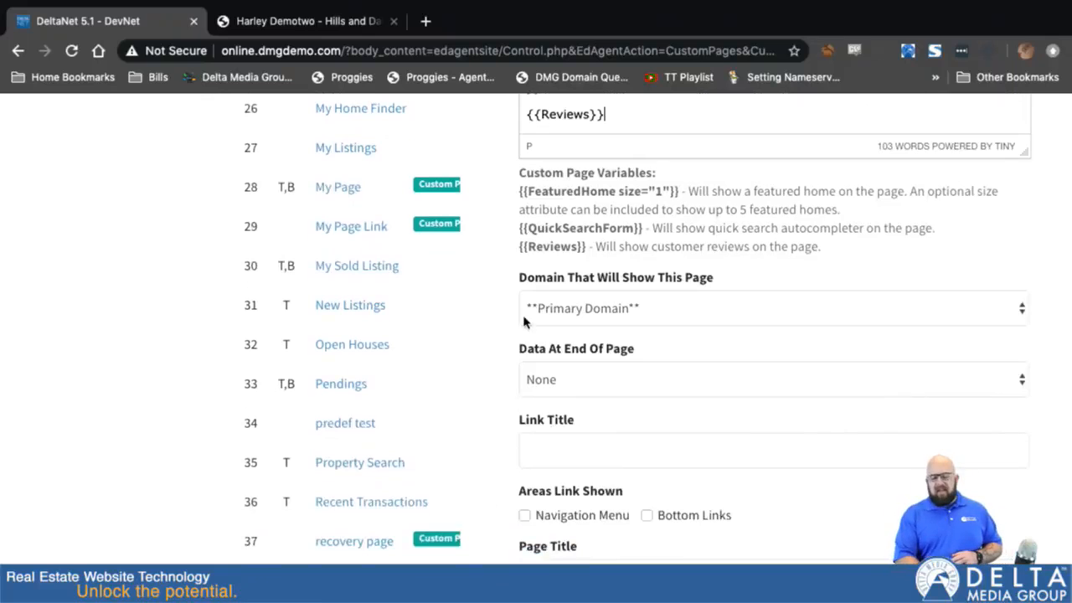
scroll(533, 283, up, 2)
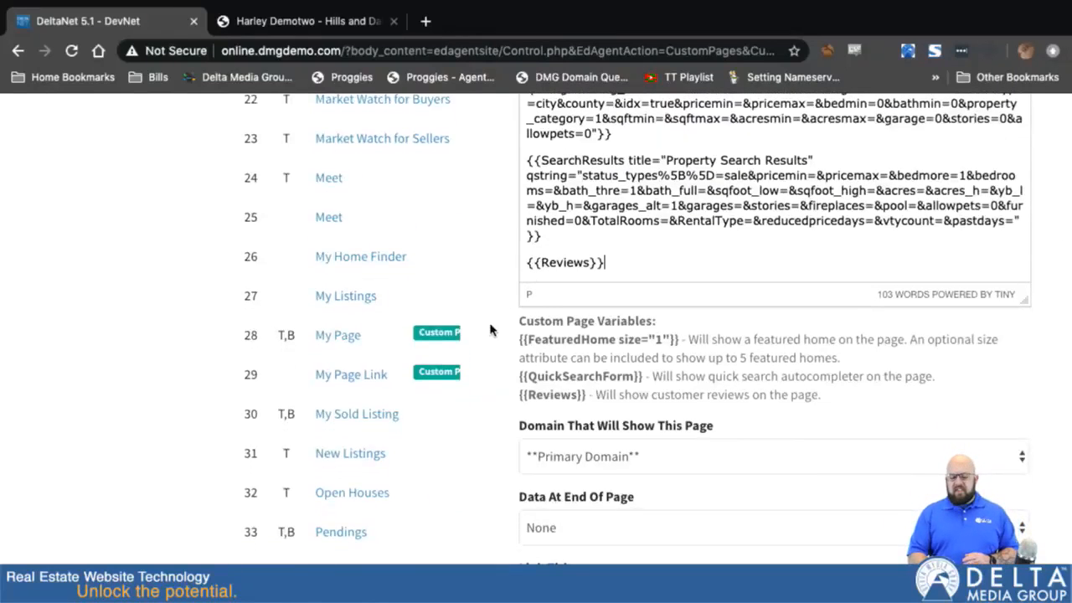
Step: Keep the page on the primary domain and leave the data at the end of the page set to None
scroll(503, 371, down, 3)
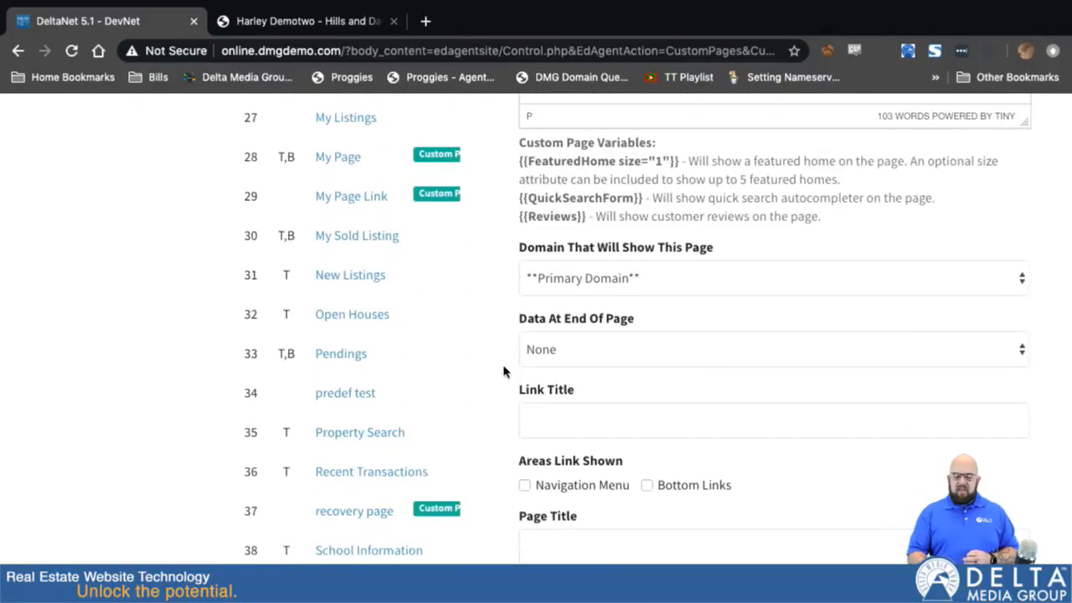
scroll(505, 371, down, 1)
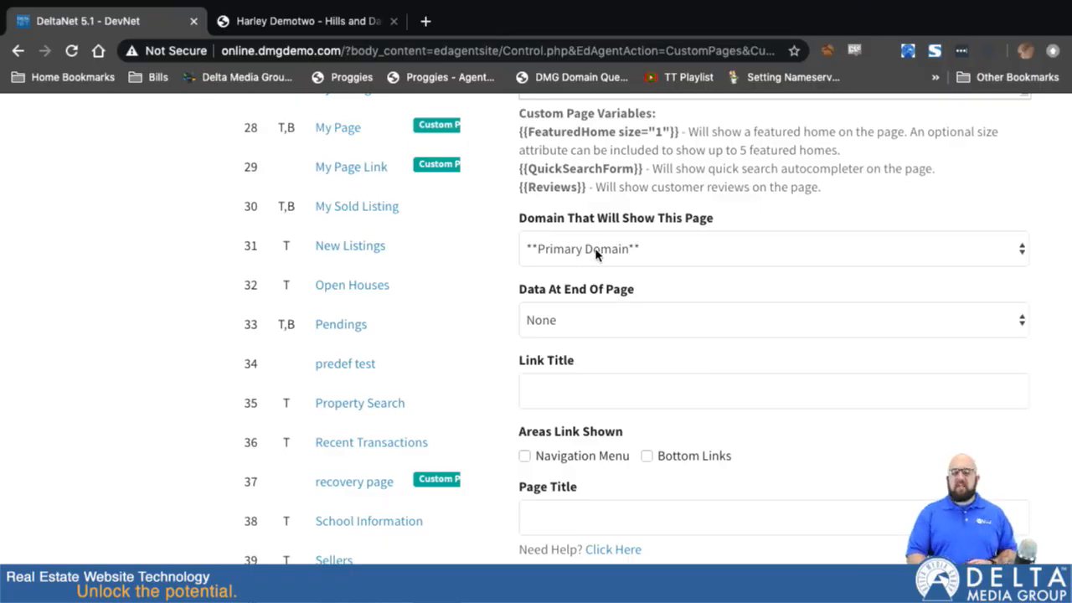
click(597, 255)
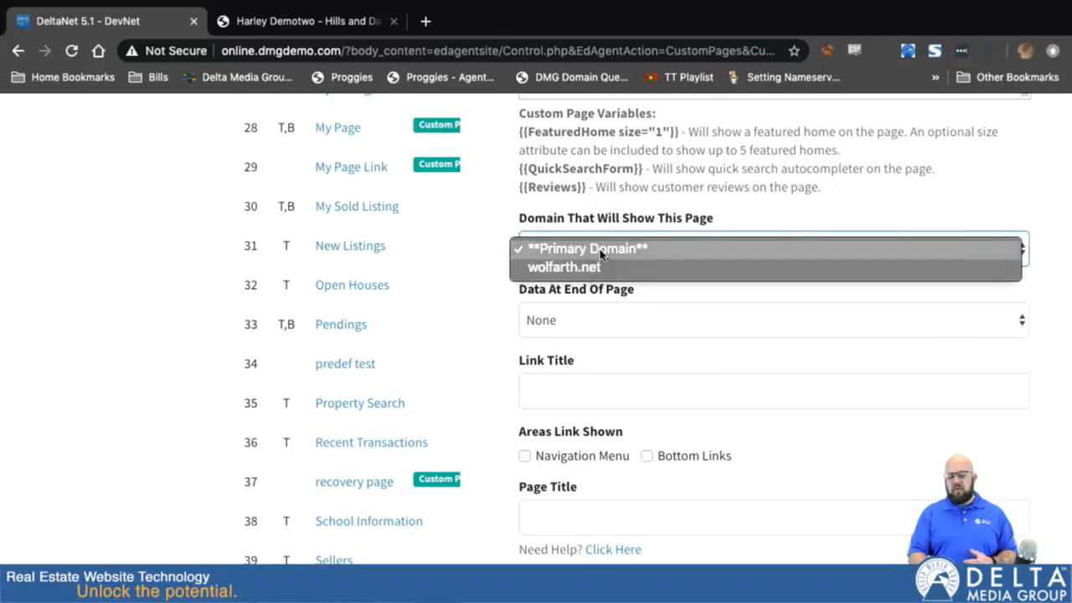
click(595, 251)
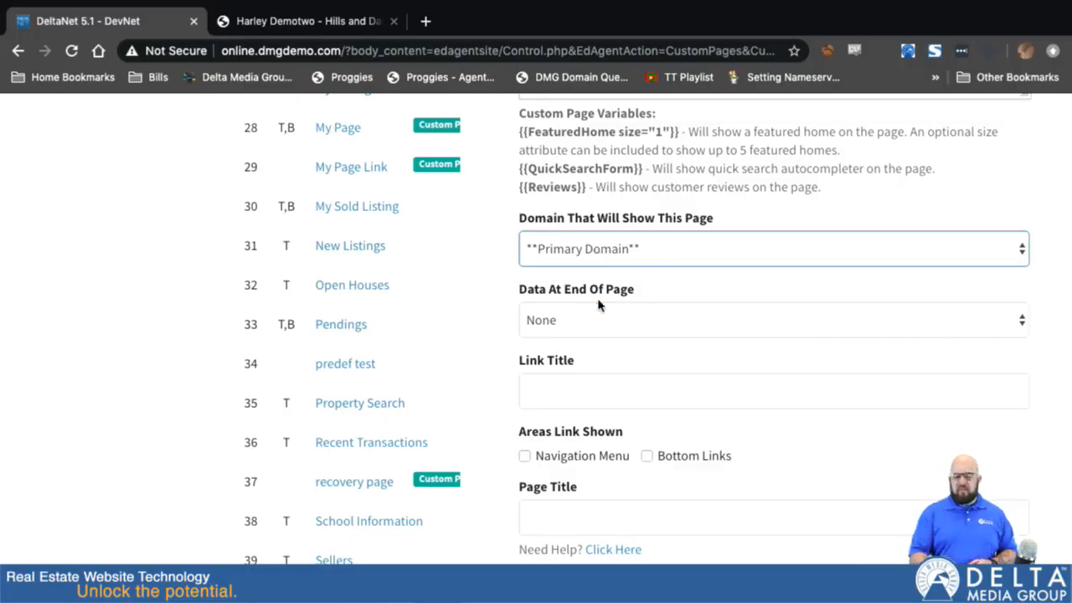
click(593, 324)
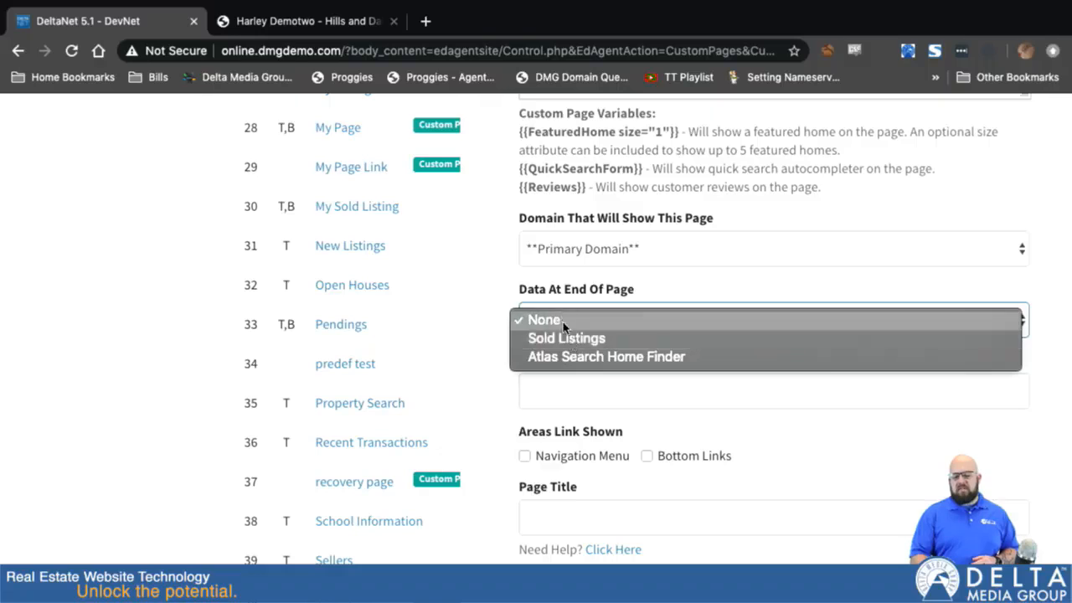
click(563, 323)
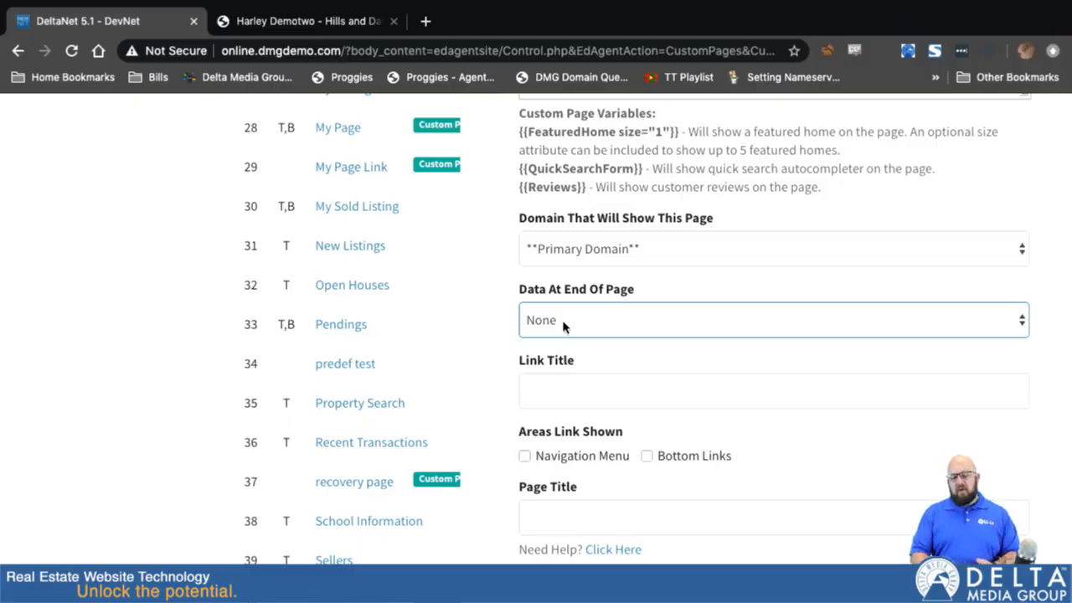
Step: Set both the link title and the page title to "Tech Tuesday Page"
click(549, 389)
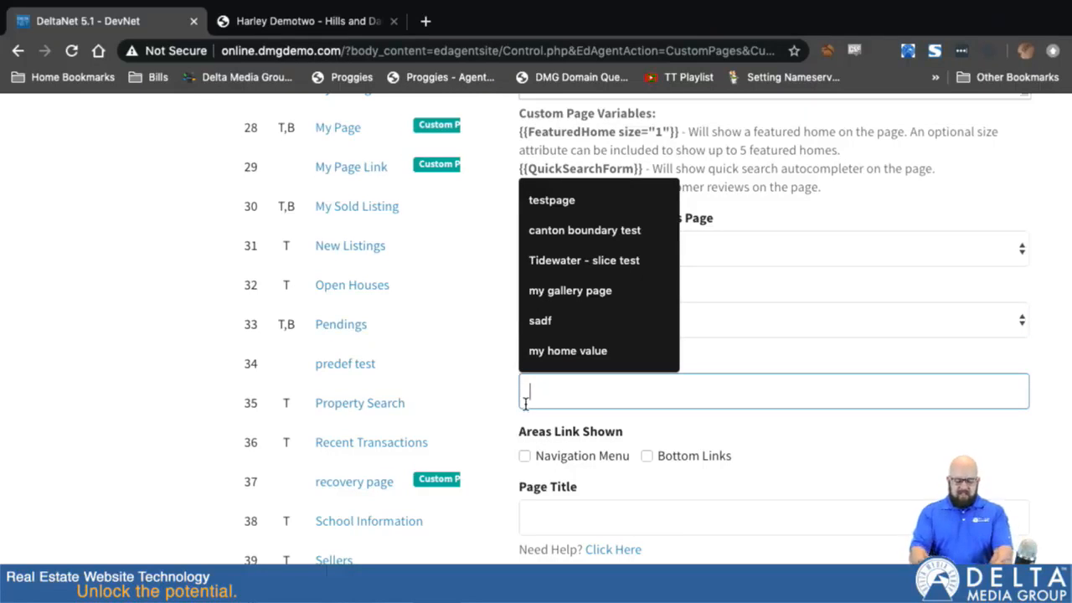
text(Te)
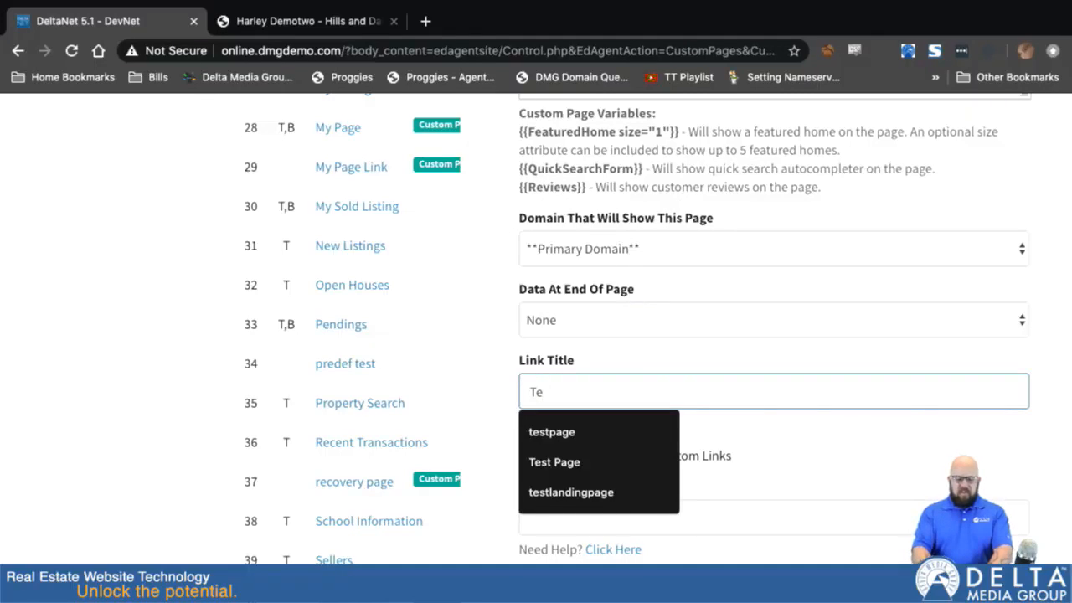
text(ch Tes)
key(BackSpace)
key(BackSpace)
text(ue)
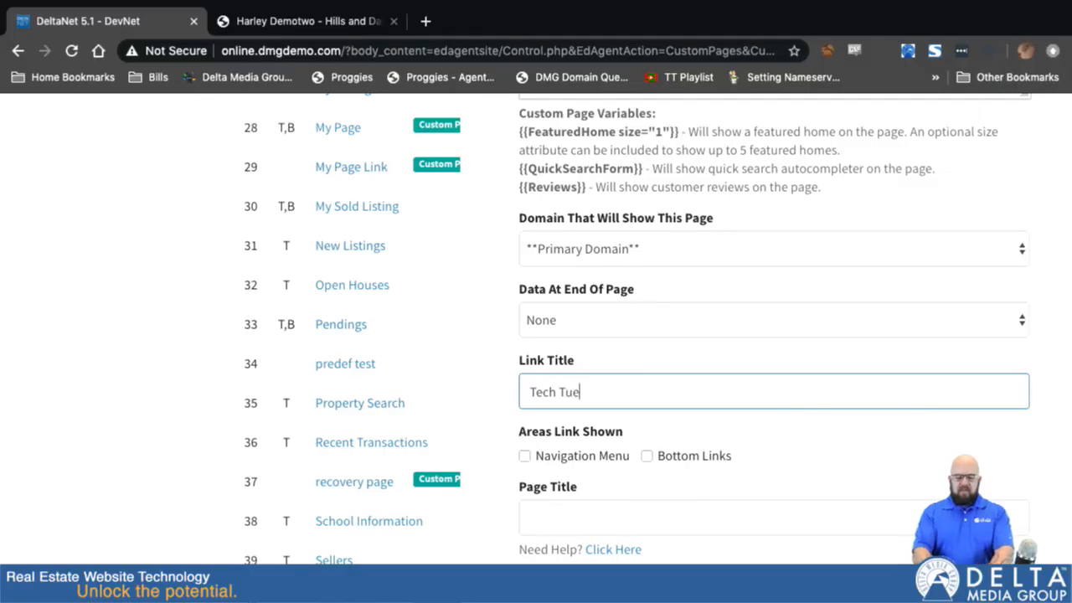
text(sday Page)
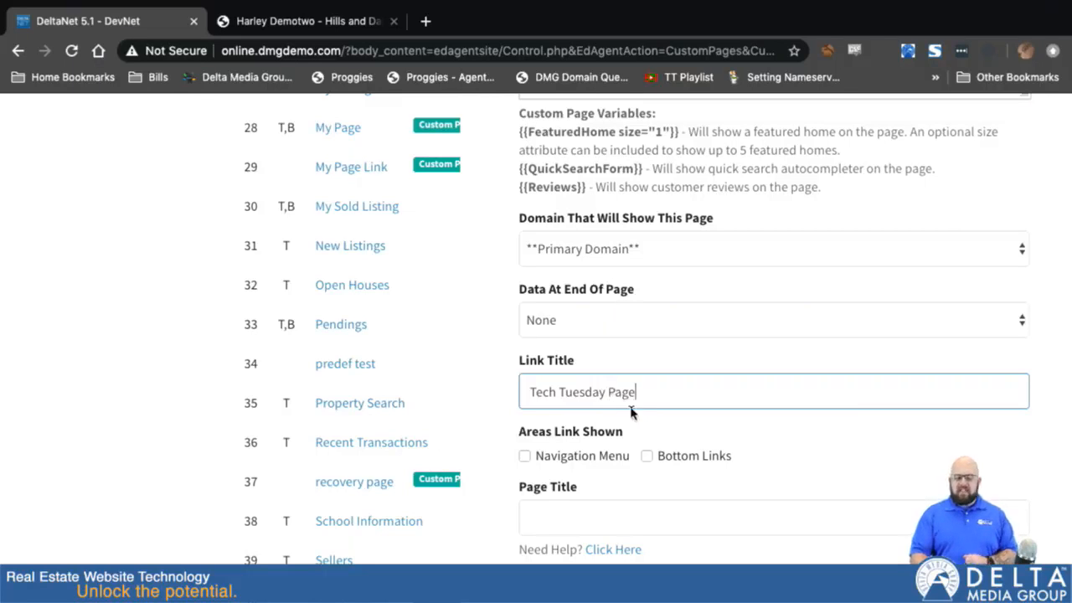
click(625, 506)
text(Tech Tuesday Page)
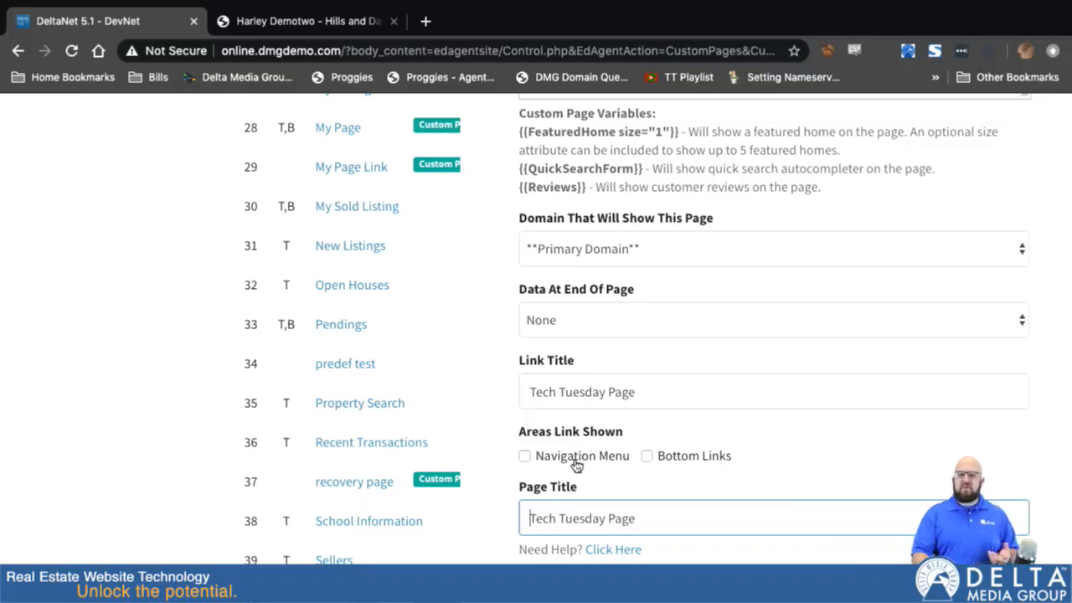
Step: Show the page's link in both the navigation menu and the bottom links
scroll(519, 500, down, 2)
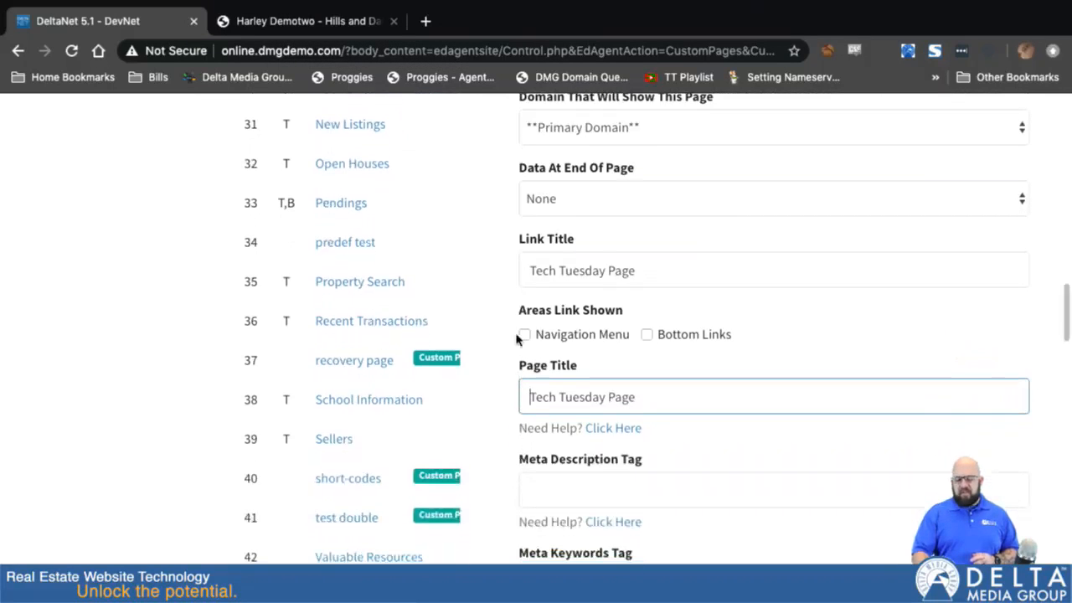
click(524, 335)
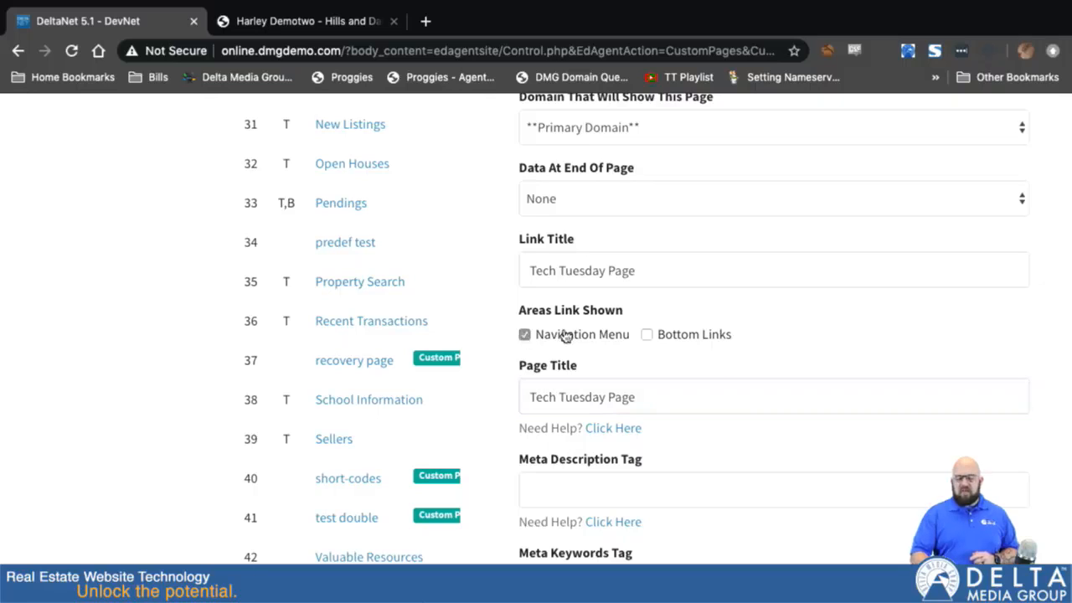
click(647, 336)
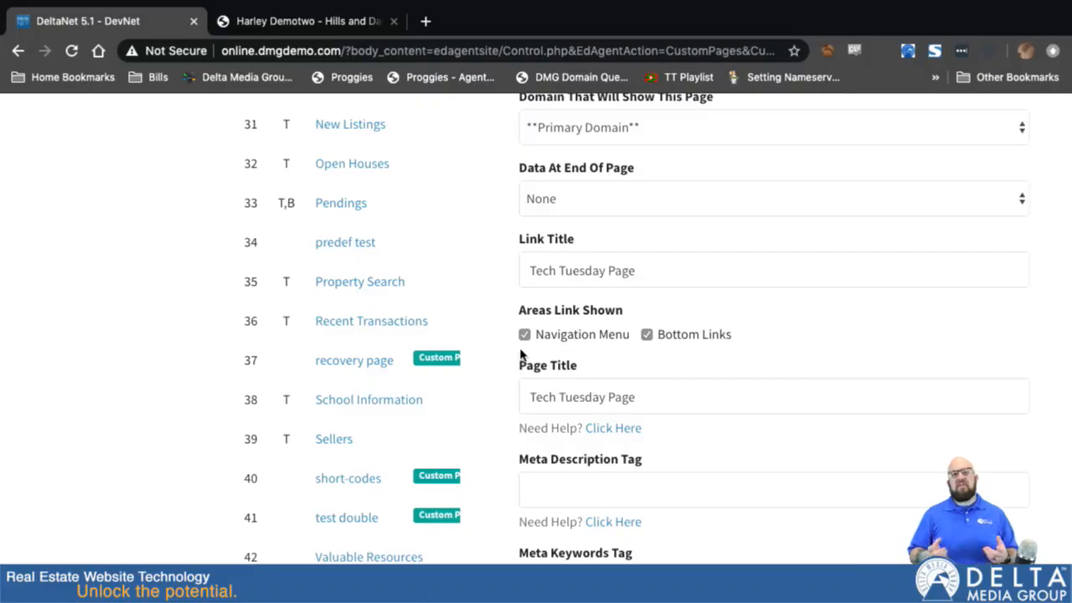
scroll(303, 490, down, 8)
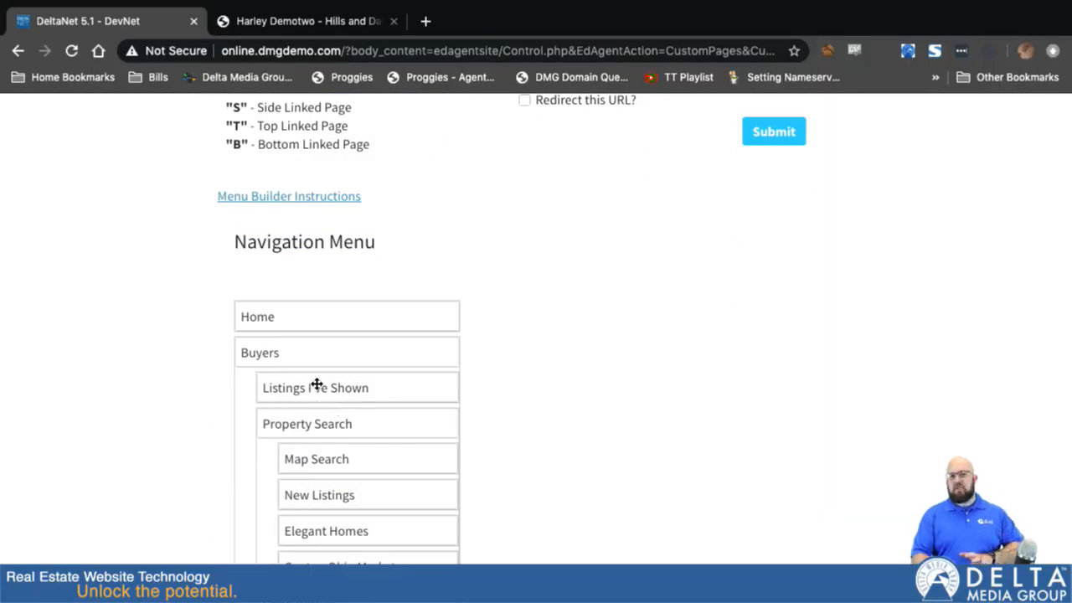
scroll(316, 384, up, 6)
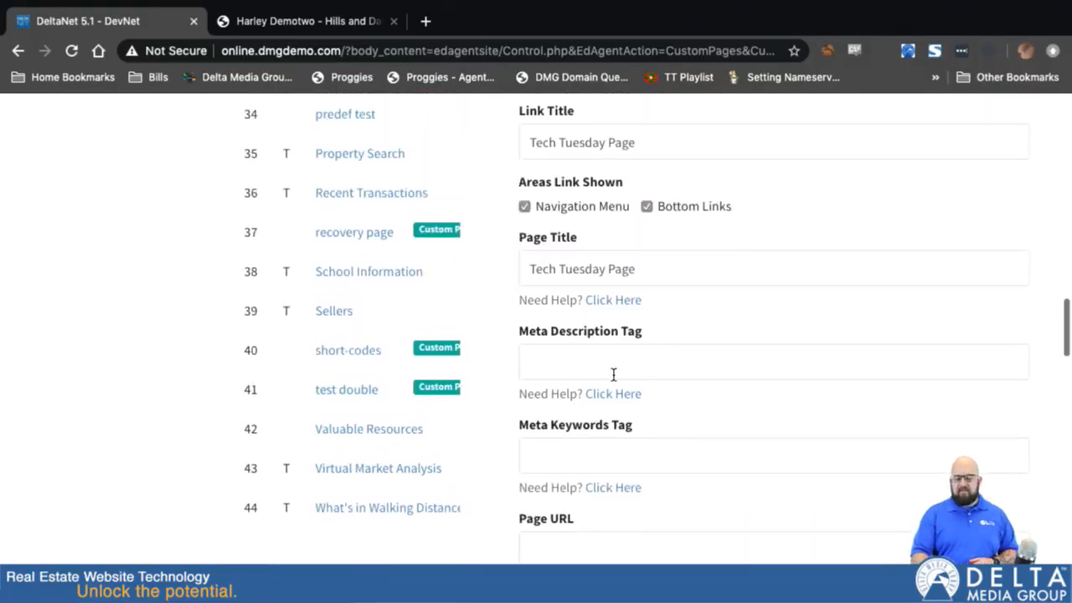
Step: Leave the meta description and keywords tags empty and set the page URL to /tech_tuesday_page
scroll(613, 374, down, 3)
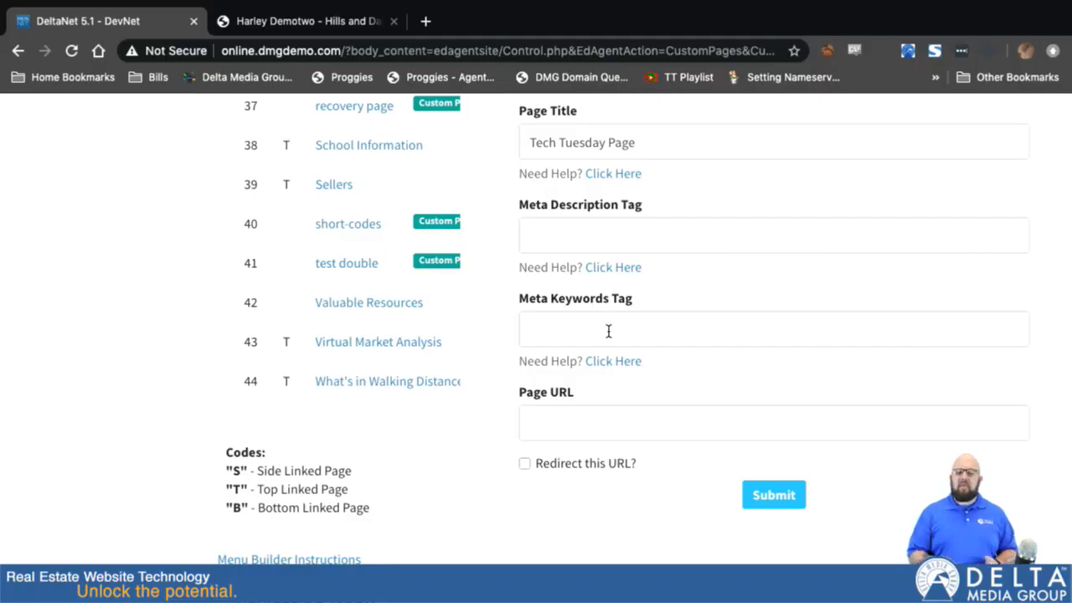
click(562, 235)
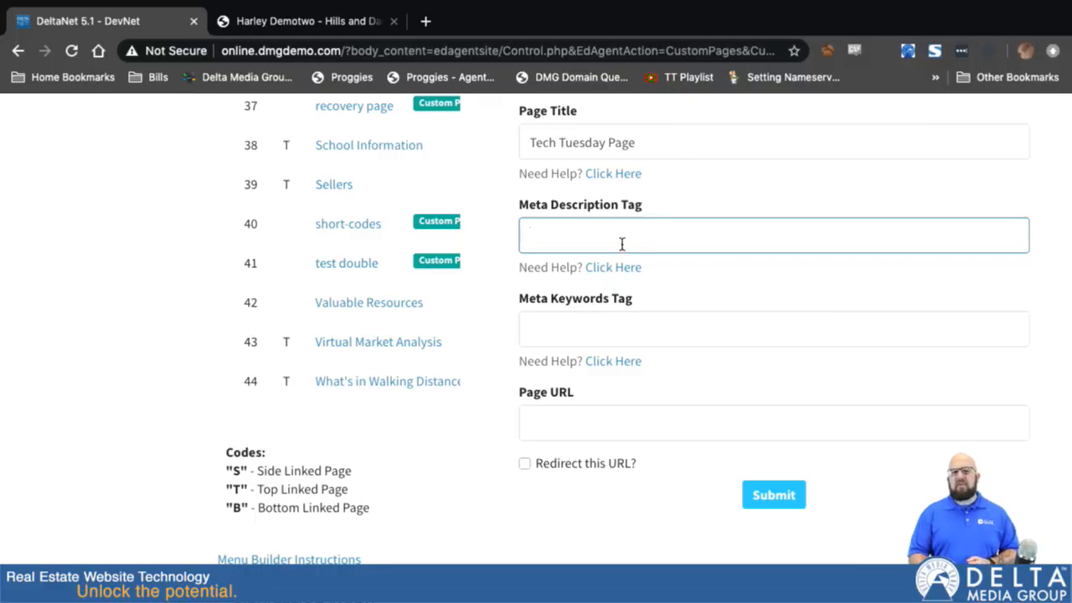
click(539, 418)
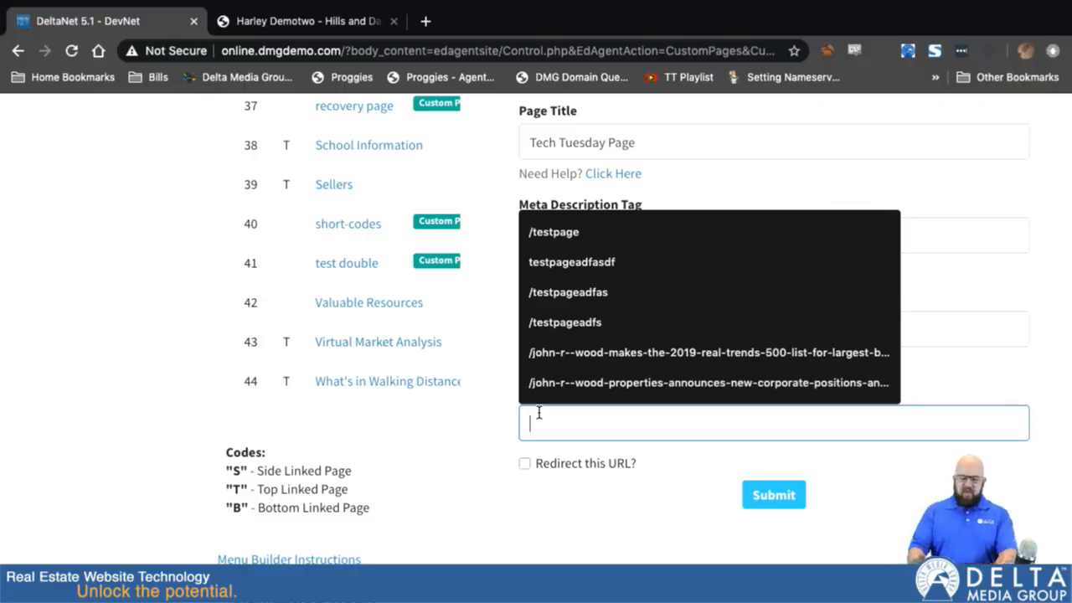
text(/tech)
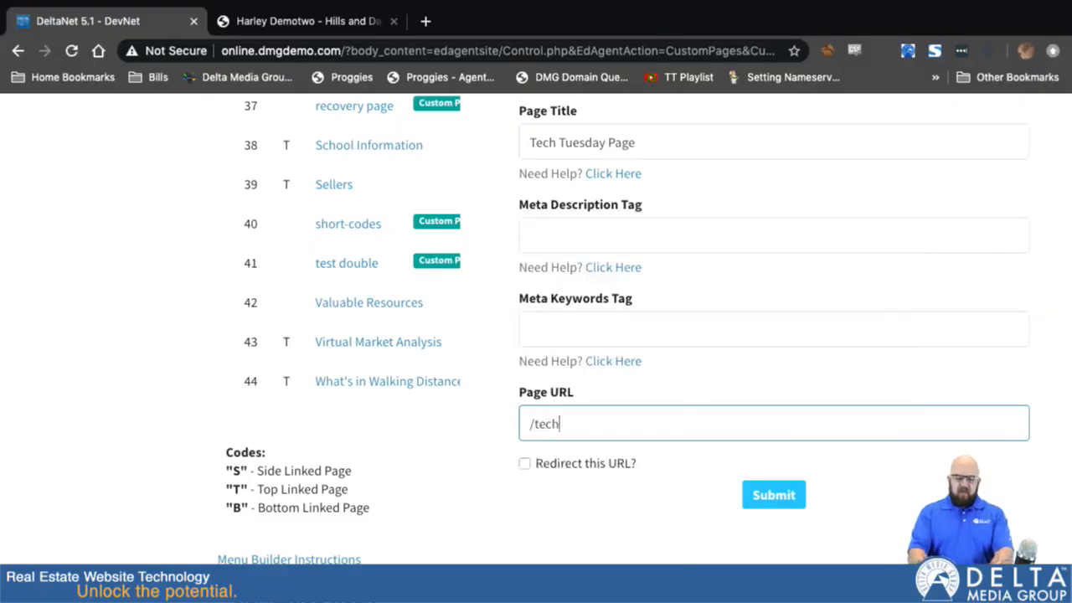
text(_tue)
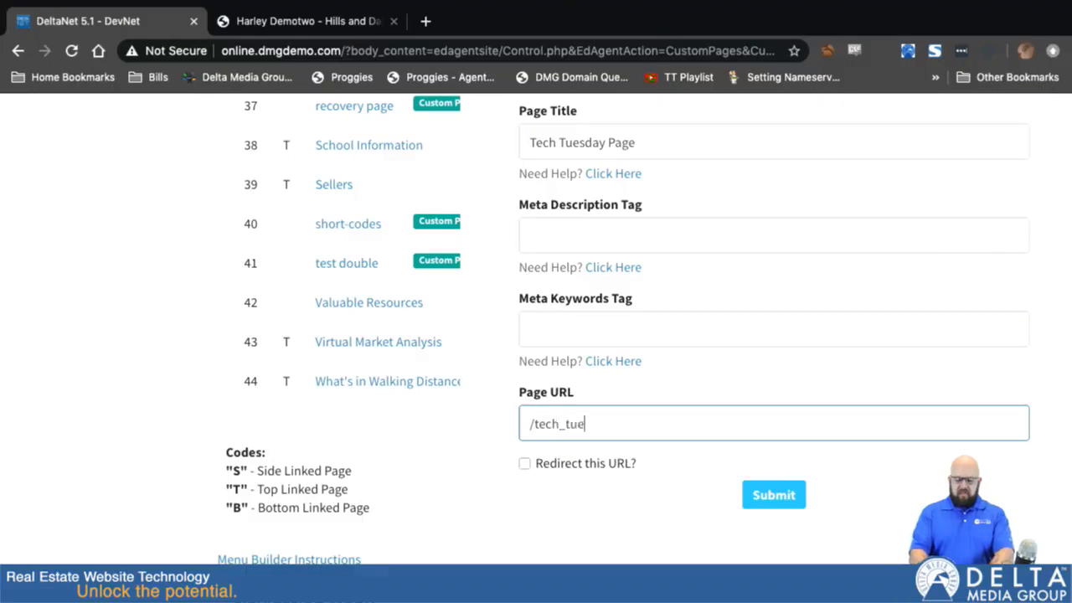
text(sday_page)
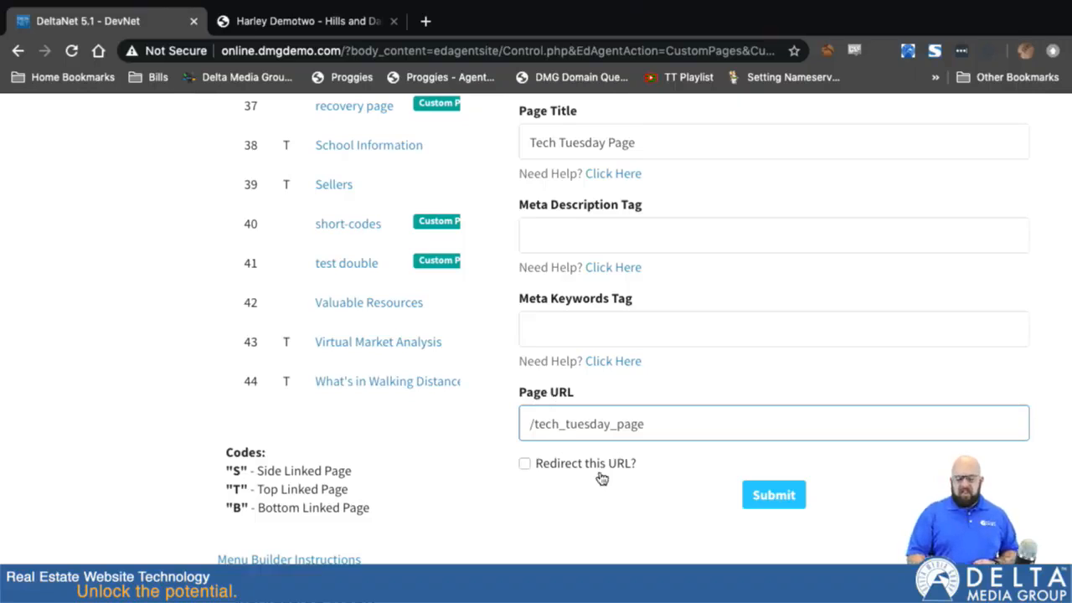
Step: Leave the page's URL redirect disabled and submit the new custom page
click(526, 465)
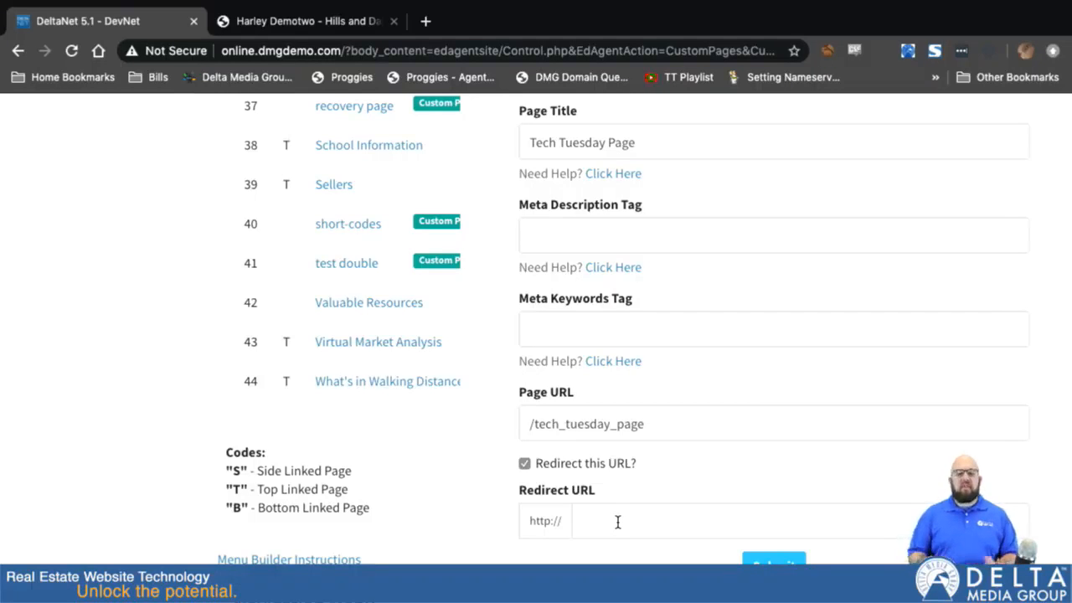
click(524, 464)
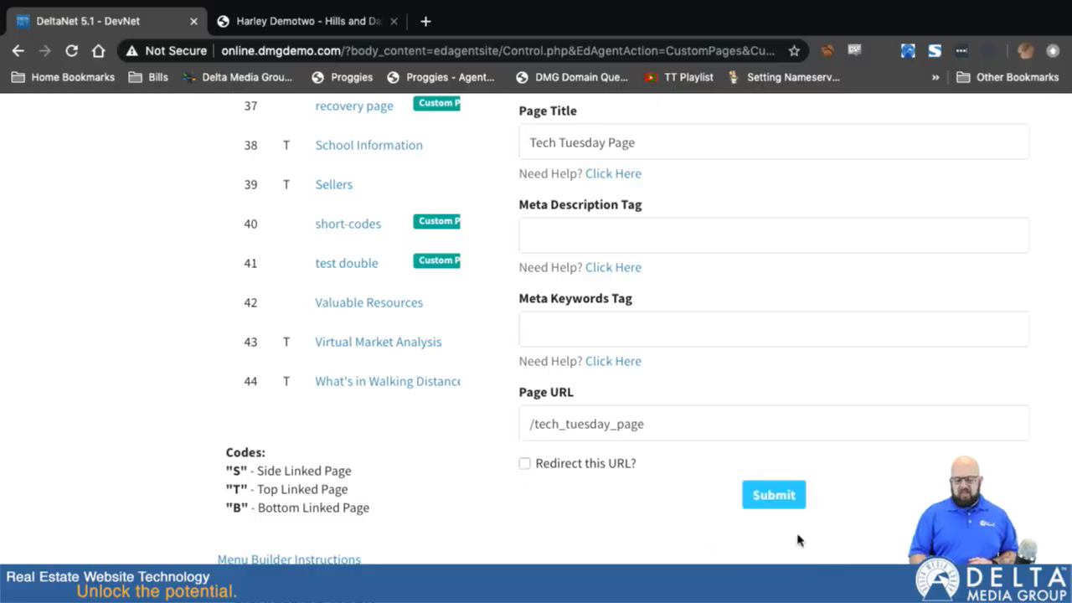
click(777, 497)
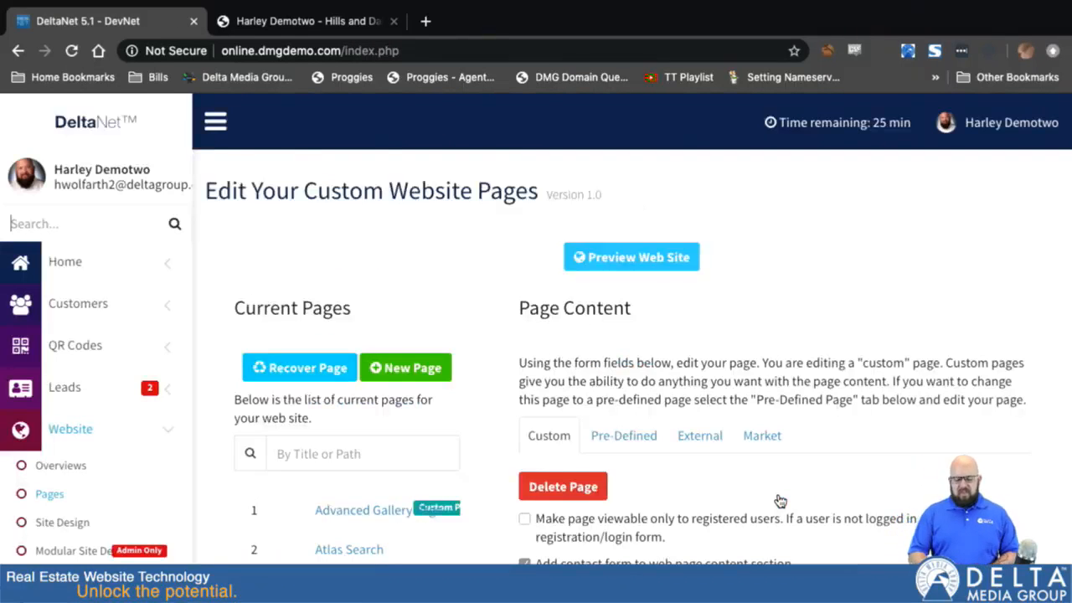
Step: Add the text "MOre page content." after "My page content." in the saved page and submit the change
scroll(780, 501, down, 5)
scroll(780, 501, down, 1)
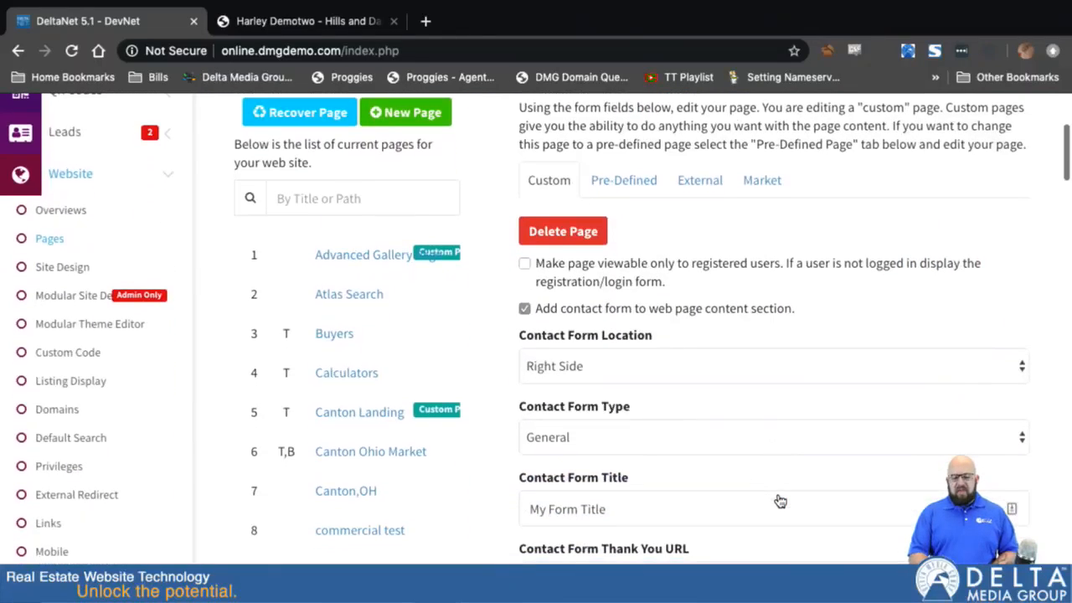
scroll(618, 364, down, 10)
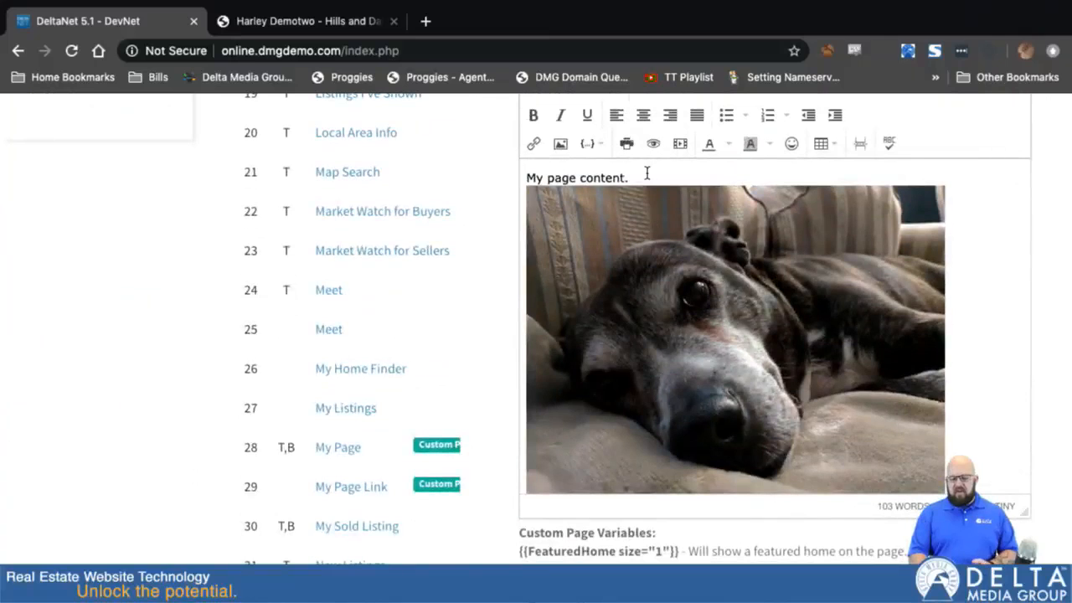
click(646, 173)
text(MOre page content.)
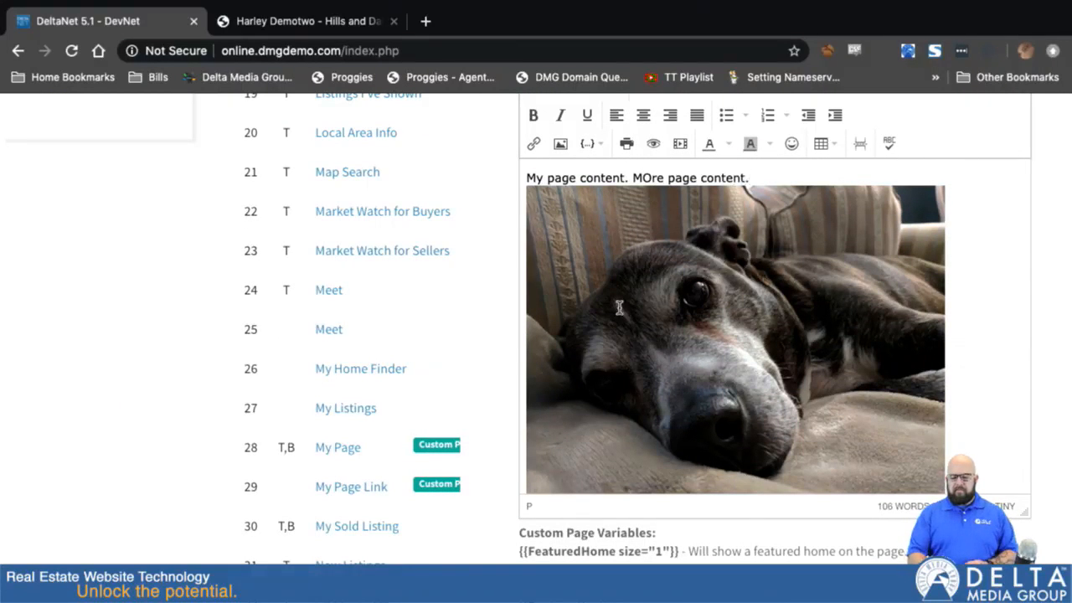
scroll(509, 372, down, 10)
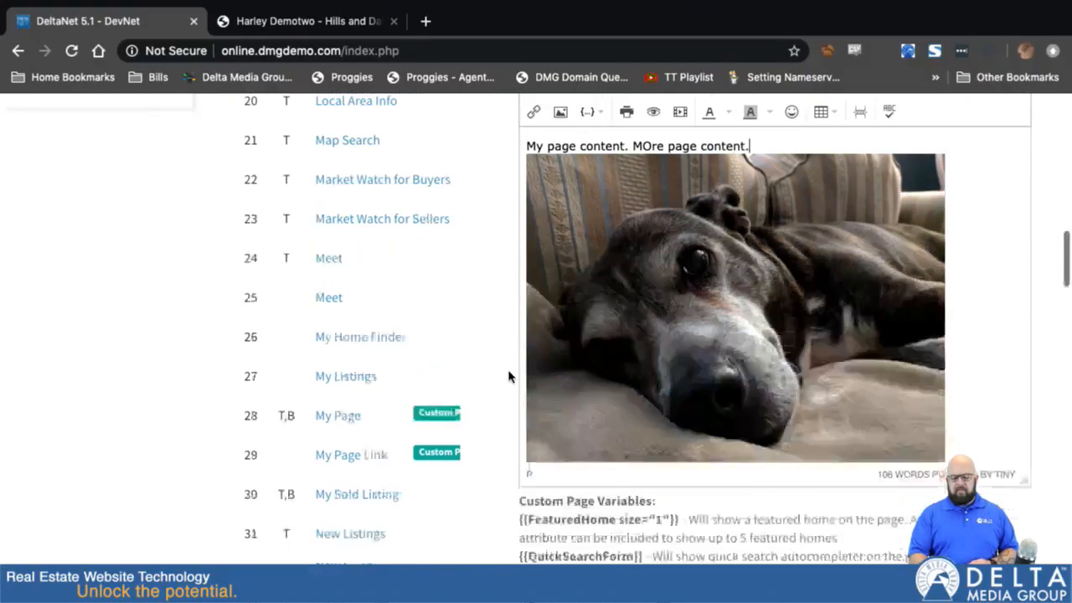
click(760, 414)
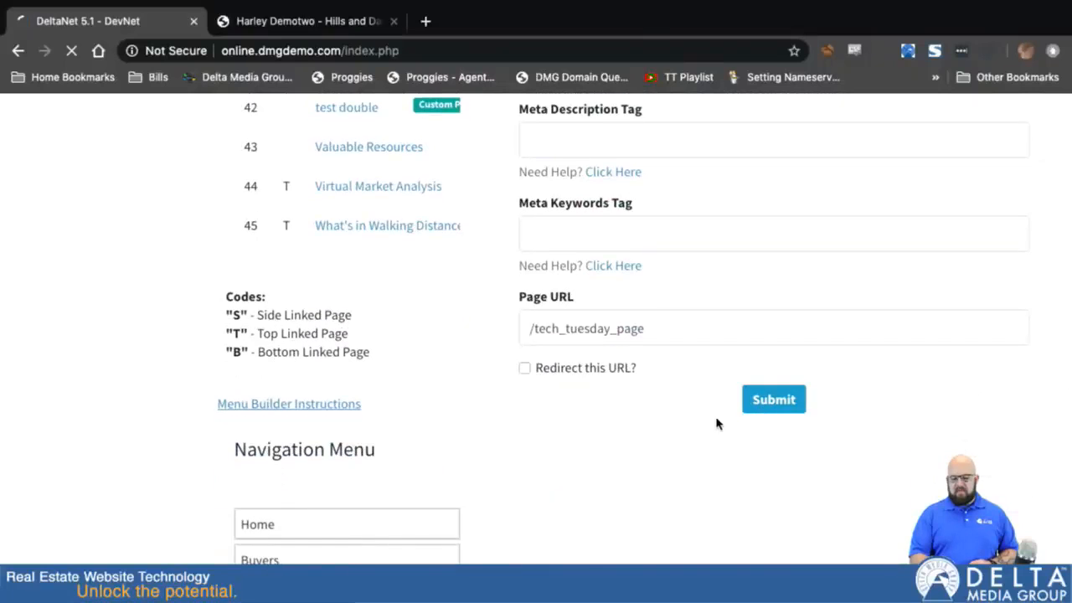
Step: Preview the 05/28/19 09:42:55 revision in the page's history and exit without making it the current page
scroll(502, 299, down, 3)
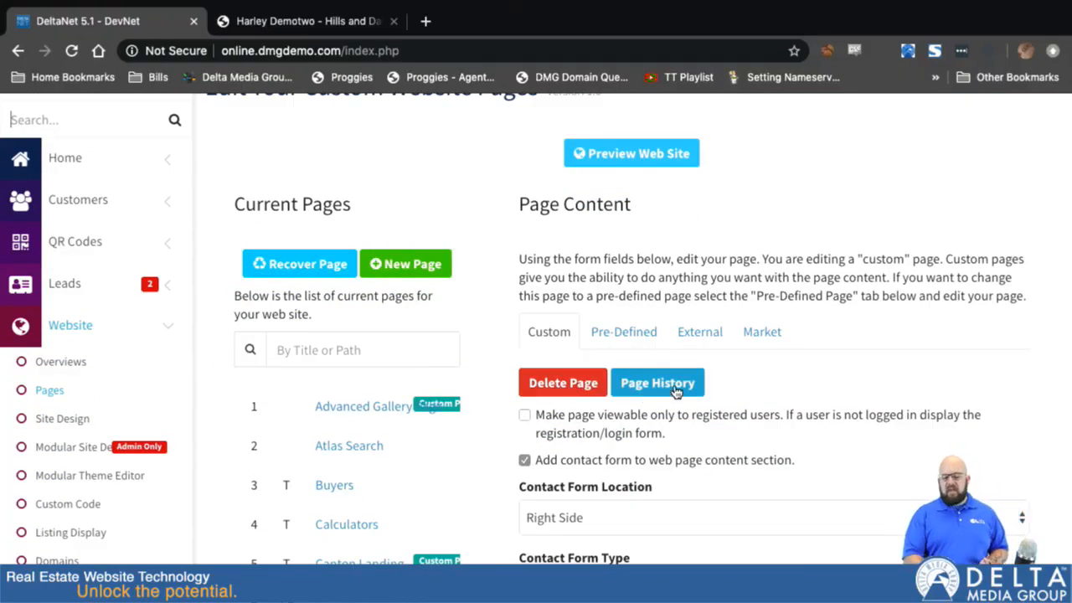
click(672, 391)
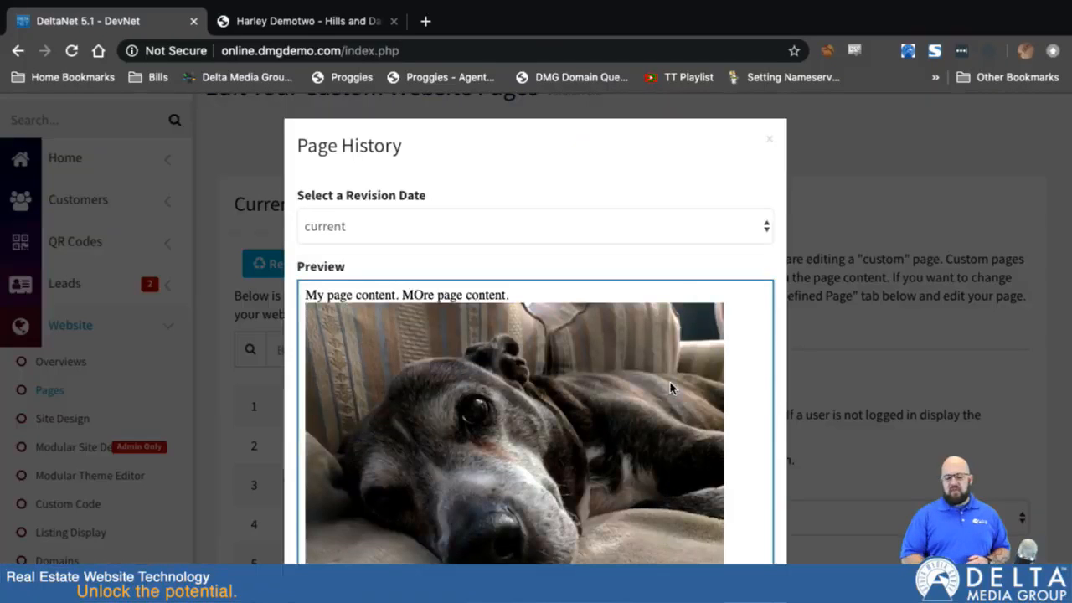
scroll(633, 435, down, 2)
click(503, 134)
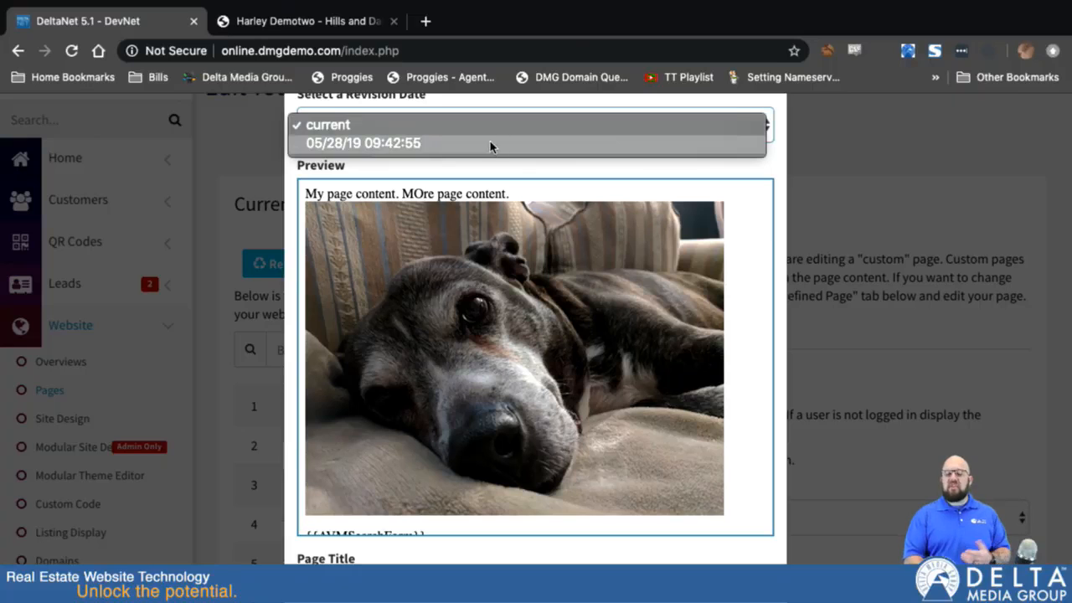
click(481, 146)
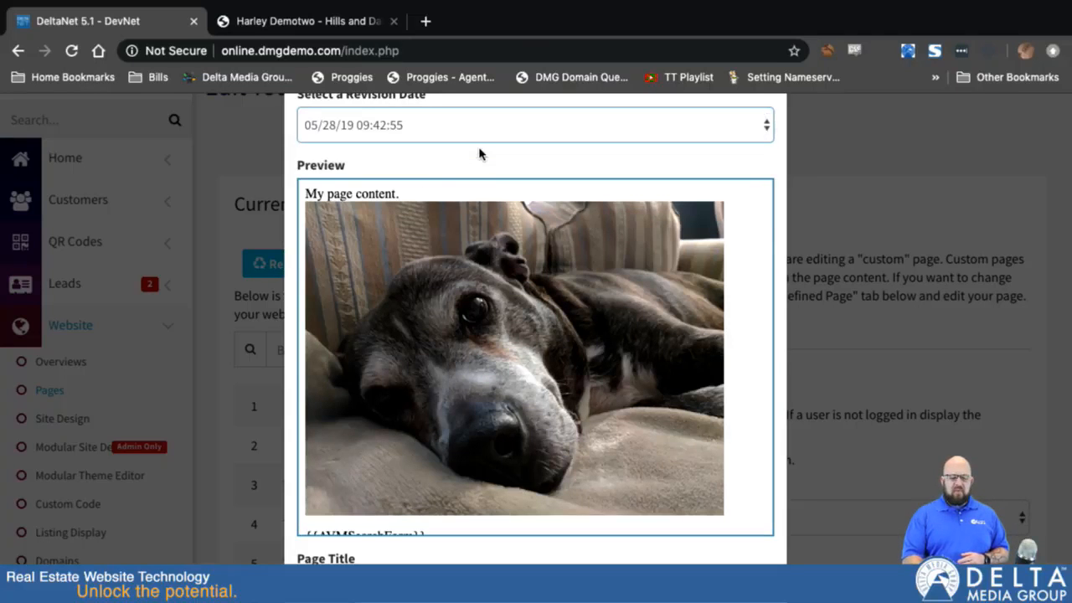
scroll(293, 366, down, 3)
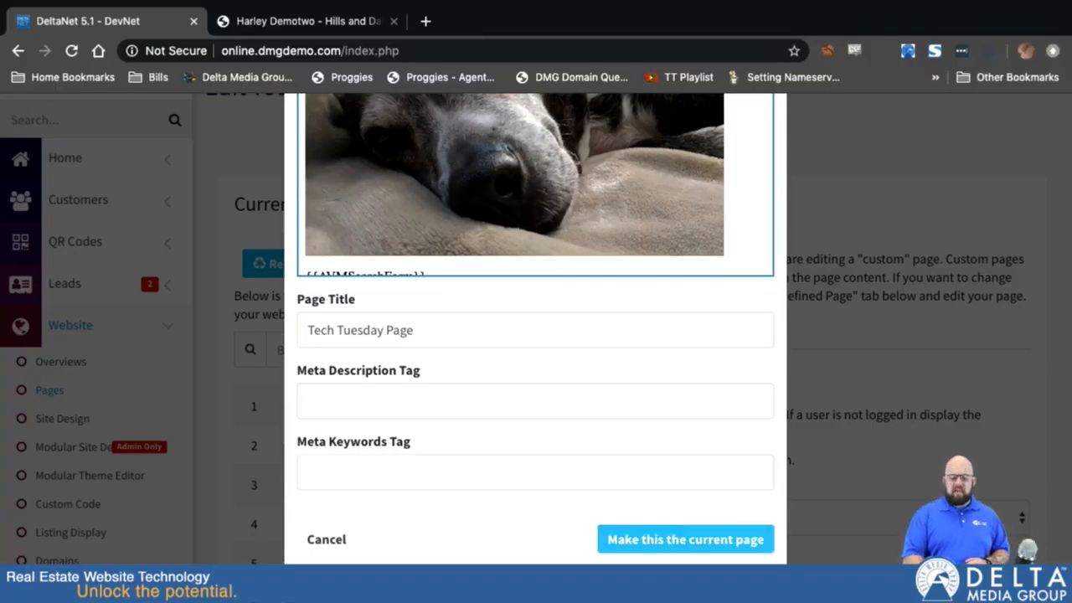
click(323, 543)
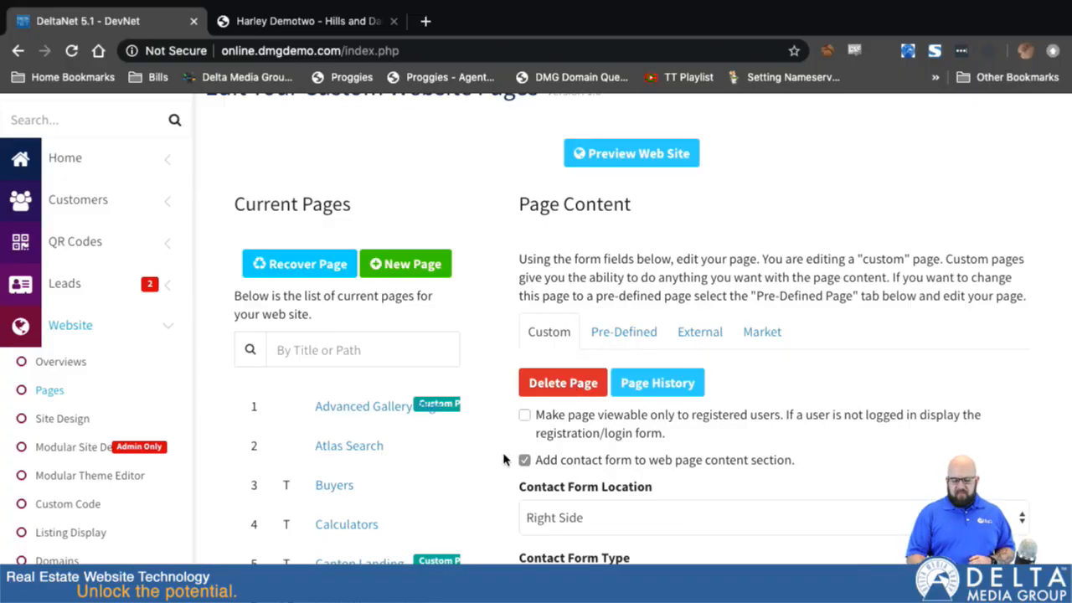
Step: Open the published Tech Tuesday Page through its page link in the editor
scroll(507, 457, up, 1)
scroll(506, 450, down, 2)
scroll(506, 450, up, 2)
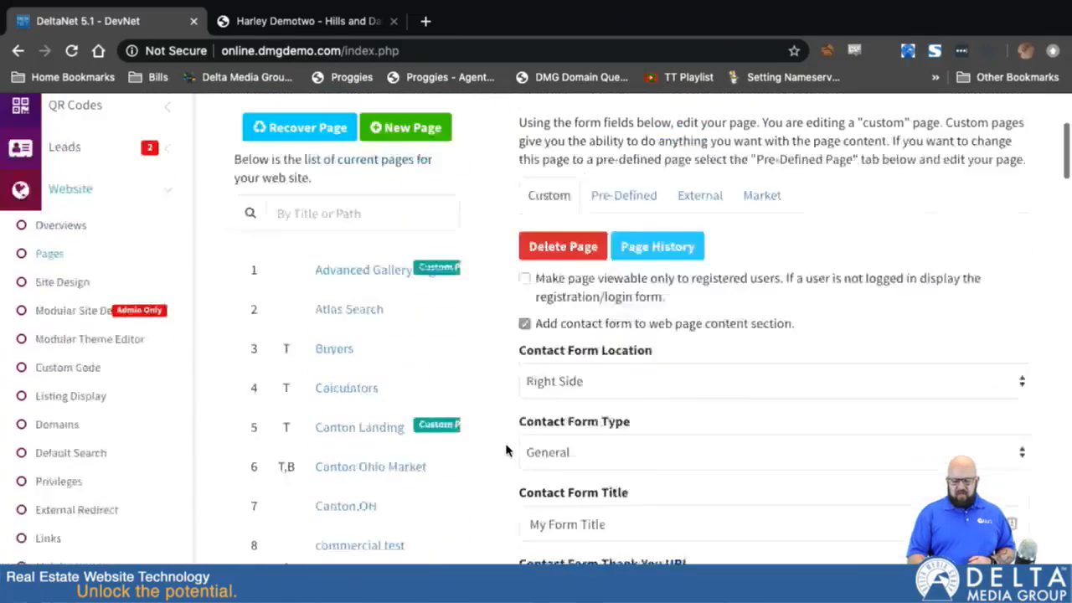
scroll(506, 451, down, 5)
scroll(506, 450, down, 5)
scroll(506, 449, up, 2)
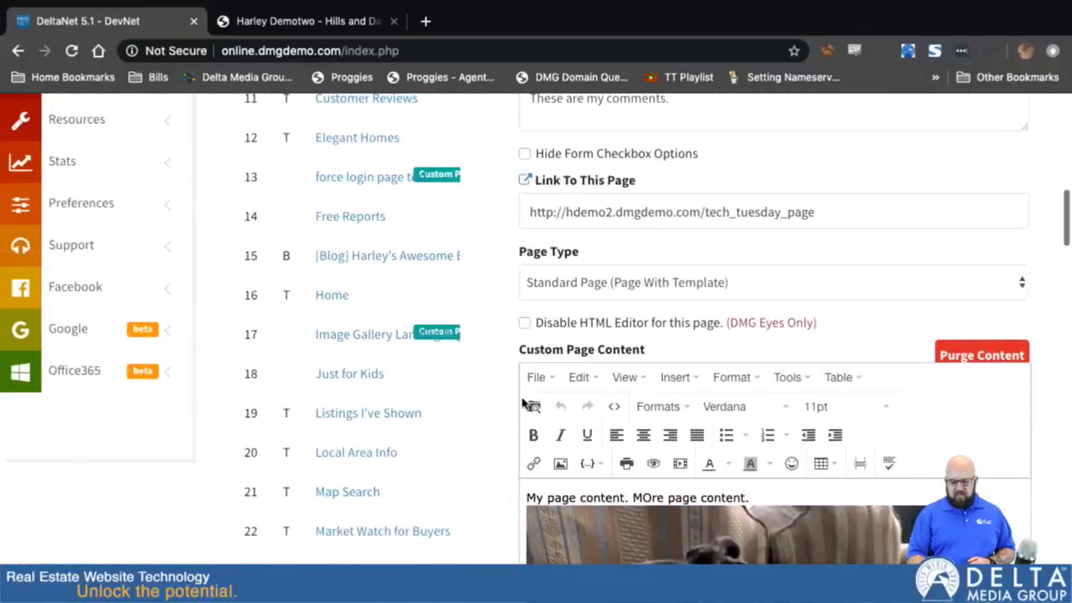
click(525, 181)
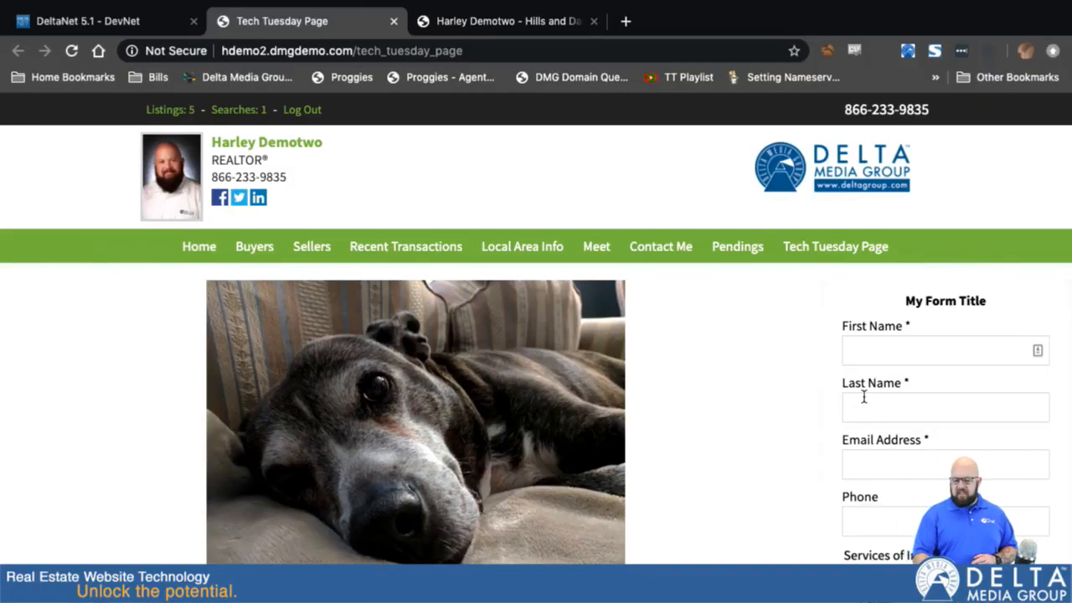
Step: Examine the published page's photo, text, contact form, home value form, property search results and customer reviews
scroll(830, 414, down, 3)
scroll(892, 143, up, 1)
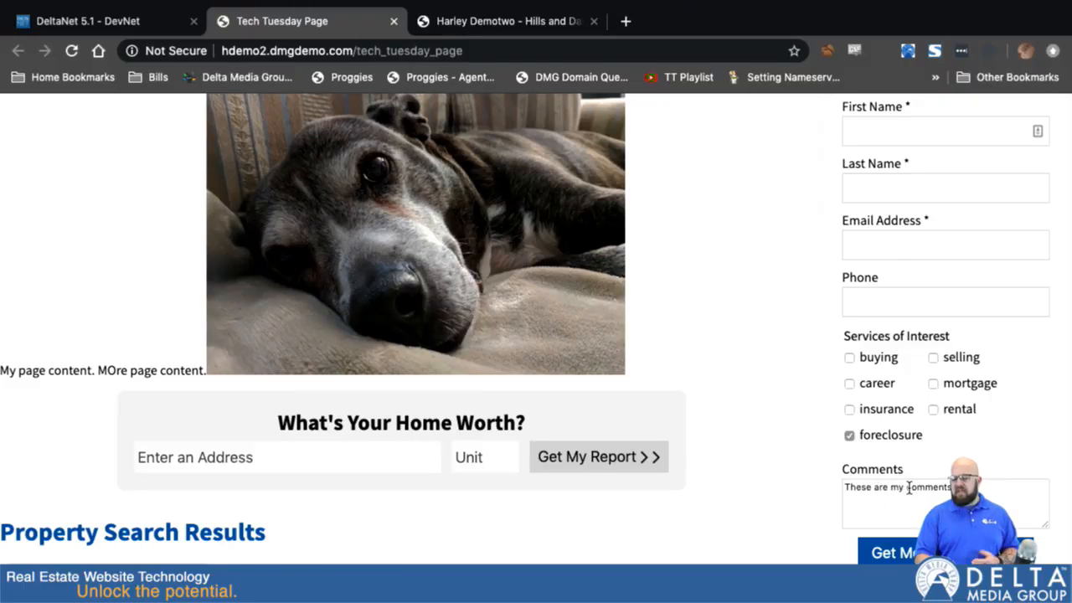
scroll(787, 435, down, 2)
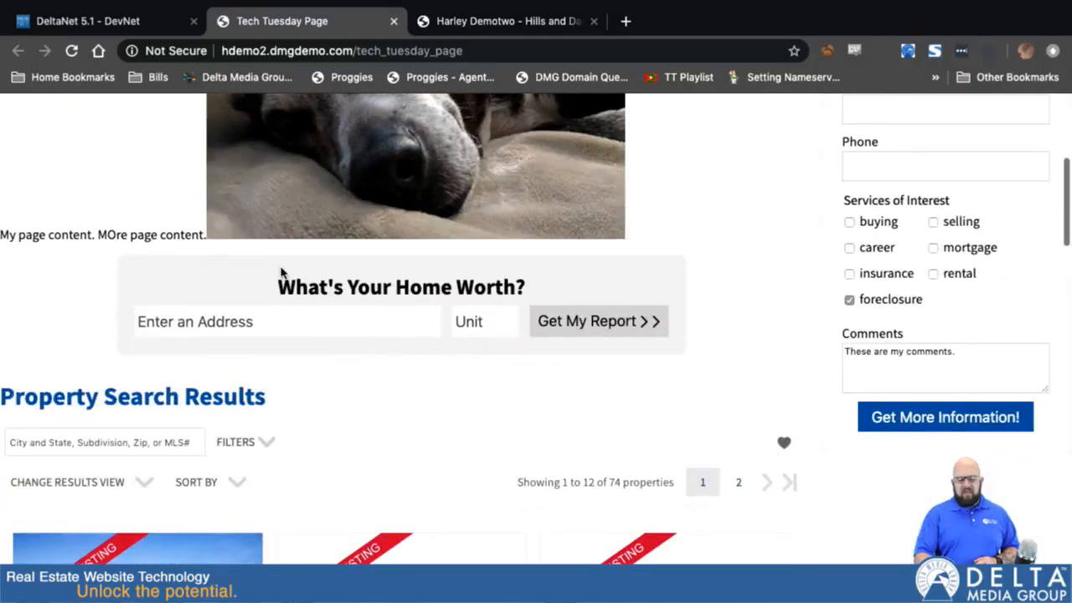
scroll(341, 402, down, 8)
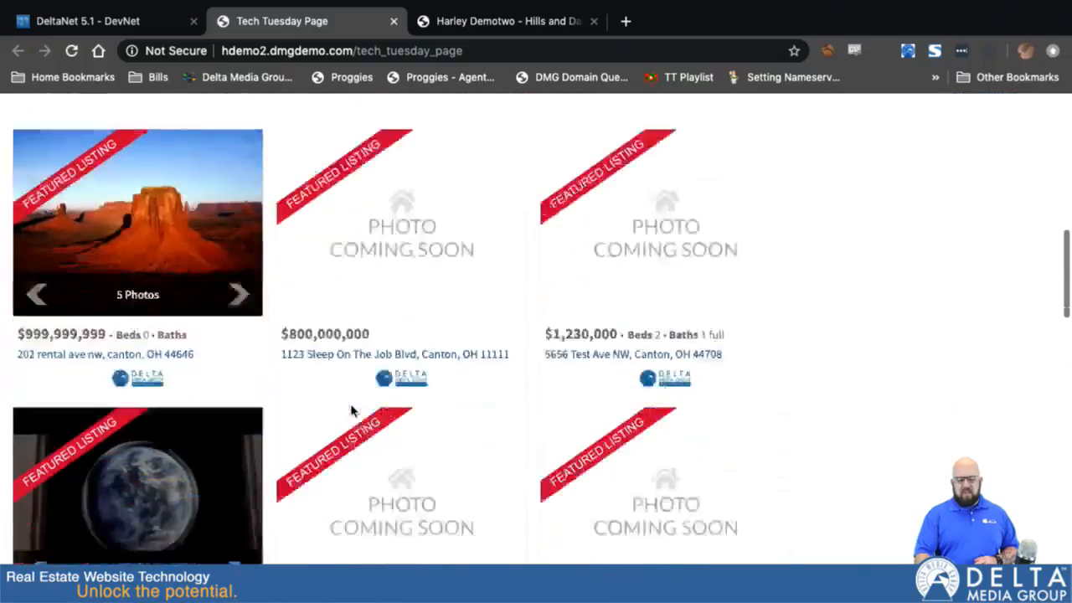
scroll(351, 409, down, 12)
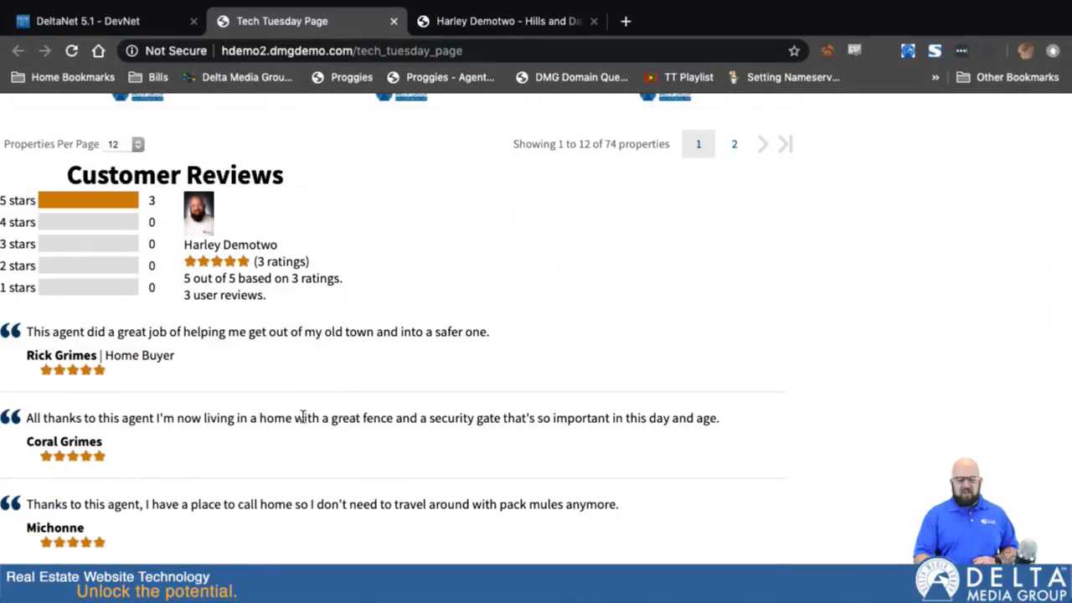
scroll(303, 418, down, 3)
scroll(301, 413, up, 15)
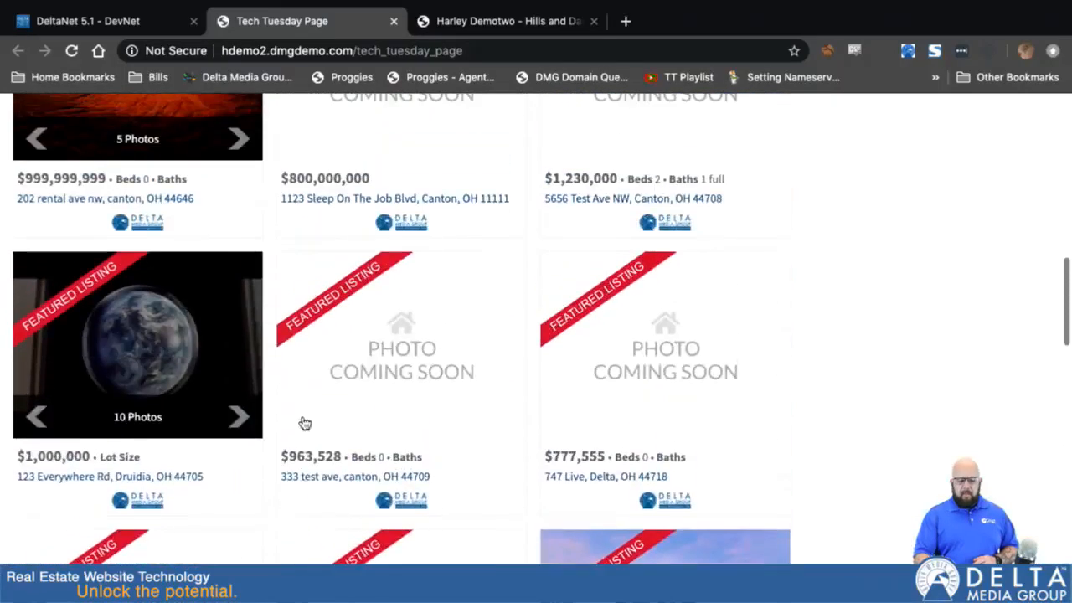
scroll(304, 423, up, 15)
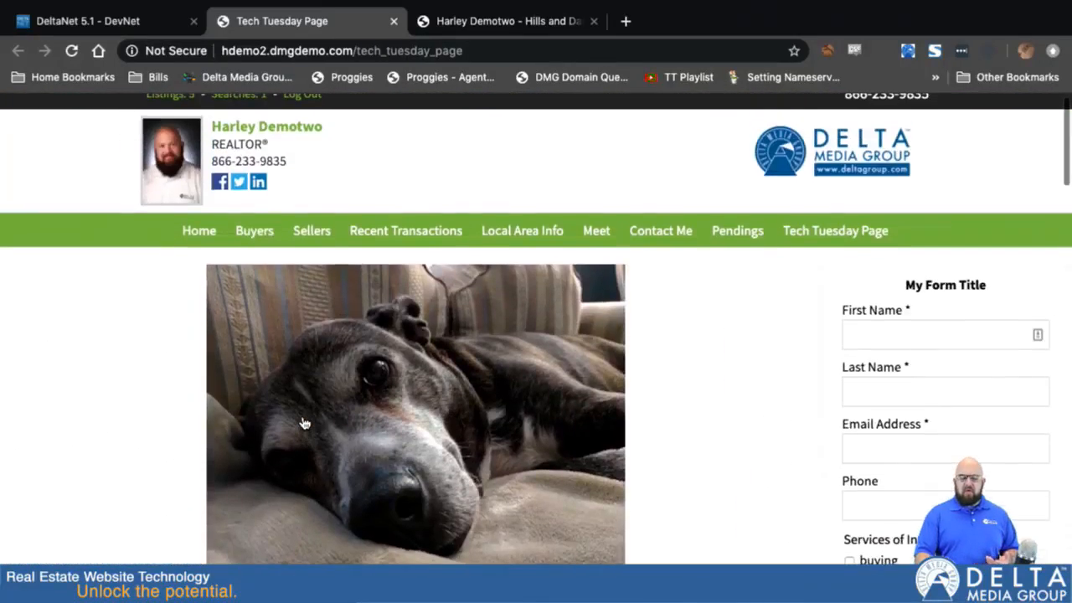
scroll(304, 423, up, 1)
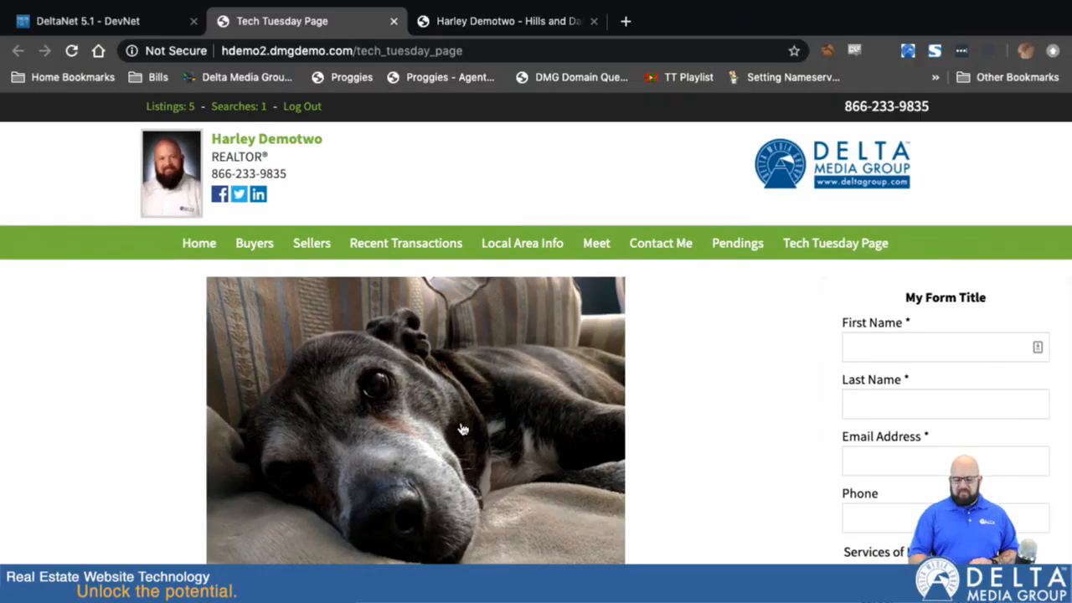
scroll(589, 531, down, 6)
scroll(593, 534, up, 3)
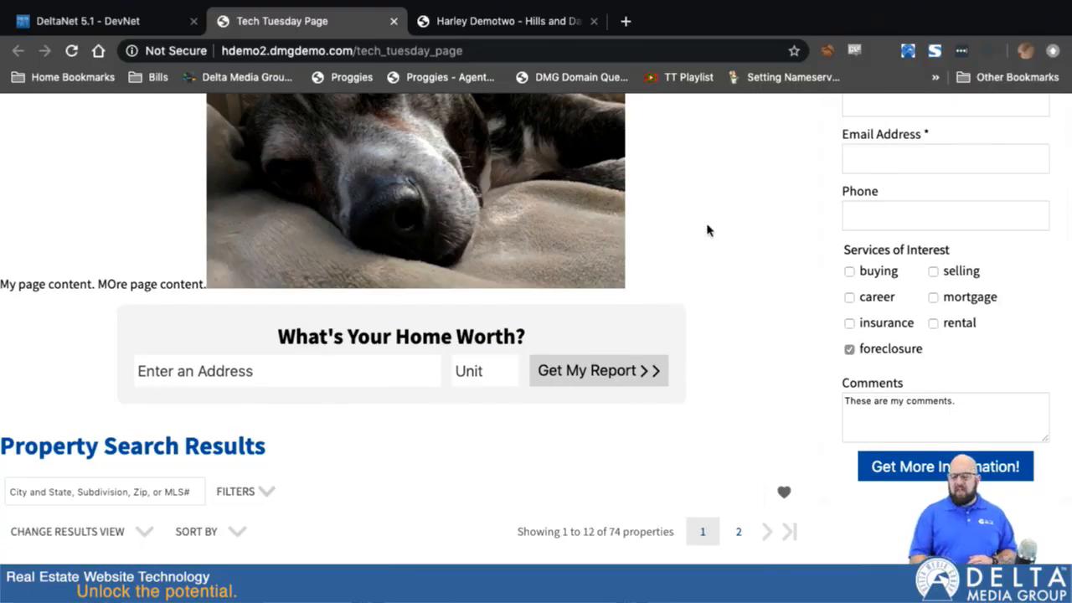
scroll(708, 229, up, 4)
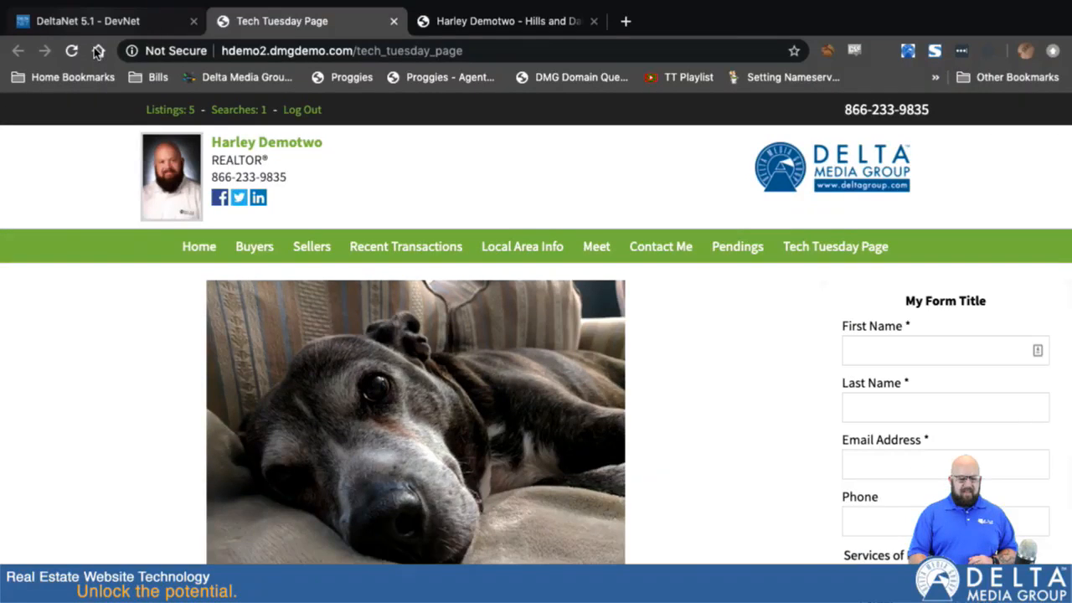
Step: Return to the DeltaNet page editor and delete the Tech Tuesday Page, confirming the deletion
click(93, 29)
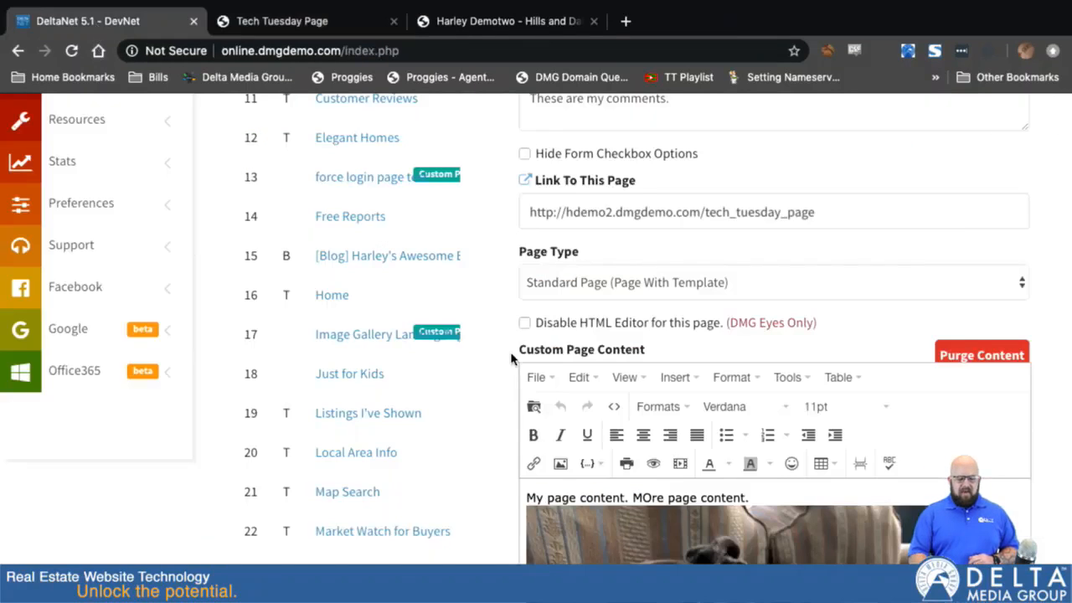
scroll(489, 339, up, 1)
scroll(489, 339, up, 6)
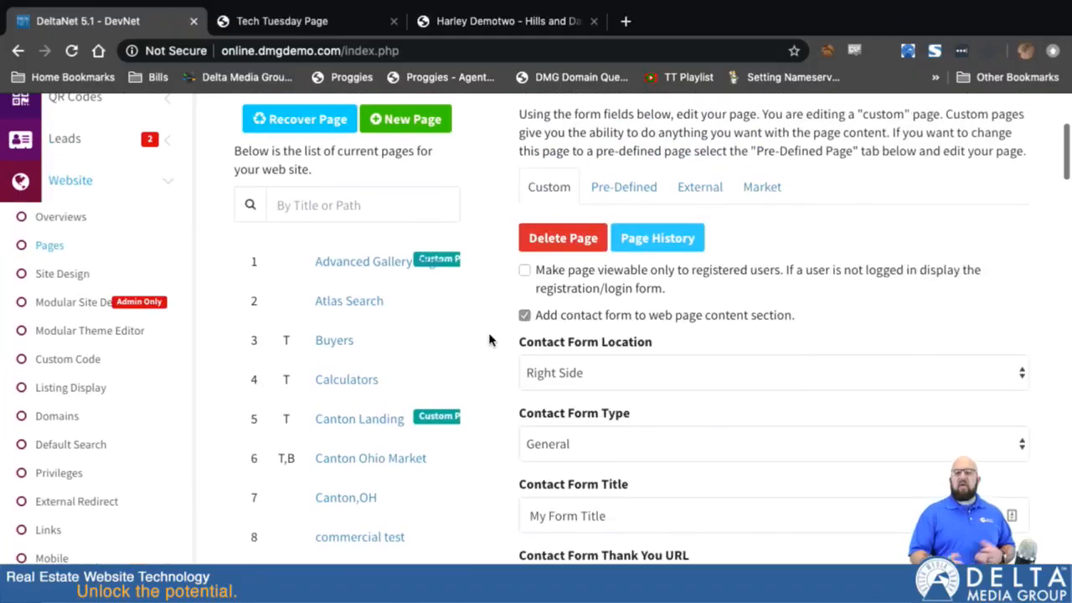
click(549, 239)
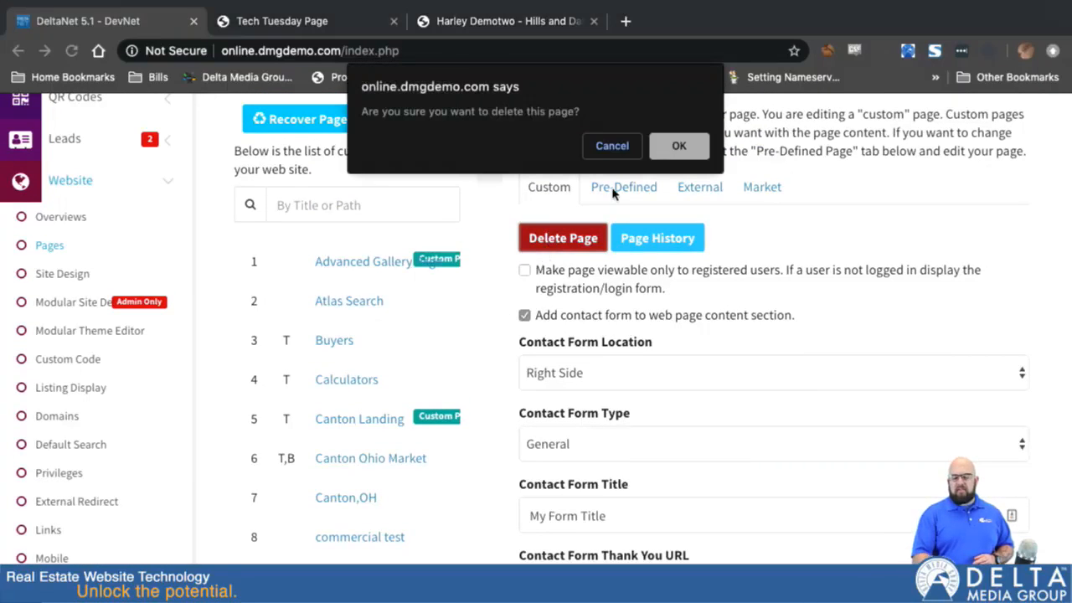
click(677, 146)
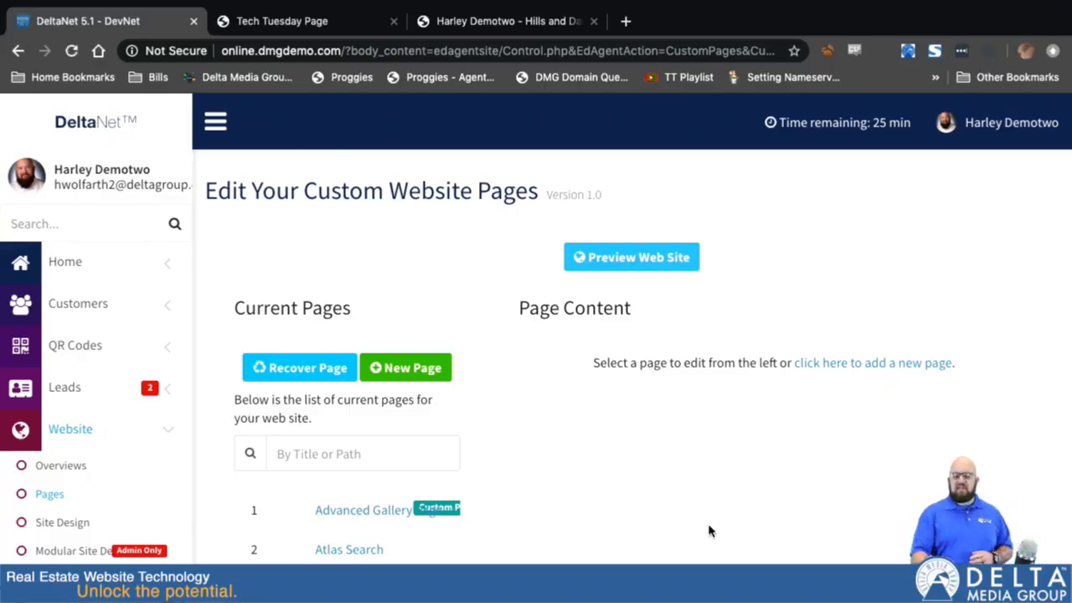
Step: Recover the deleted custom page listed as "Tech Tuesday Page removed on 05/28/19 09:44:12" after previewing its content
scroll(559, 531, down, 5)
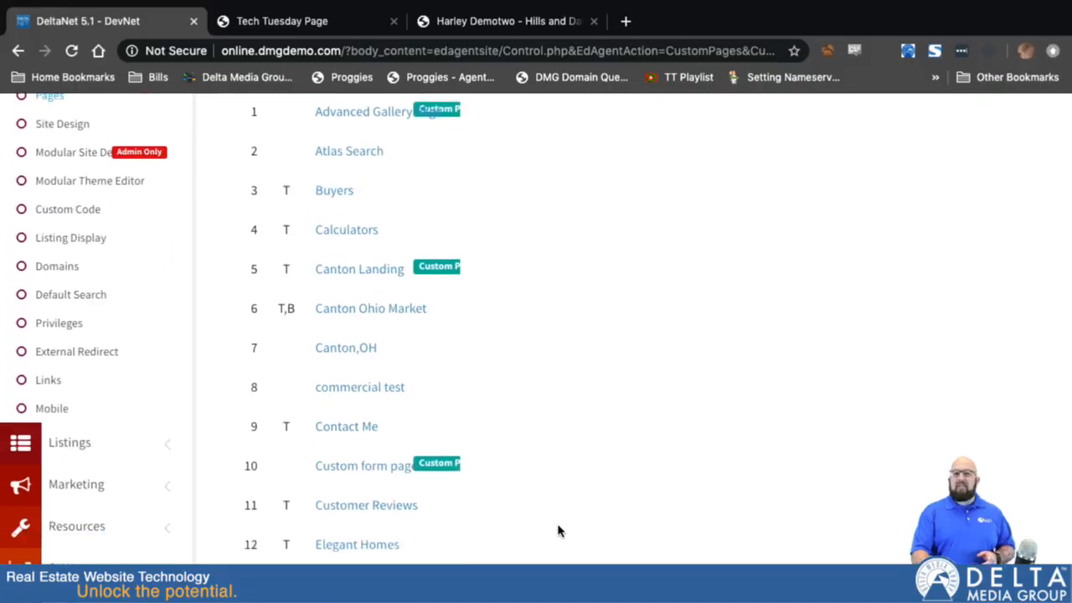
scroll(368, 339, up, 4)
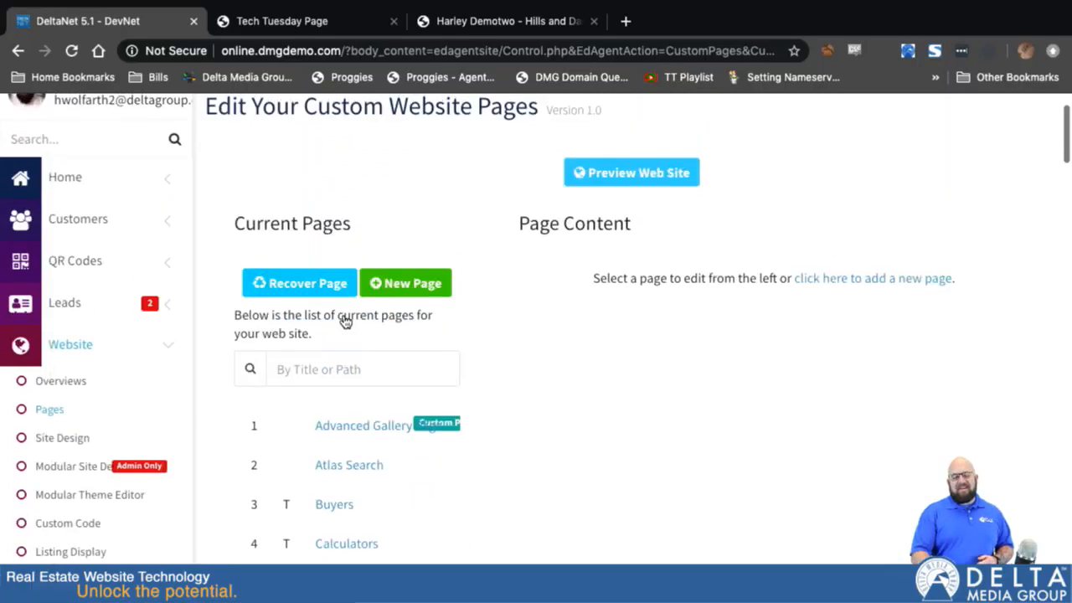
click(292, 289)
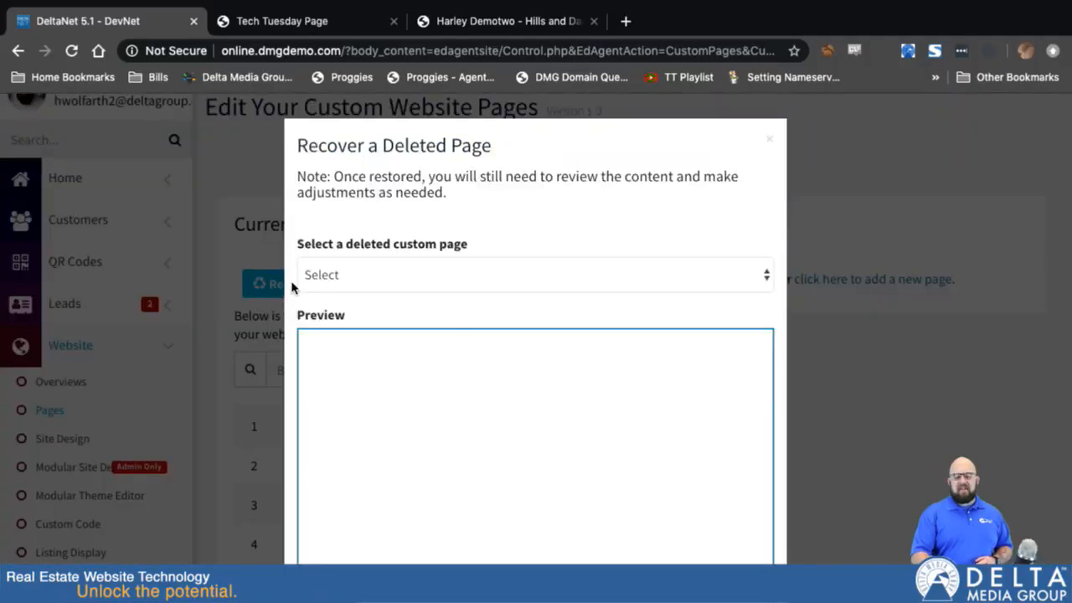
click(513, 284)
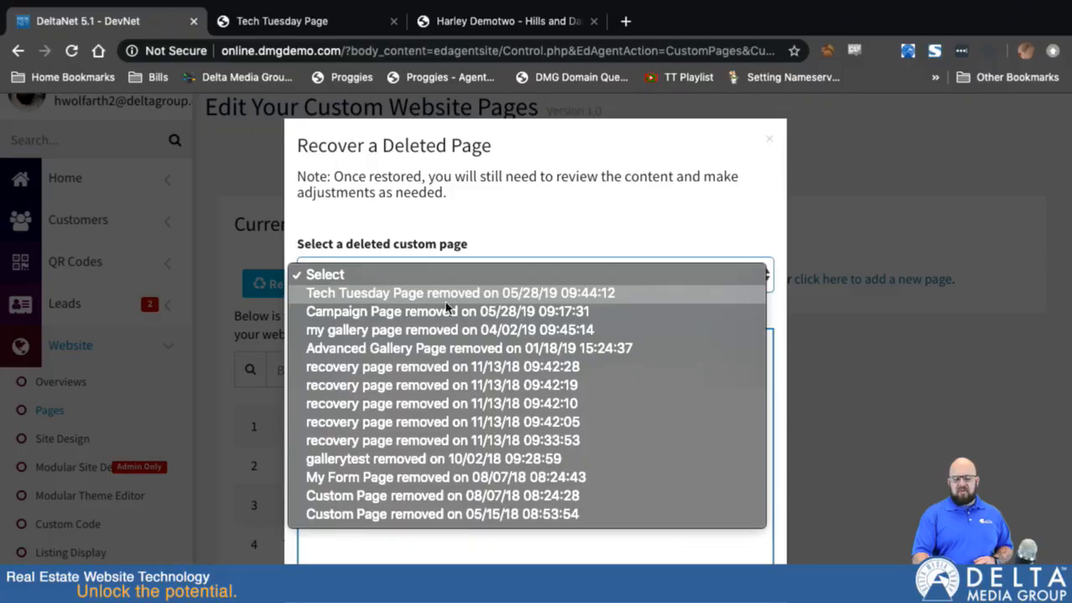
click(500, 298)
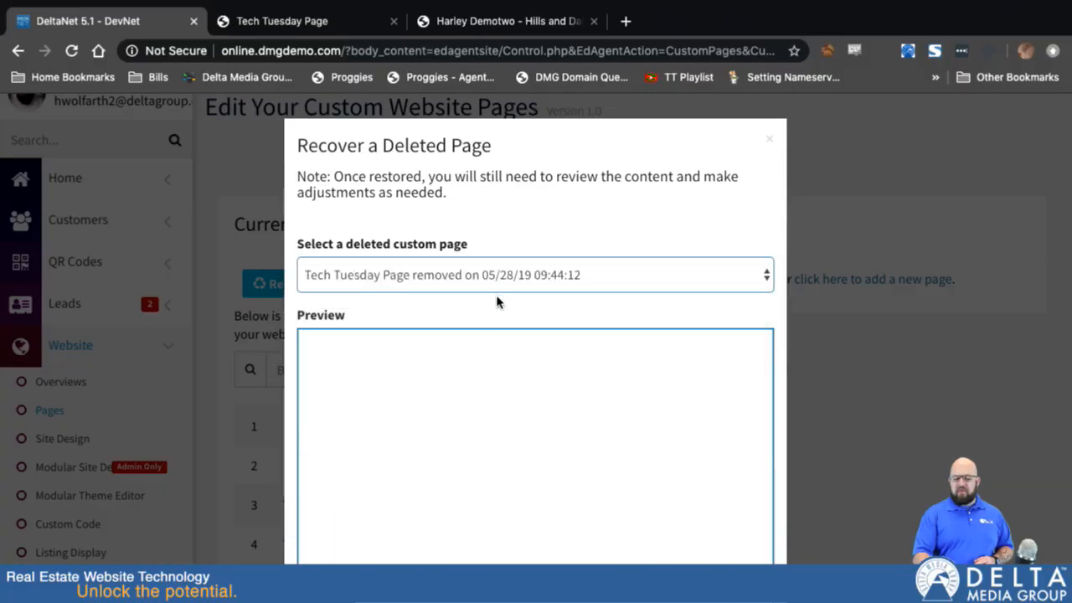
drag(294, 455, 299, 269)
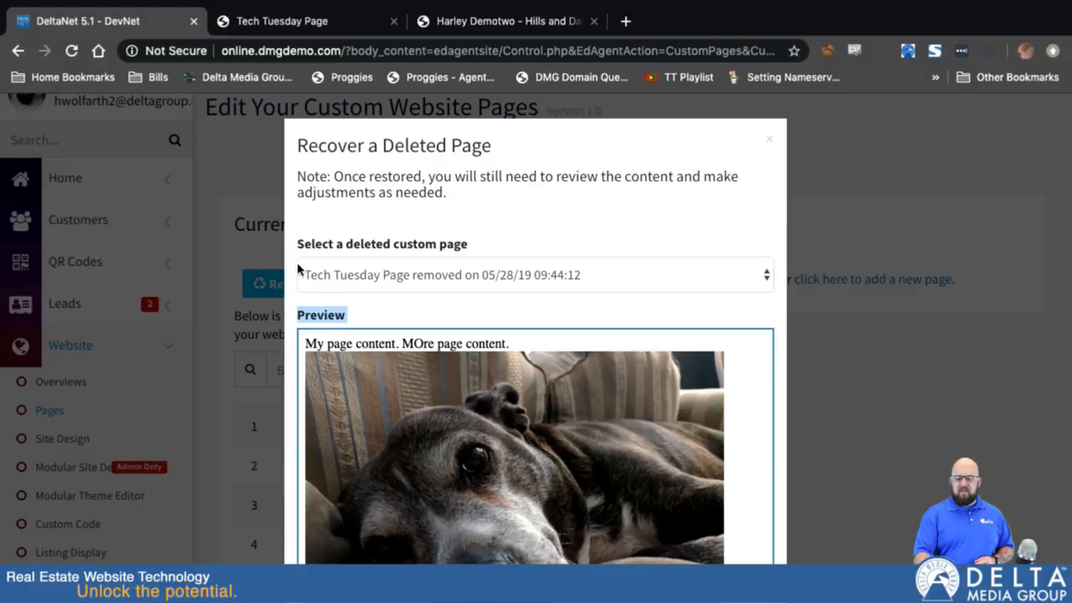
scroll(293, 288, down, 5)
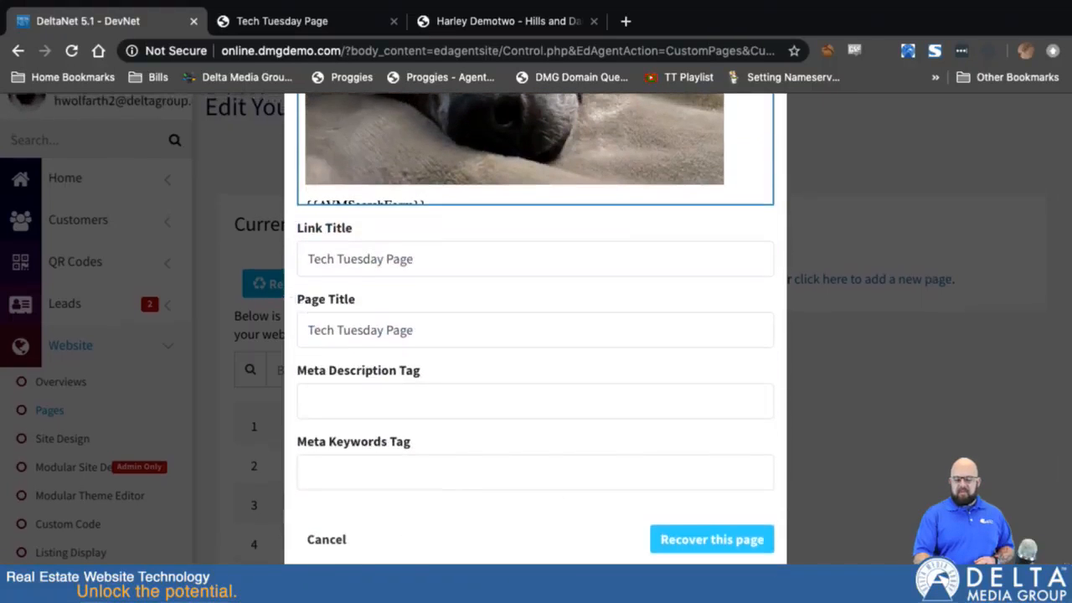
click(686, 541)
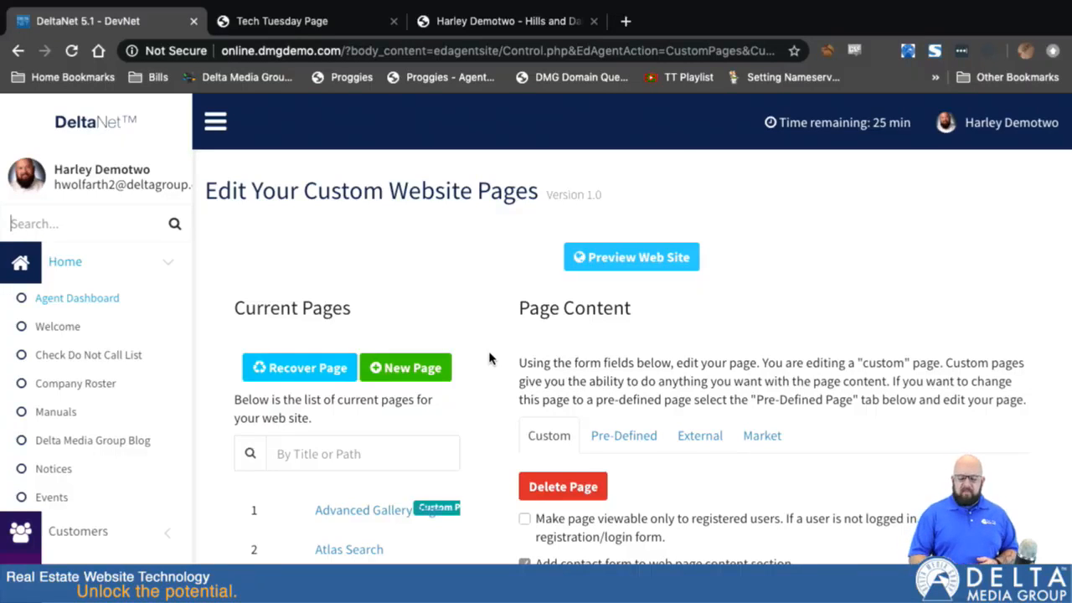
Step: Open the recovered Tech Tuesday Page for editing from the list of current website pages
scroll(490, 359, down, 12)
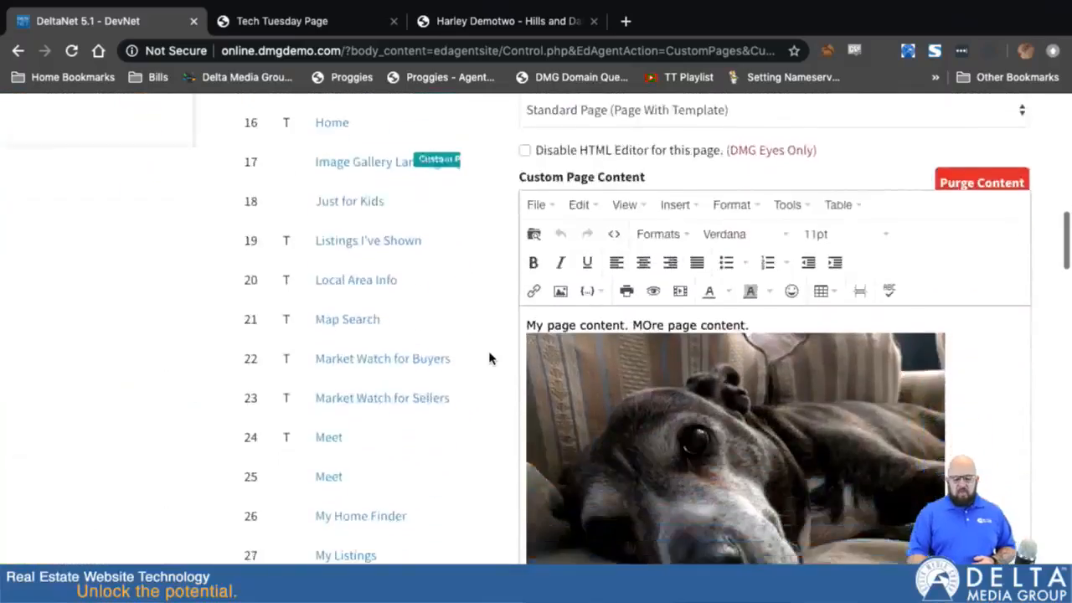
scroll(490, 358, down, 9)
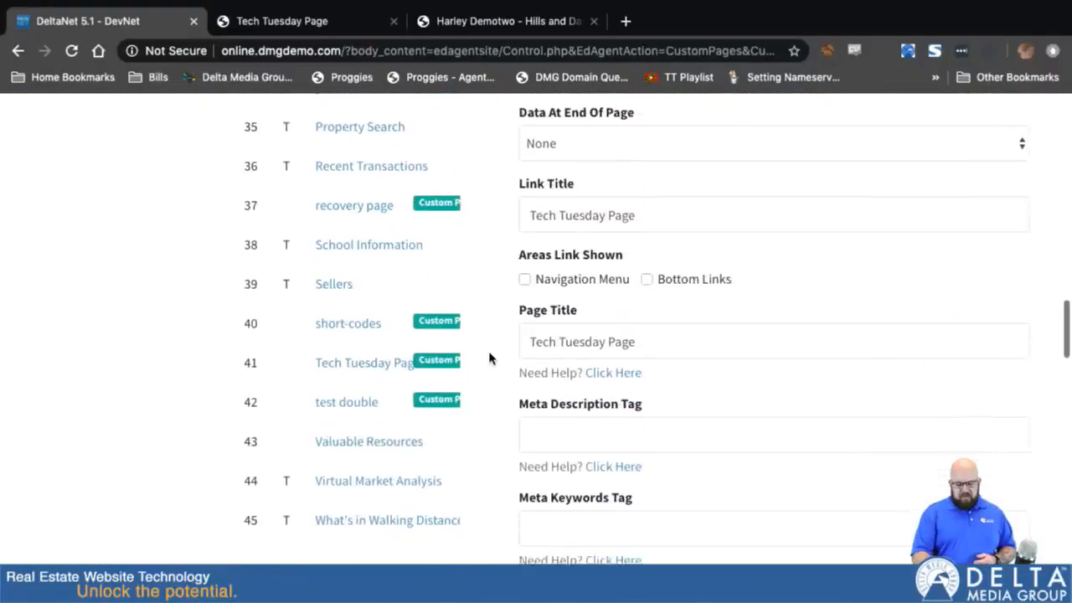
scroll(490, 358, down, 1)
click(359, 326)
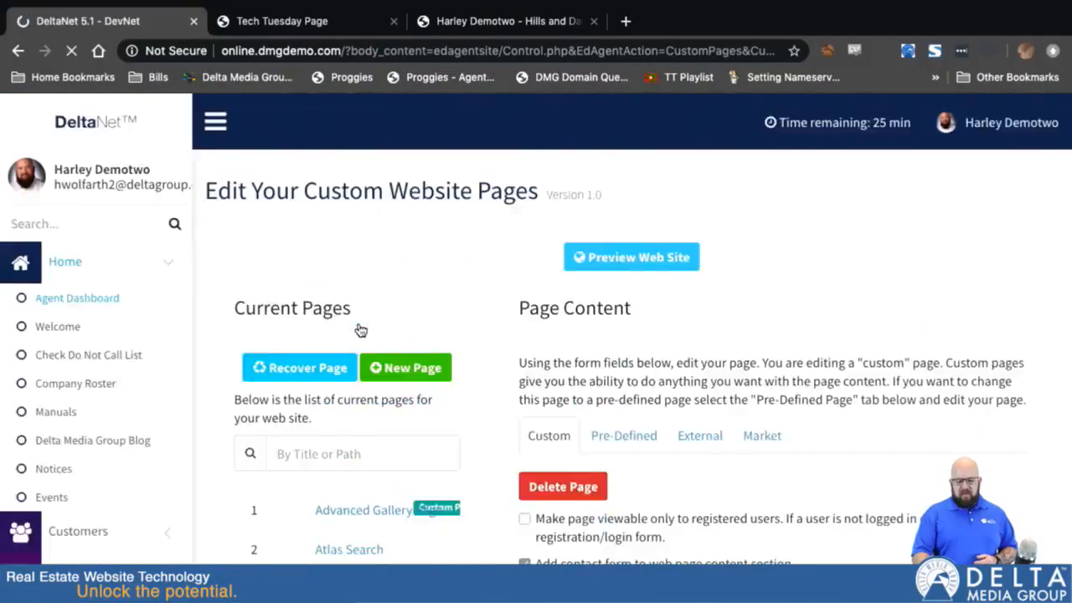
Step: Show the Tech Tuesday Page link in the Navigation Menu and submit the page settings
scroll(490, 390, down, 9)
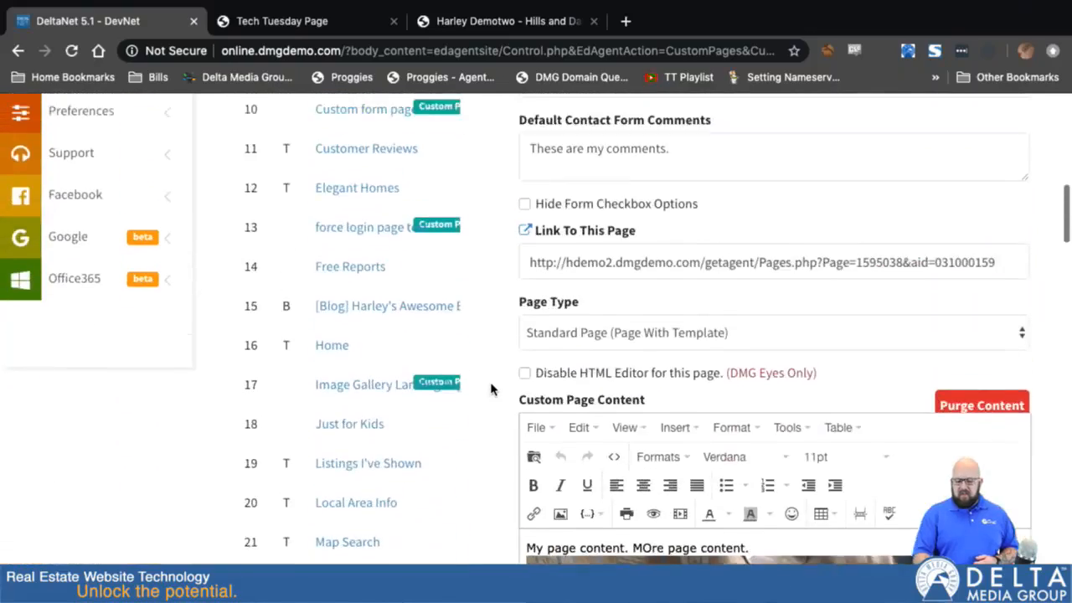
scroll(491, 390, down, 10)
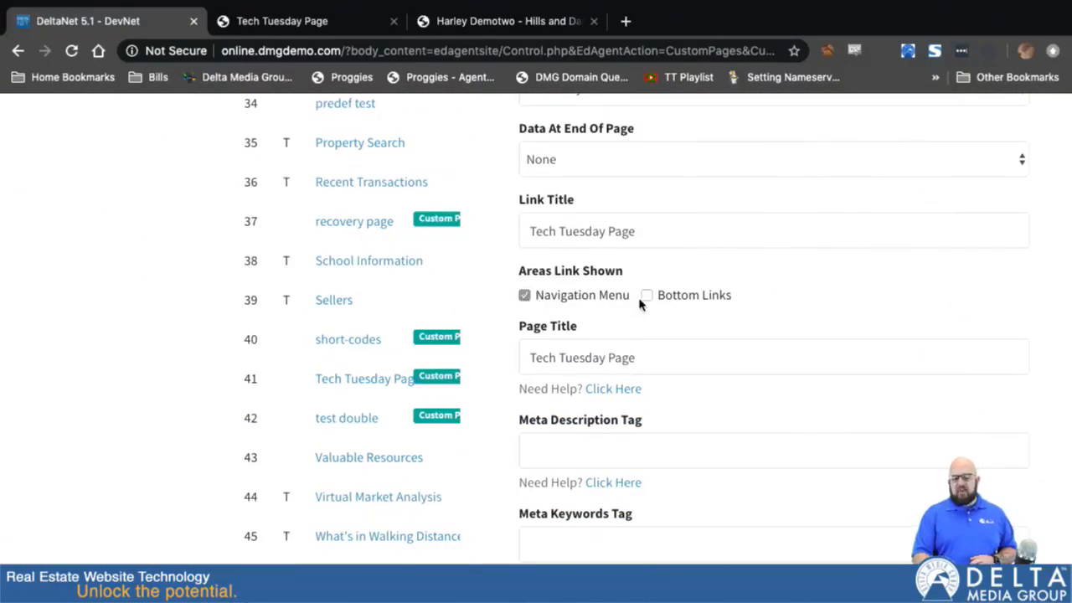
scroll(513, 402, down, 1)
scroll(514, 420, down, 2)
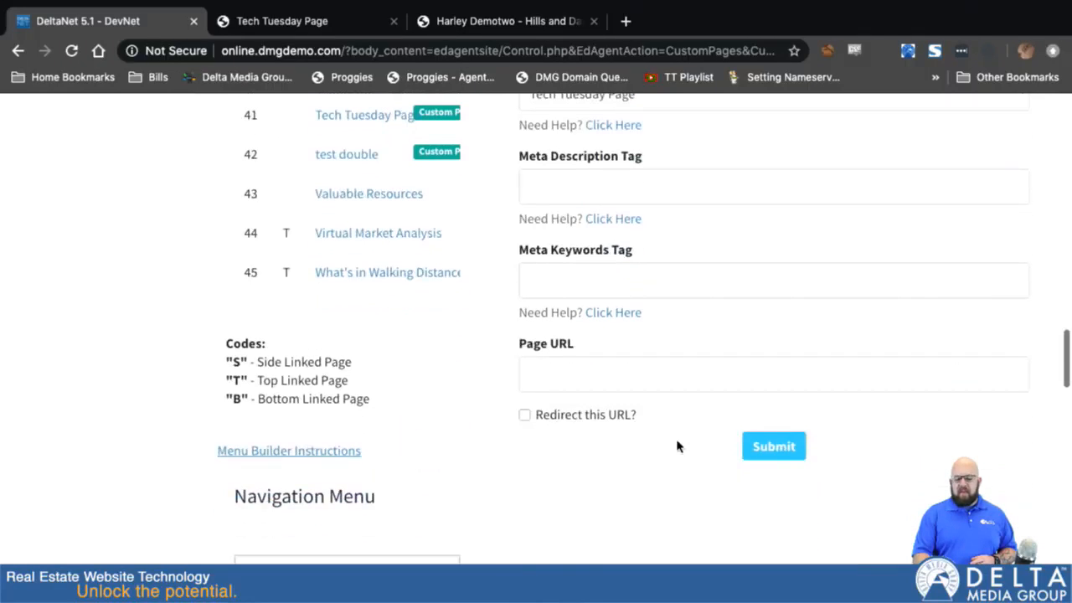
click(772, 446)
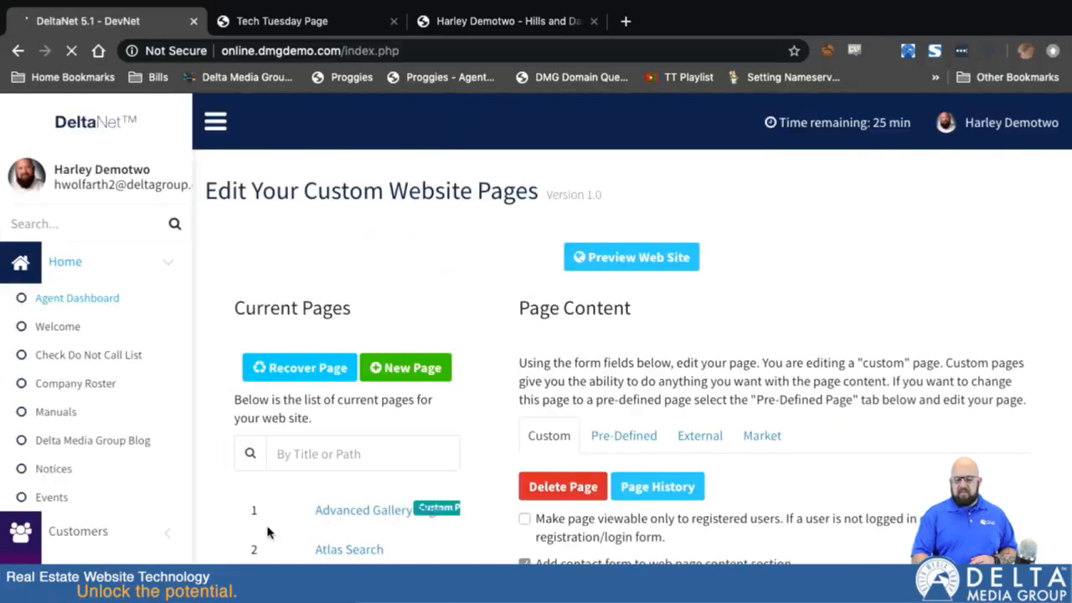
Step: Nest Tech Tuesday Page under Pendings in the navigation menu and save the menu order
scroll(488, 474, down, 2)
scroll(487, 474, down, 20)
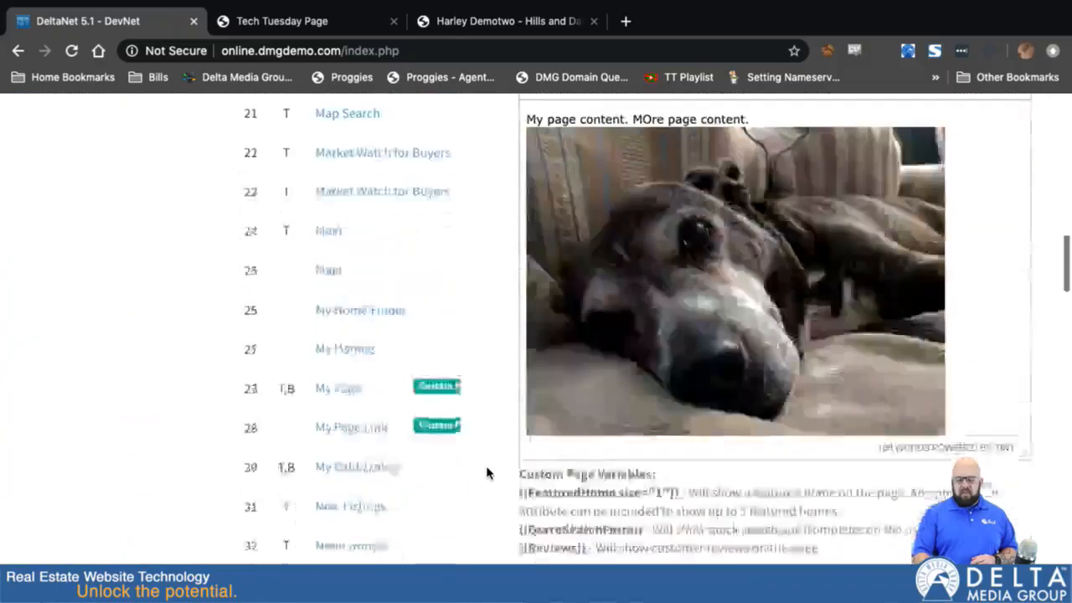
scroll(486, 473, down, 3)
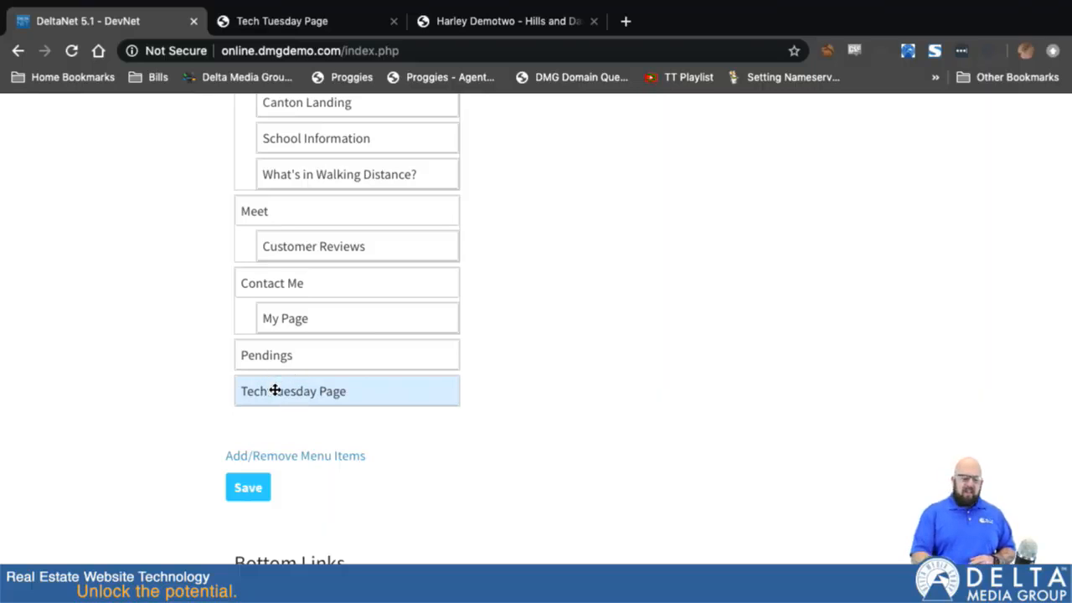
click(324, 25)
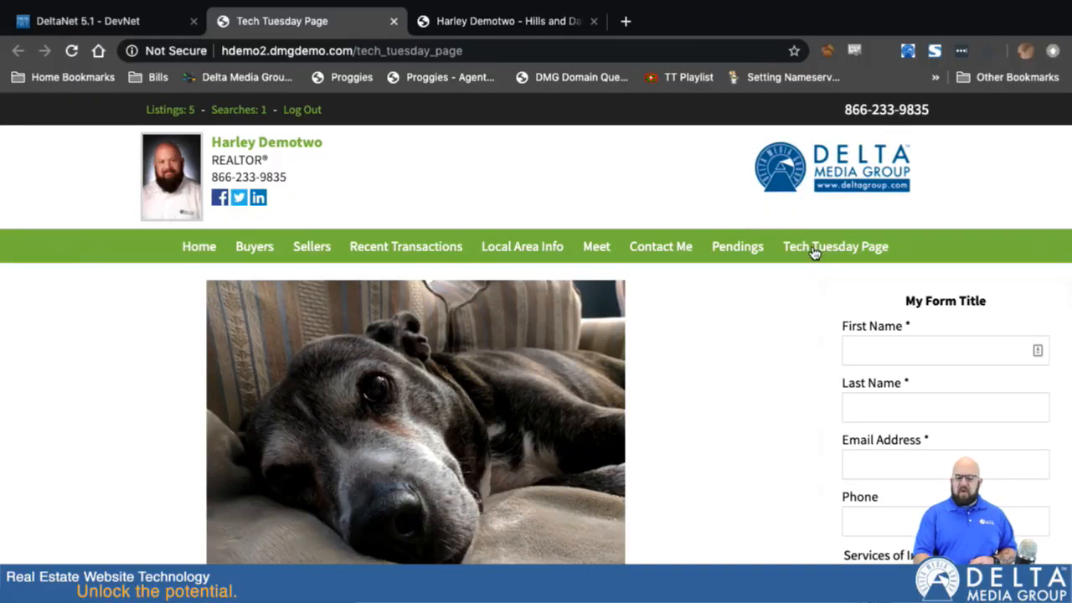
click(119, 20)
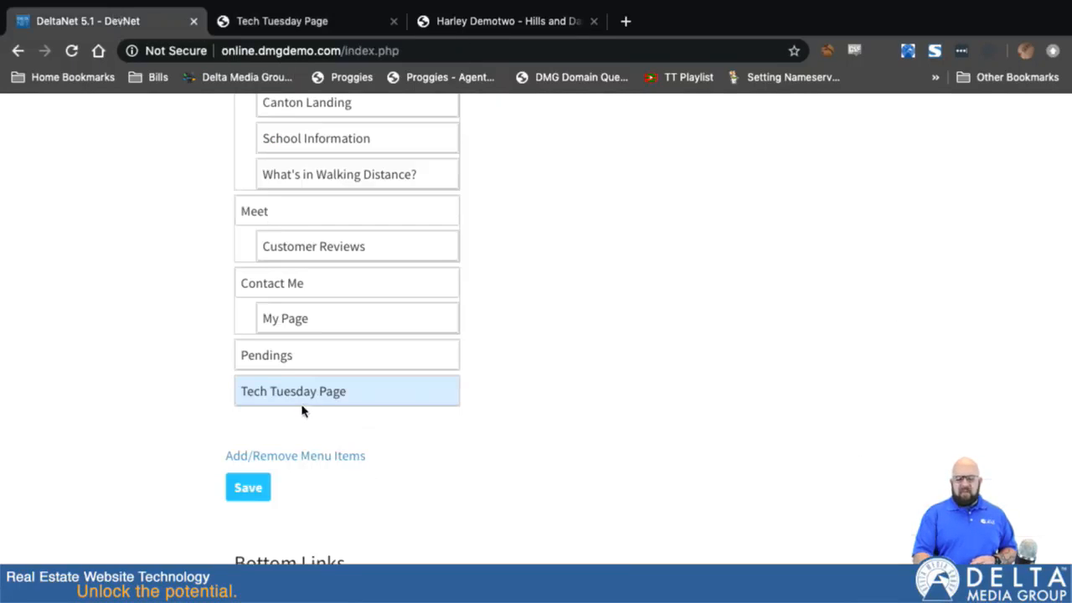
drag(294, 391, 321, 389)
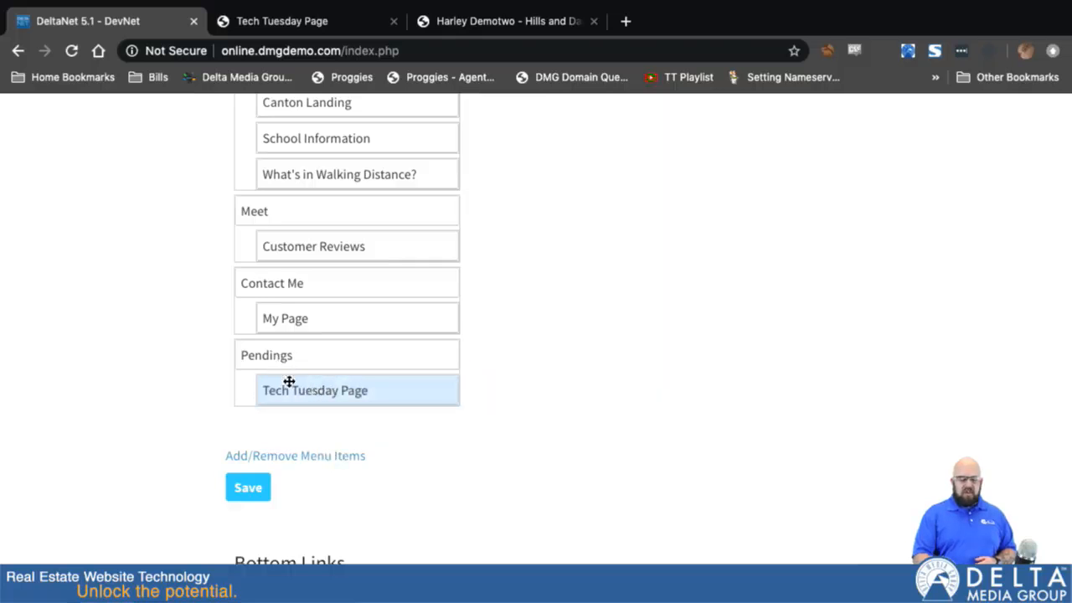
click(248, 490)
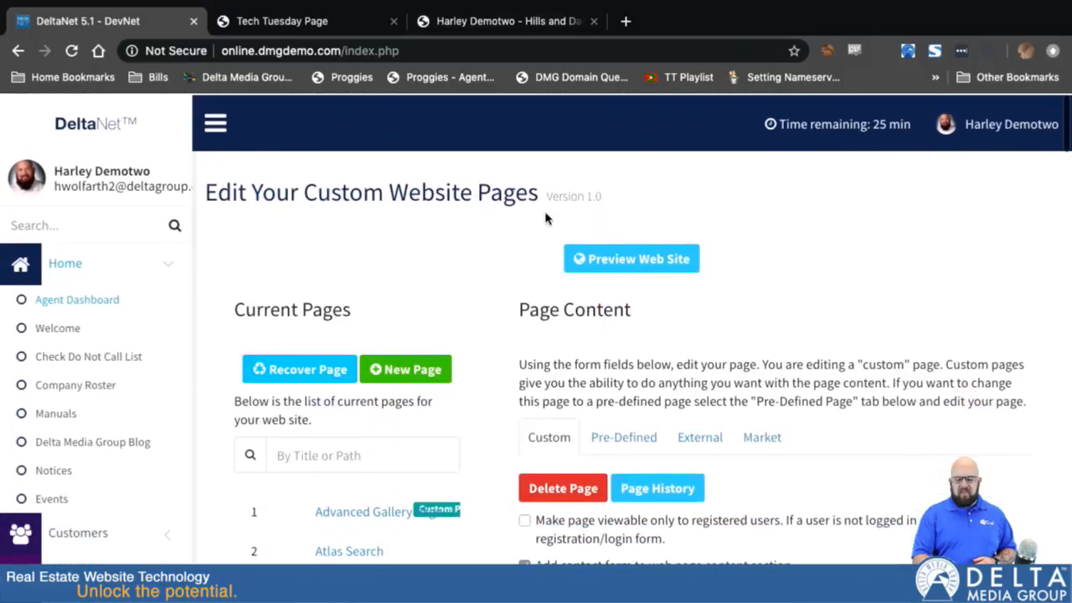
Step: Preview the website, open Tech Tuesday Page from under Pendings to check it, and return to the DeltaNet page editor
click(604, 258)
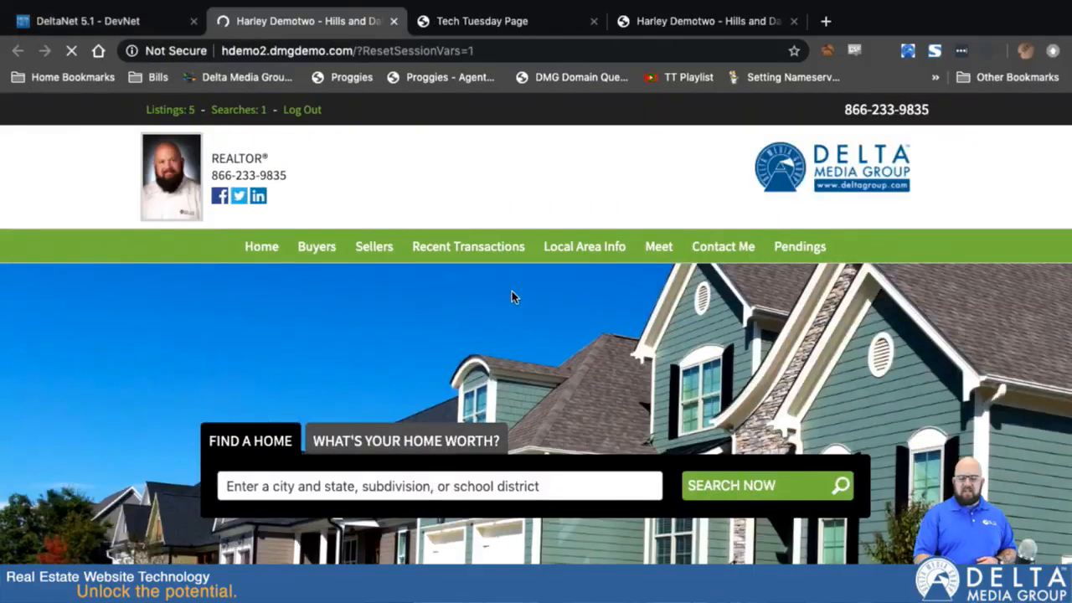
mouse_move(780, 247)
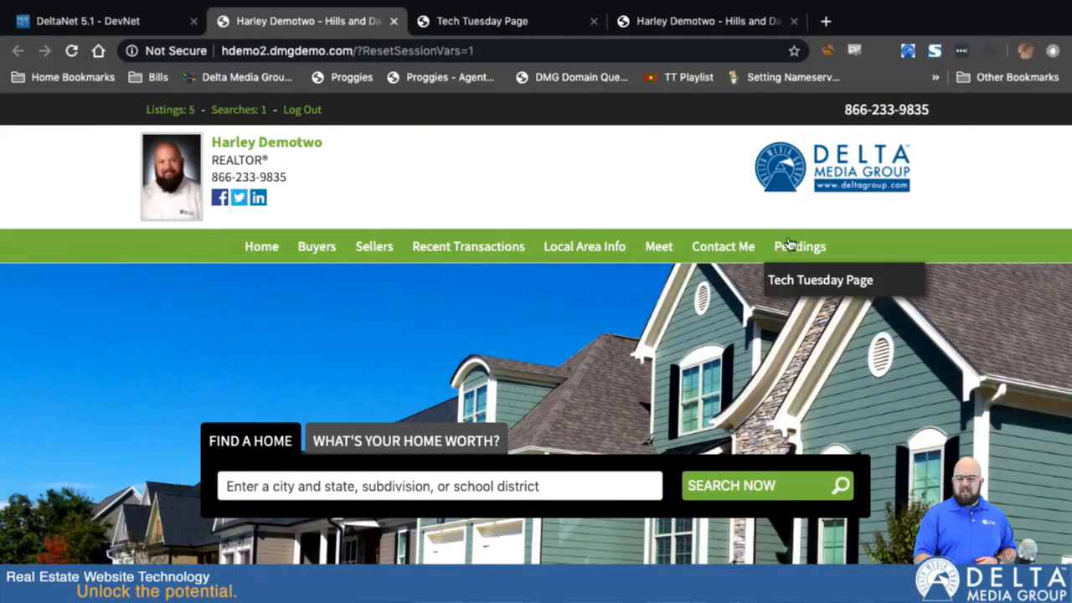
click(809, 285)
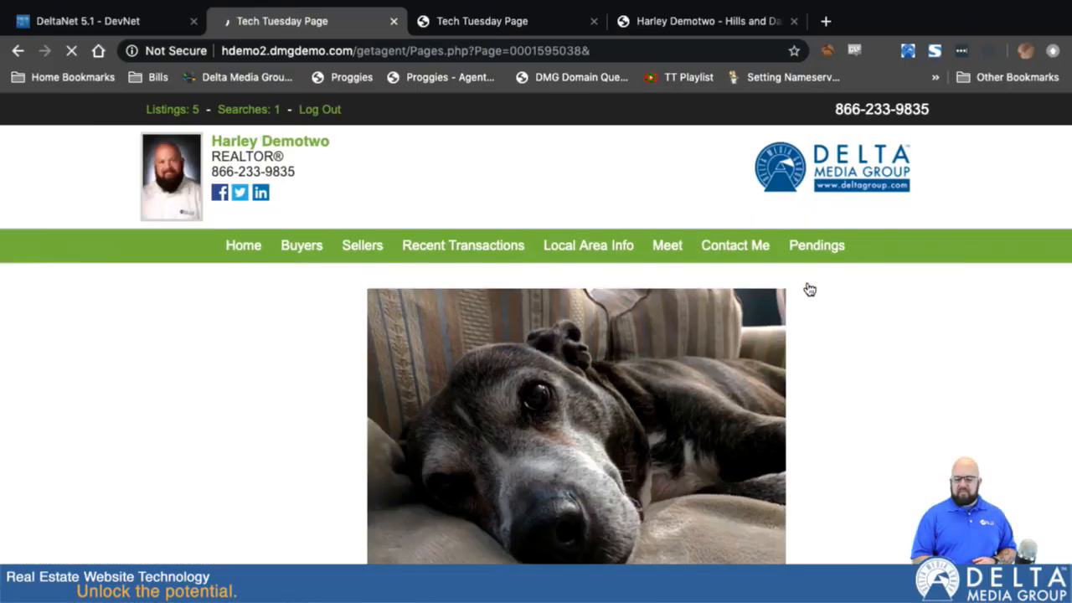
scroll(809, 289, down, 4)
scroll(807, 288, up, 4)
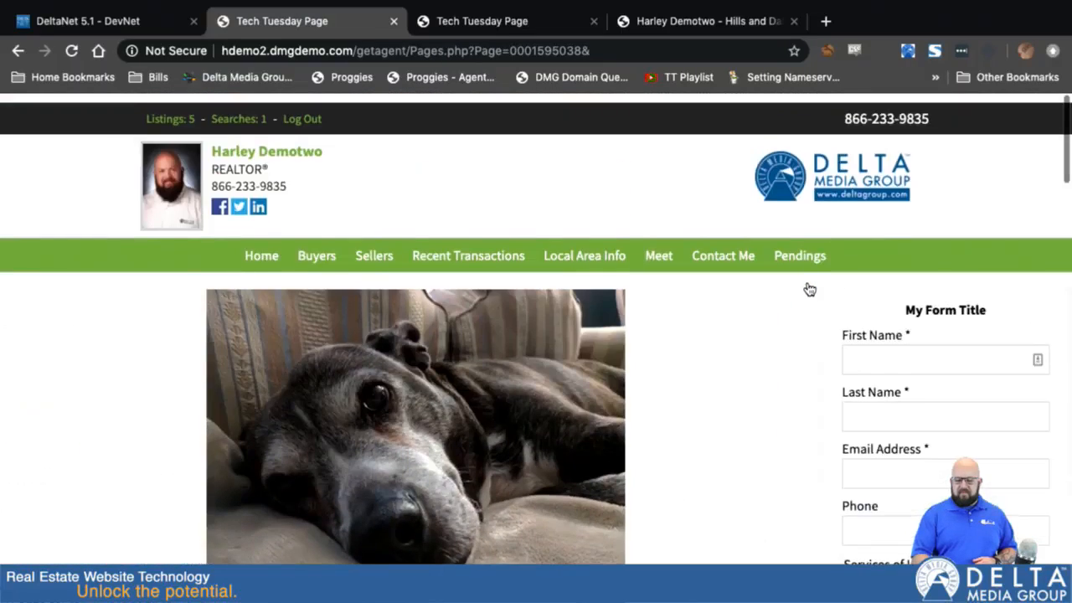
click(106, 25)
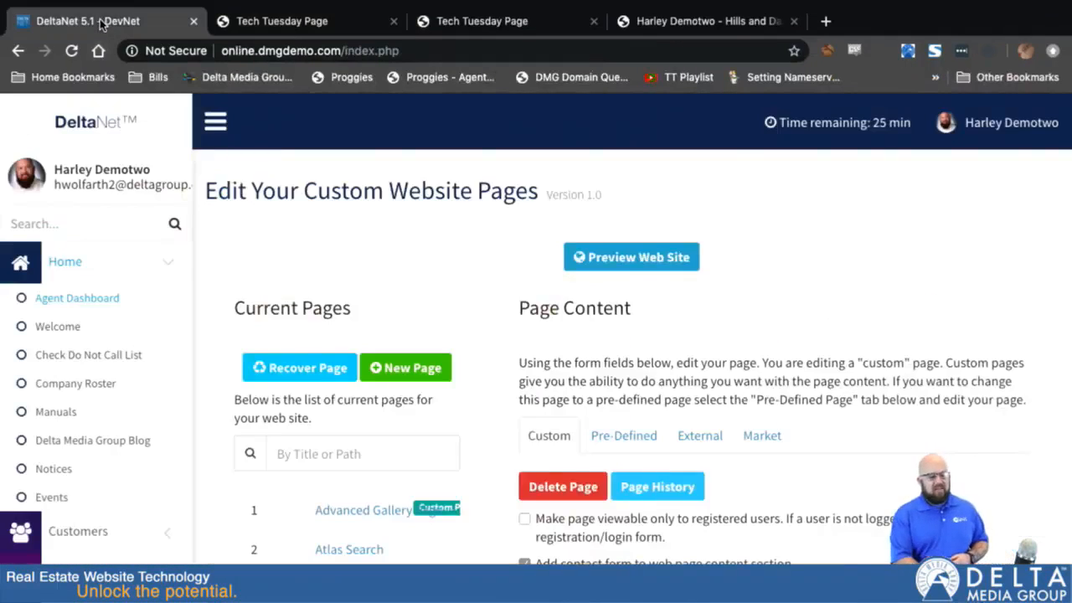